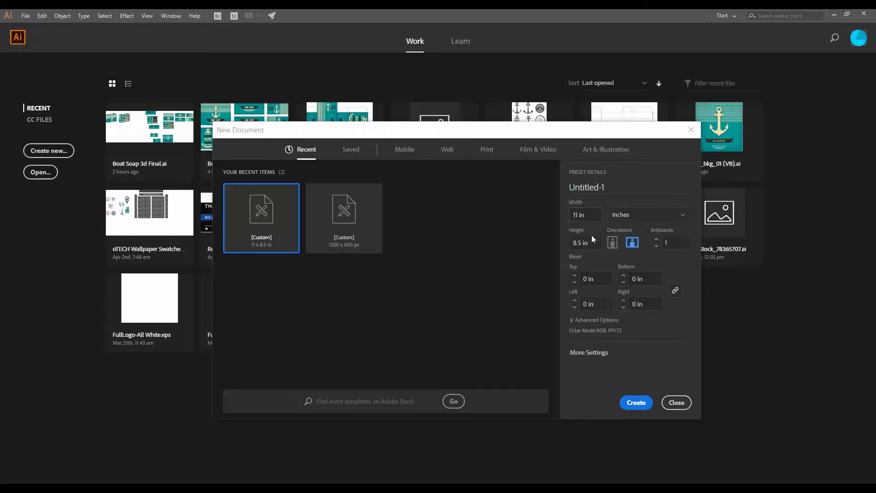
- Create an 11 x 8.5 in landscape document with one artboard and clear the floating Symbols panel from the workspace
left_click(646, 404)
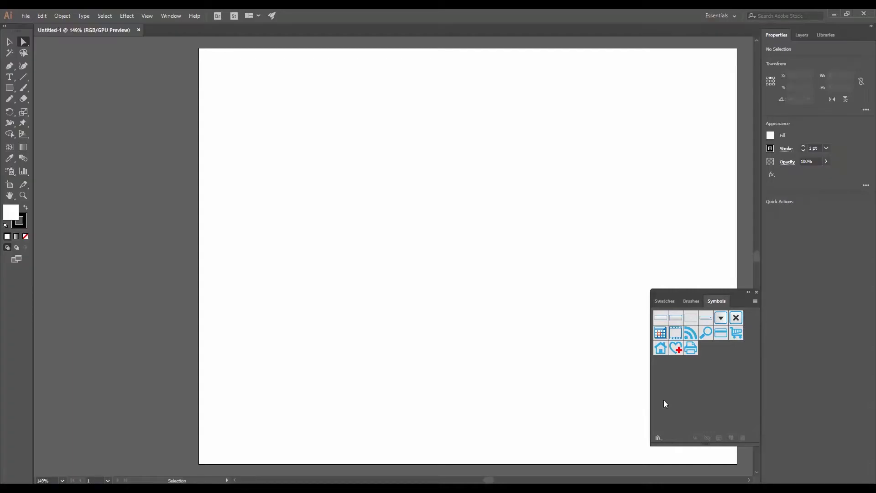
left_click(756, 292)
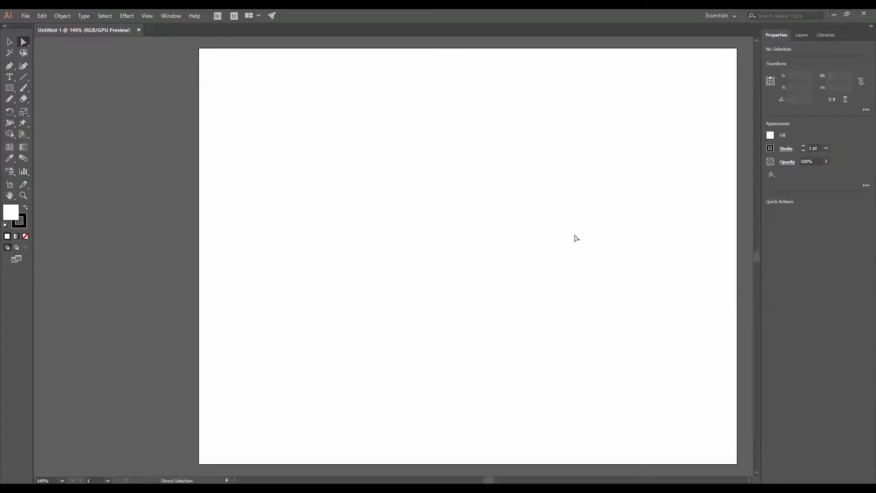
left_click_drag(553, 240, 493, 238)
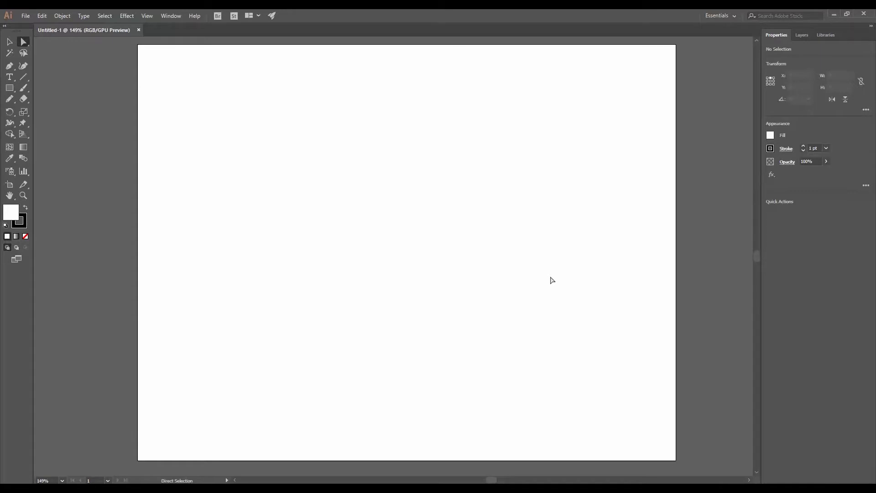
- Draw a 2.5 in wide by 3.5 in high rectangle in the upper left part of the artboard
left_click(9, 89)
left_click(244, 135)
type("2.5")
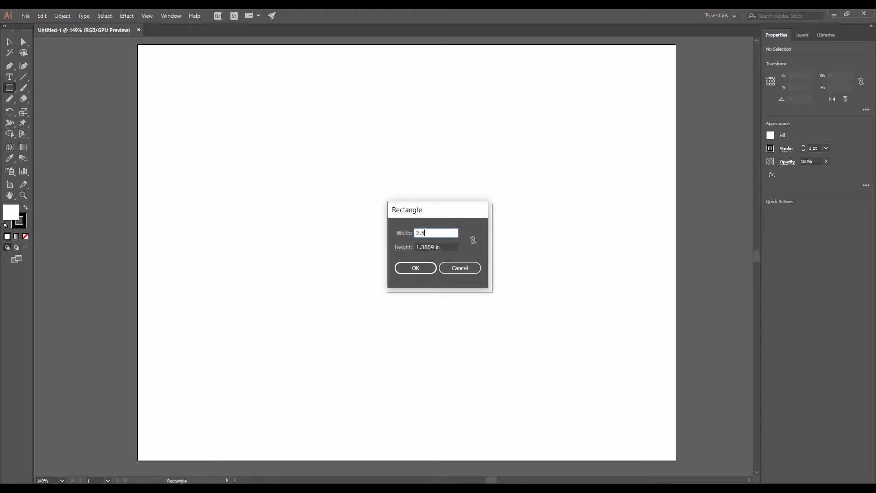
key("Tab")
type("3.")
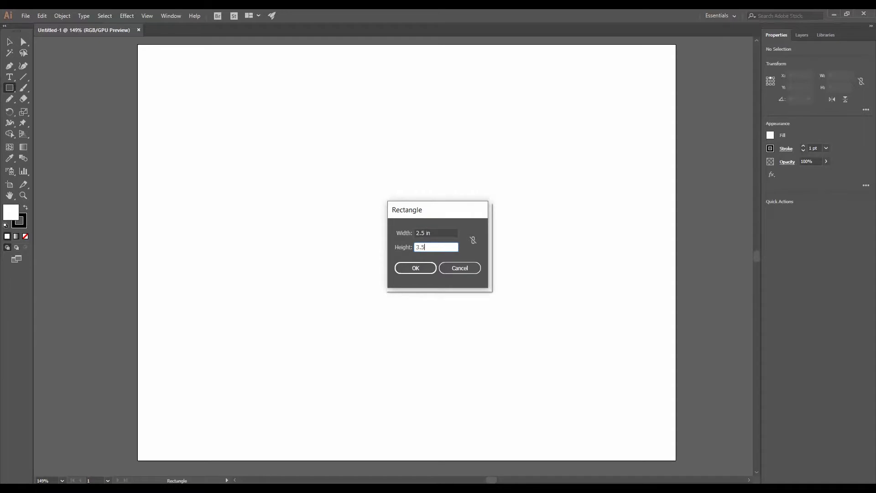
type("5")
key("Return")
- Duplicate the 2.5 x 3.5 in rectangle horizontally to its right, leaving a gap between the two
left_click(10, 41)
left_click_drag(368, 195, 545, 211)
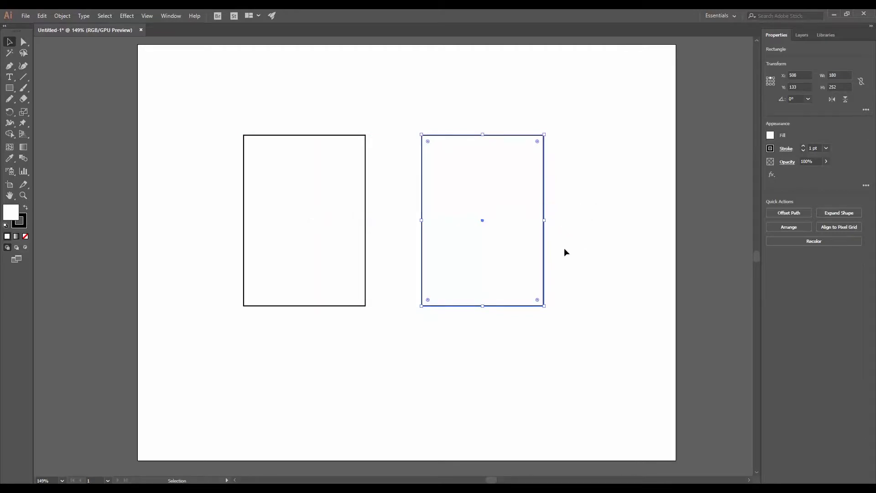
left_click(404, 279)
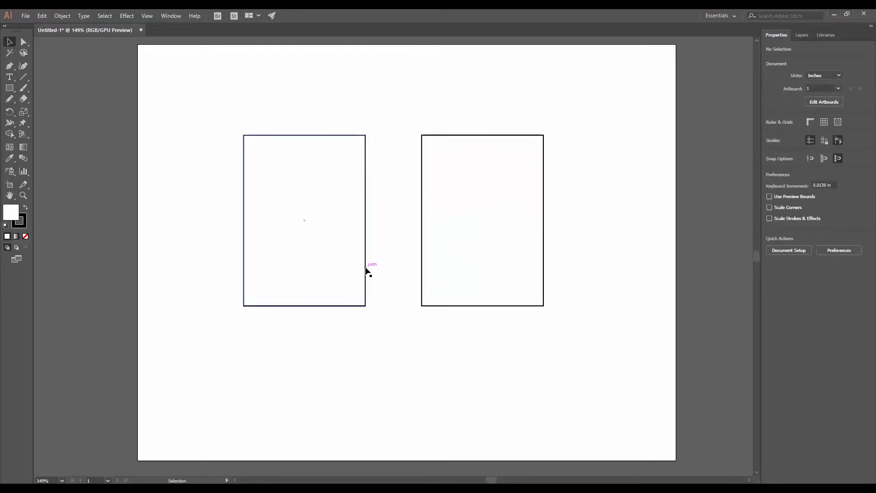
- Duplicate the first rectangle to its left and set the copy's width to 1.25 in
left_click(366, 276)
left_click_drag(365, 276, 236, 279)
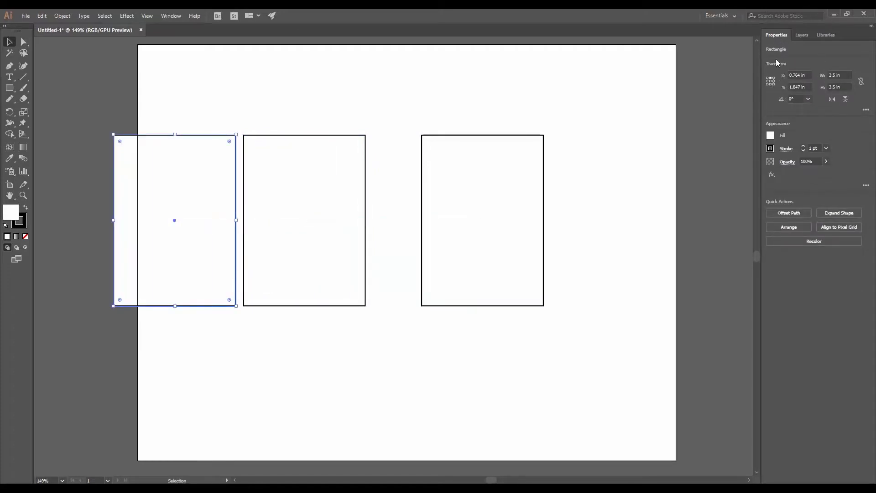
left_click(839, 75)
key("Return")
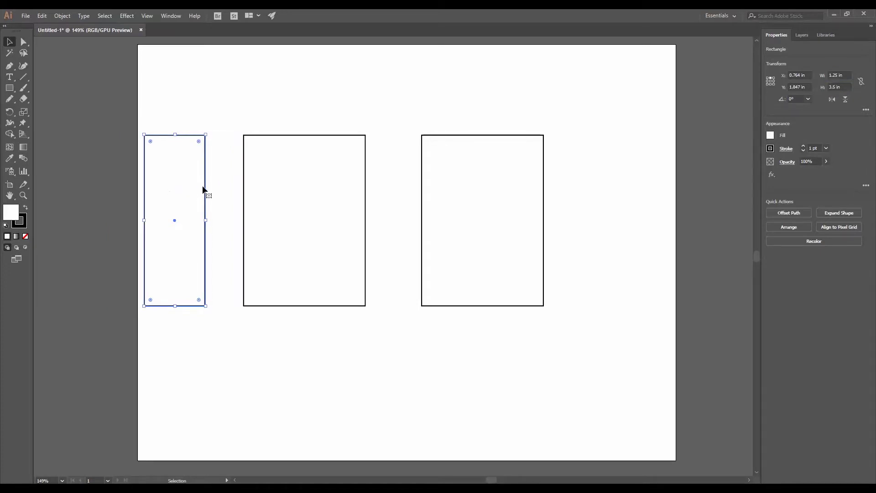
- Place the narrow panel and a copy of it against both sides of the first large rectangle, with the second large rectangle adjoining the copy
left_click_drag(204, 184, 243, 186)
left_click_drag(224, 139, 408, 144)
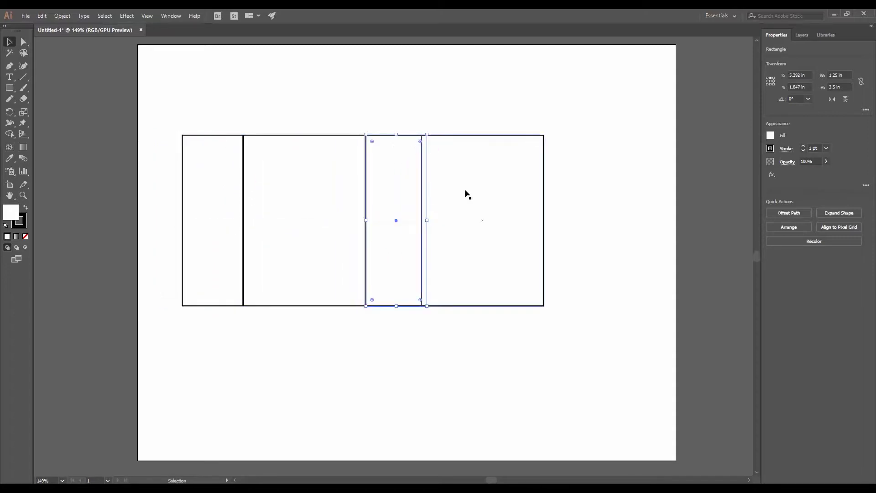
left_click_drag(543, 244, 549, 246)
left_click(593, 259)
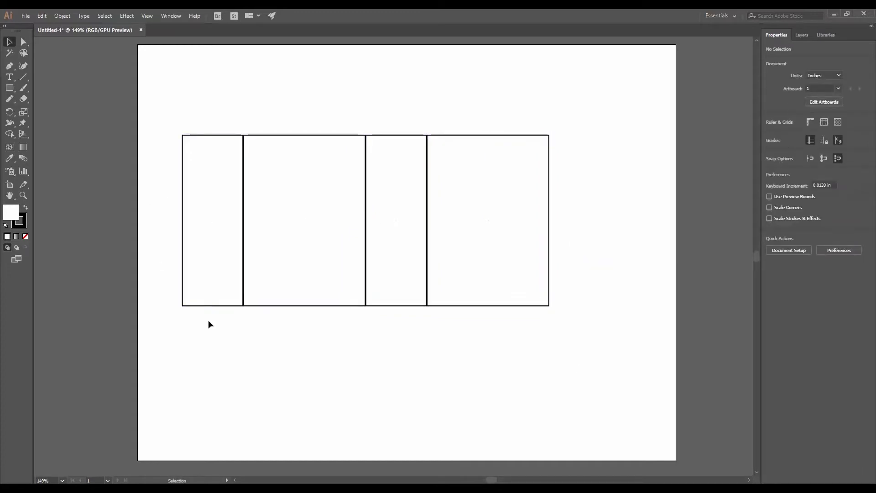
left_click_drag(622, 335, 164, 203)
left_click(406, 319)
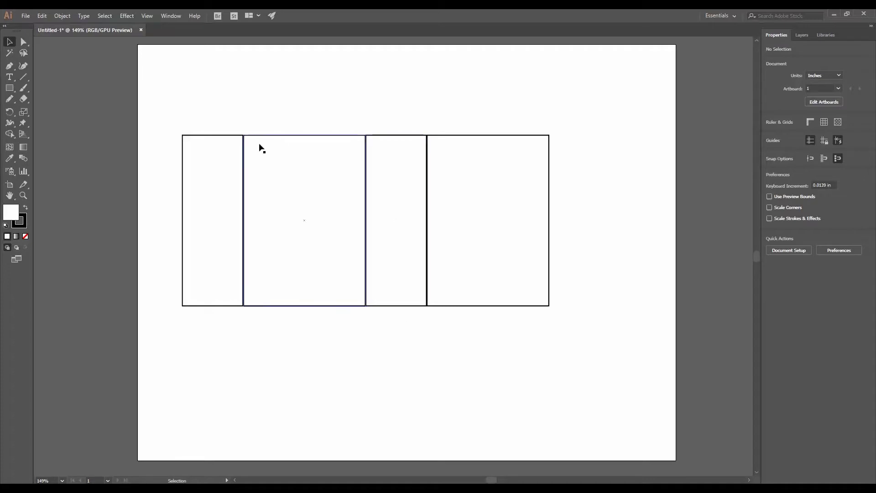
- Draw a 2.5 x 1.25 in rectangle, align it above the first large panel, and place a copy directly below that panel
left_click(9, 88)
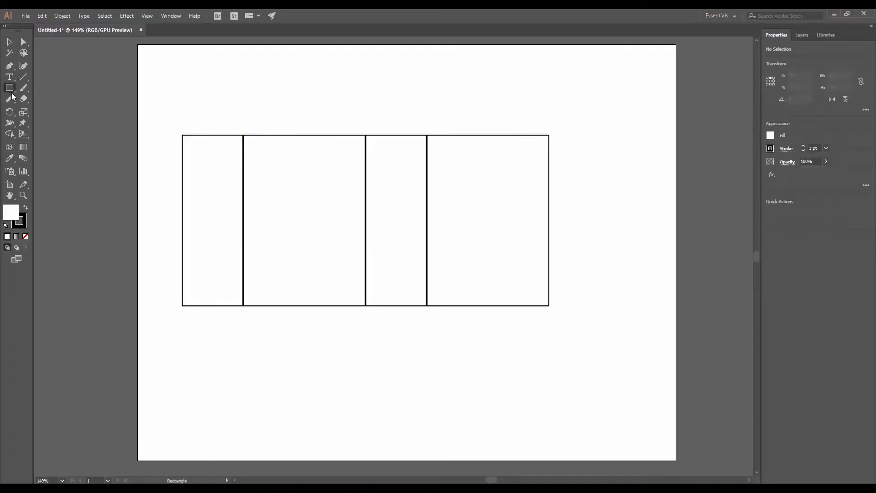
left_click(236, 106)
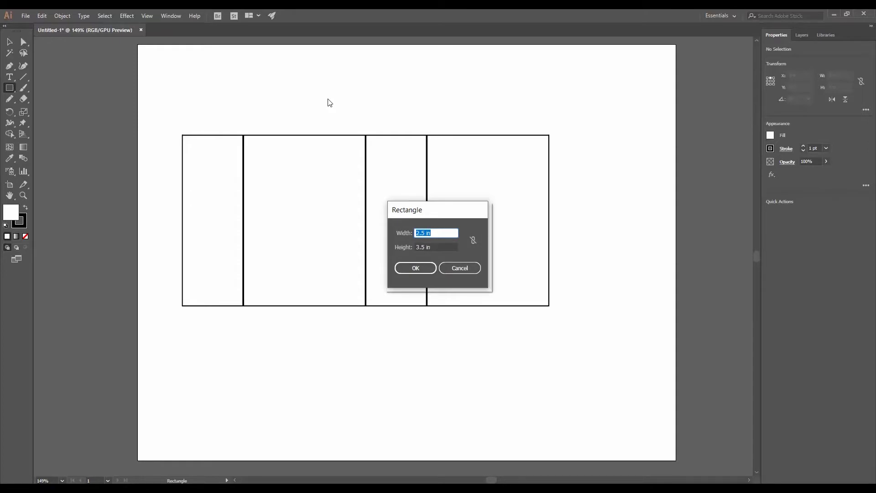
key("Tab")
type("1.25")
key("Return")
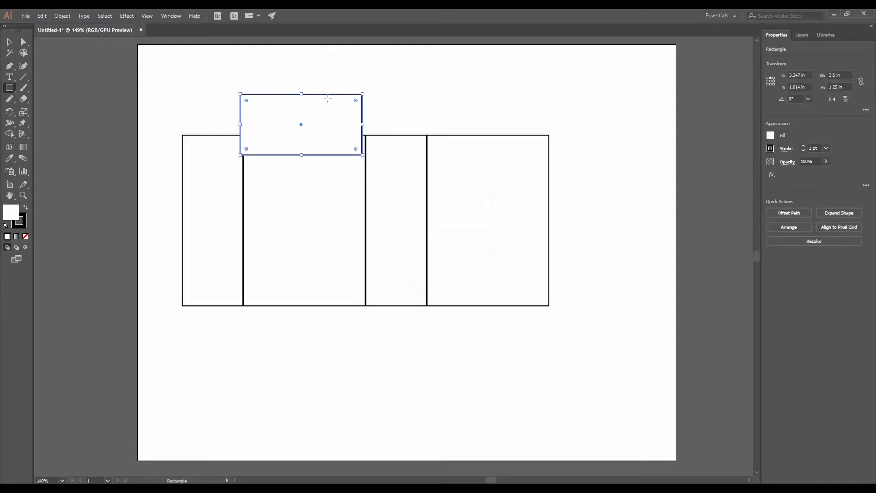
left_click(10, 44)
left_click_drag(324, 95, 332, 307)
left_click(461, 352)
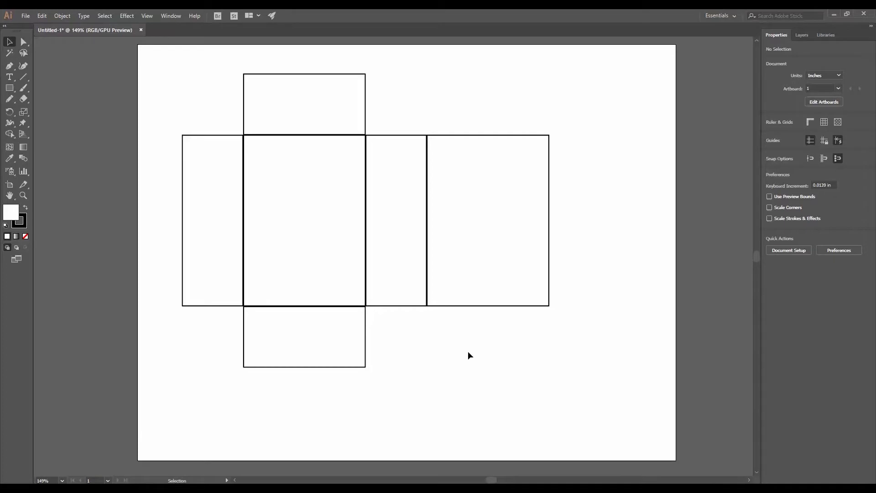
- Copy the middle narrow panel to the outer edge of the second large panel and reduce the copy to half its width
left_click(405, 307)
left_click_drag(405, 307, 590, 306)
left_click(669, 276)
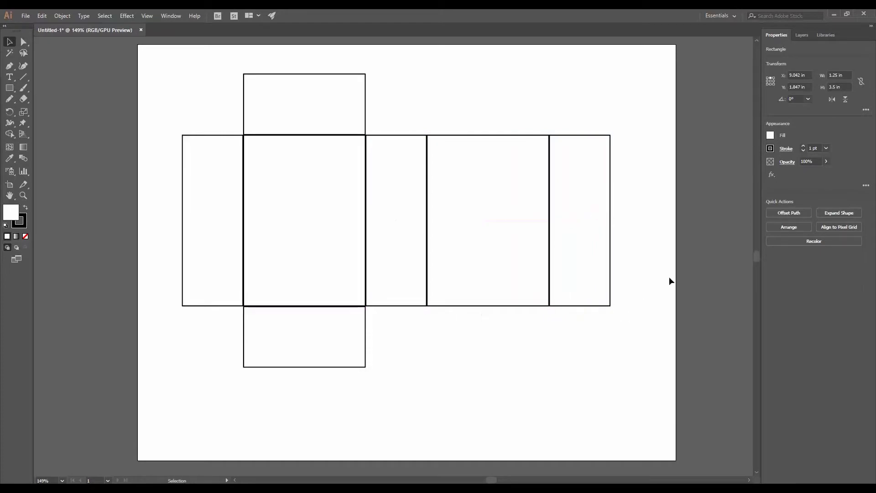
left_click(610, 241)
left_click_drag(610, 220, 580, 223)
left_click(598, 221)
- Taper the glue flap by moving its two outer corner points vertically inward by about 0.18 in each
key("a")
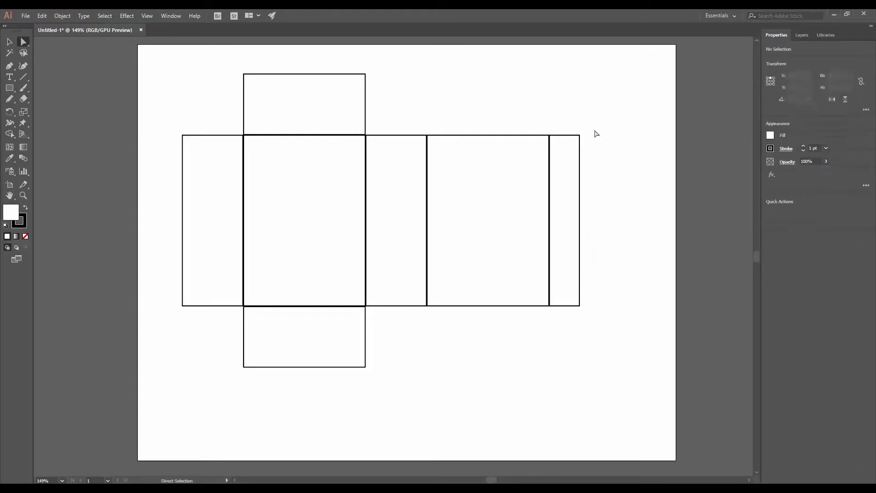
left_click(580, 135)
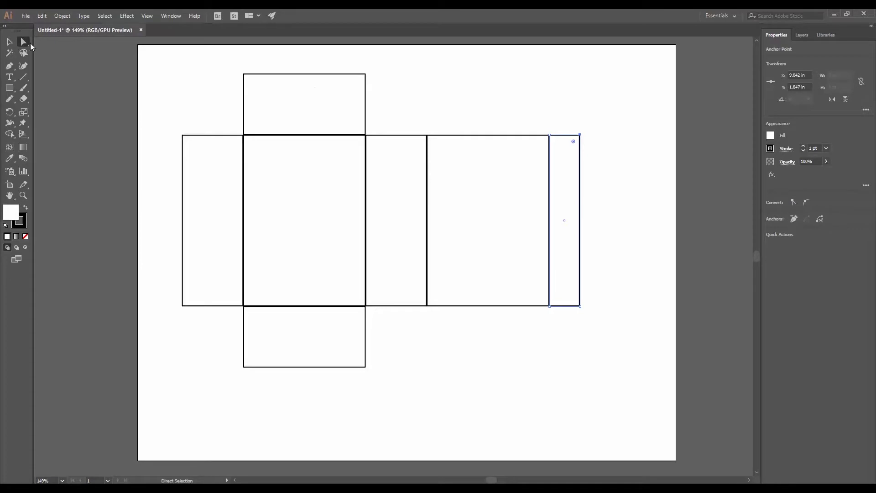
left_click_drag(580, 135, 581, 144)
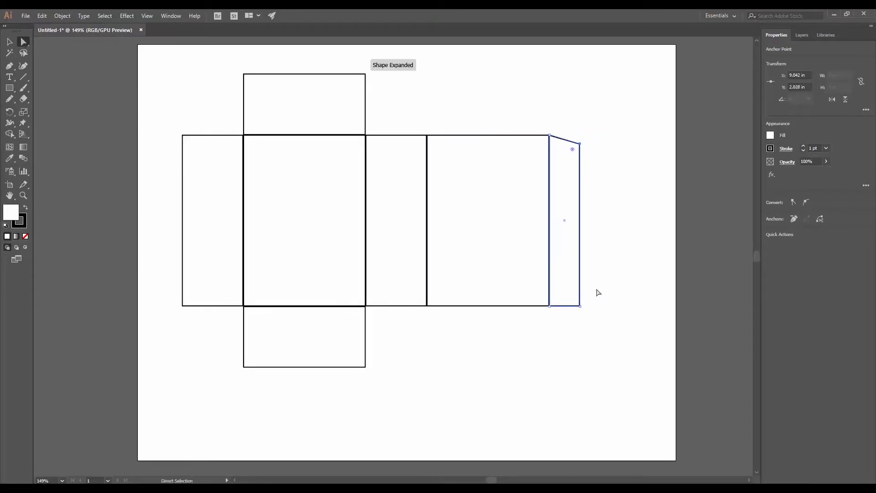
left_click_drag(580, 306, 580, 299)
left_click(626, 274)
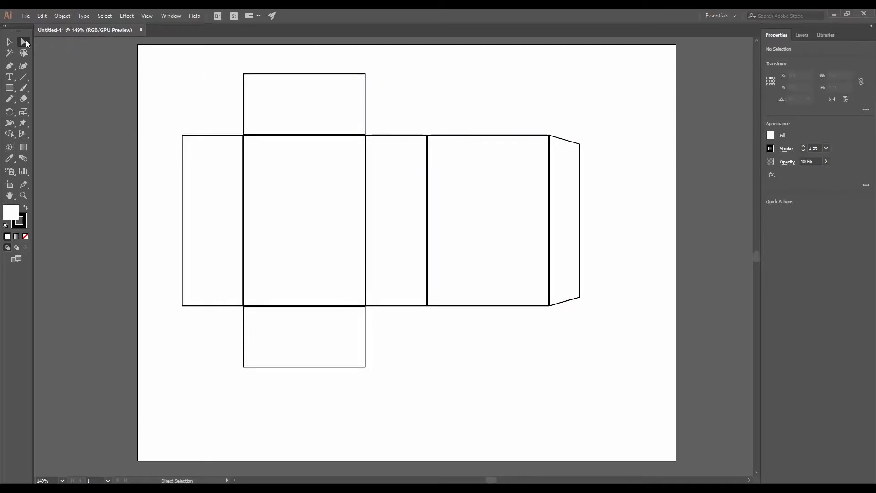
- Copy the leftmost side panel directly below itself and shorten the copy to a height of 0.5 in
left_click(9, 42)
left_click(227, 138)
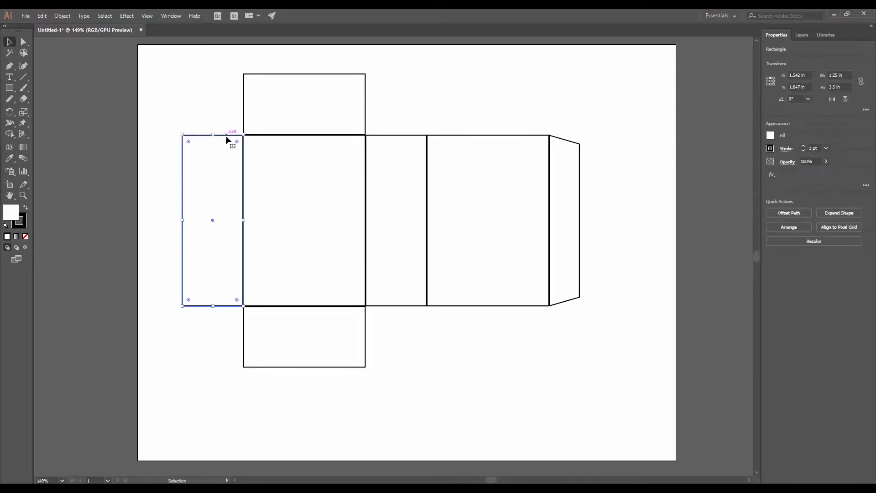
left_click_drag(226, 137, 226, 305)
scroll(313, 310, "down", 3)
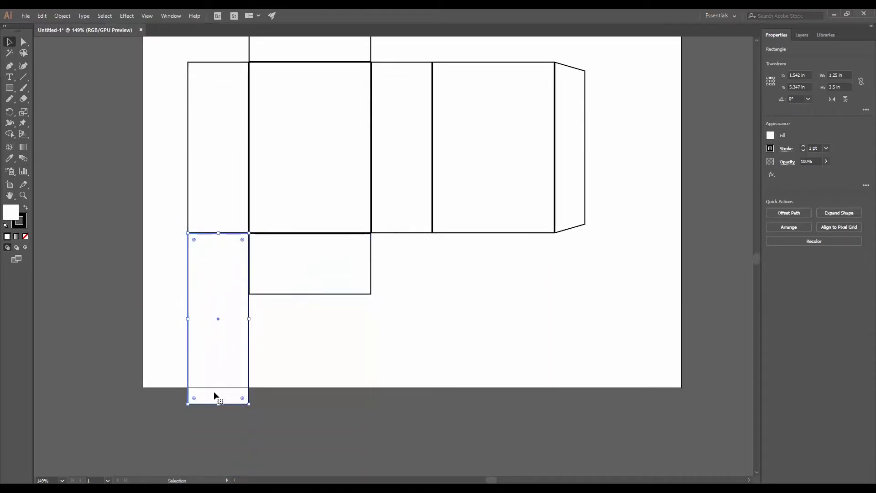
left_click_drag(219, 404, 239, 259)
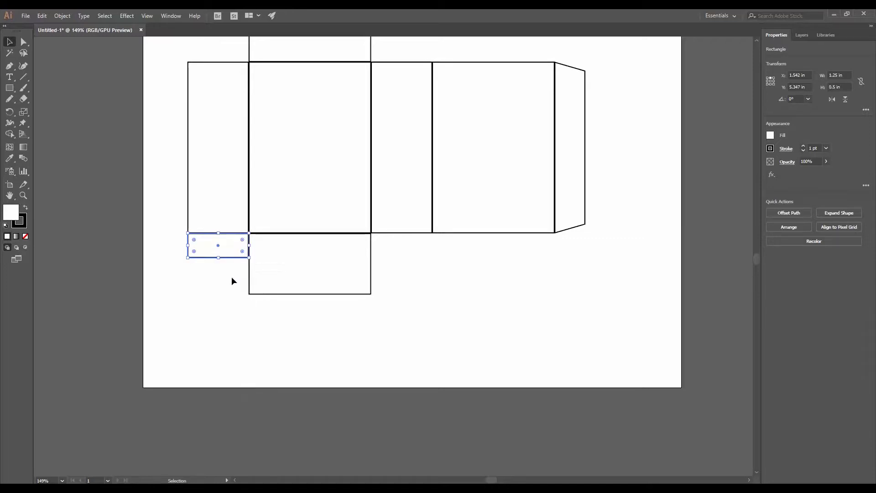
- Taper the 0.5 in flap by moving its two bottom corner points slightly inward
left_click(233, 276)
key("a")
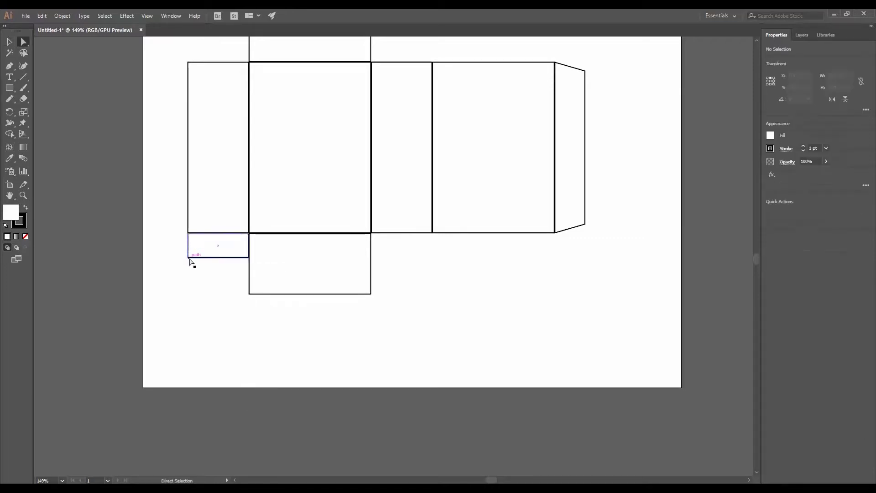
left_click_drag(189, 258, 193, 257)
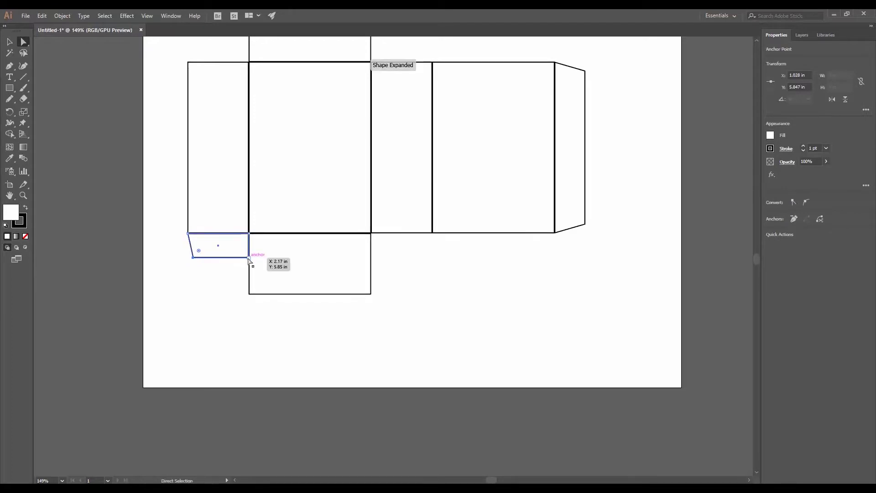
left_click_drag(248, 257, 242, 259)
left_click(233, 284)
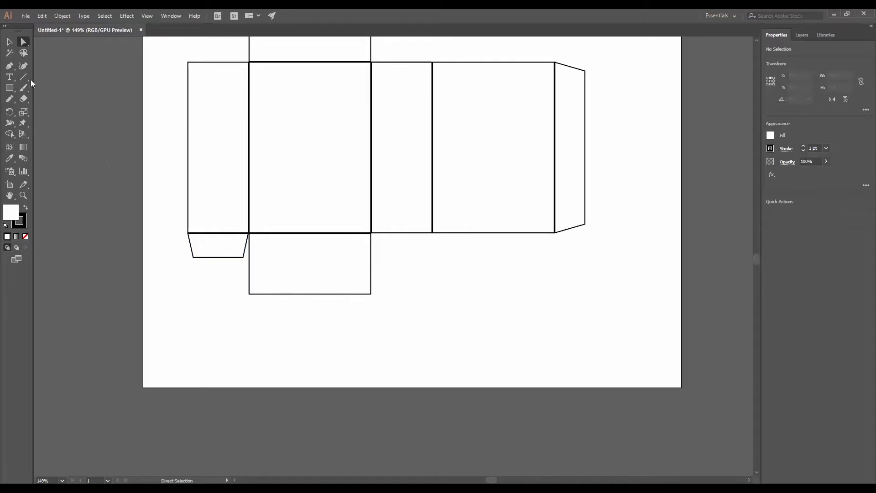
- Copy the tapered flap beneath the middle side panel and beneath the left part of the second large panel
left_click(10, 42)
left_click(201, 256)
left_click_drag(201, 255, 447, 265)
left_click(447, 267)
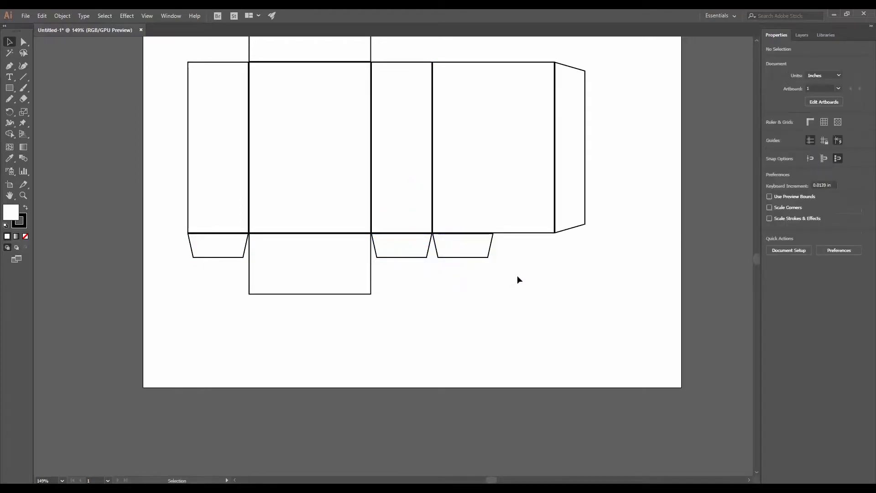
- Extend the right side of the flap under the second large panel by 1.25 in to span the panel's full width
key("a")
left_click(489, 258)
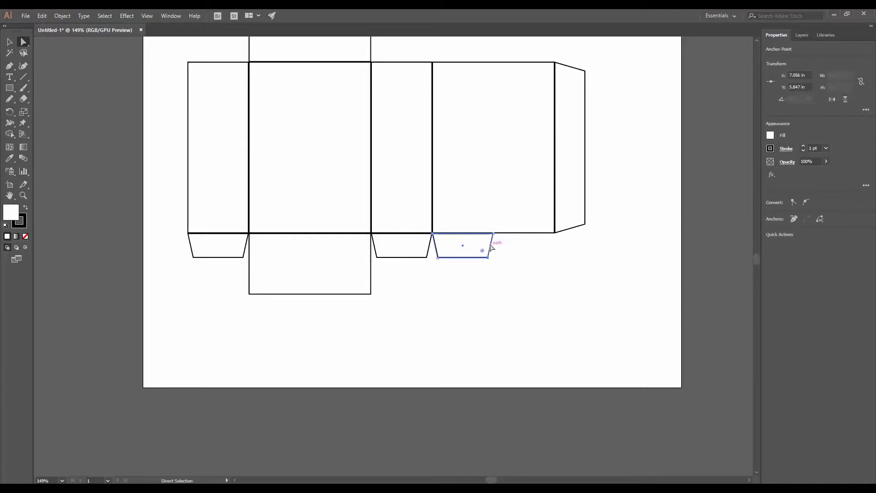
left_click_drag(488, 254, 549, 261)
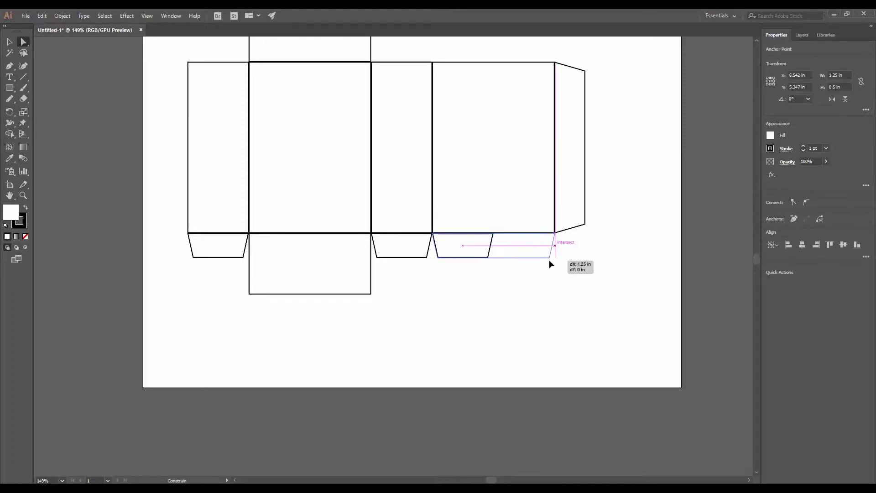
left_click(577, 279)
- Duplicate the three tapered bottom flaps together straight up onto the body of the panels
scroll(449, 337, "up", 5)
scroll(442, 379, "right", 2)
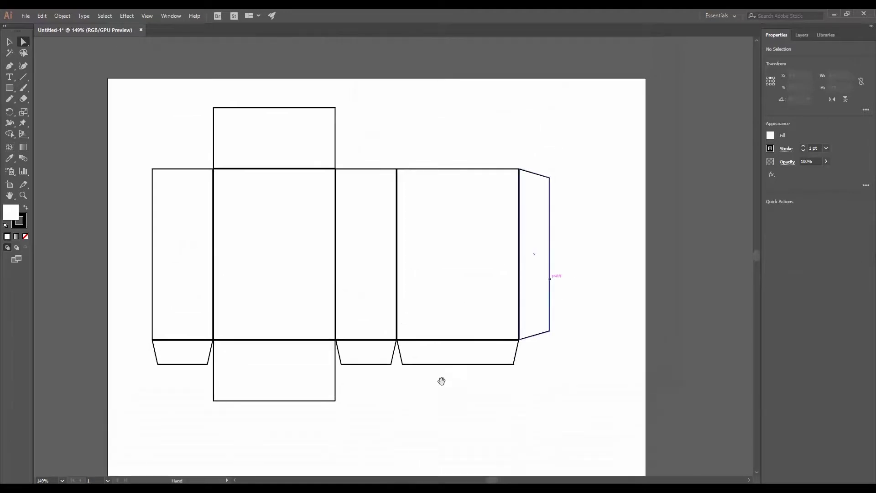
key("v")
left_click_drag(449, 387, 356, 353)
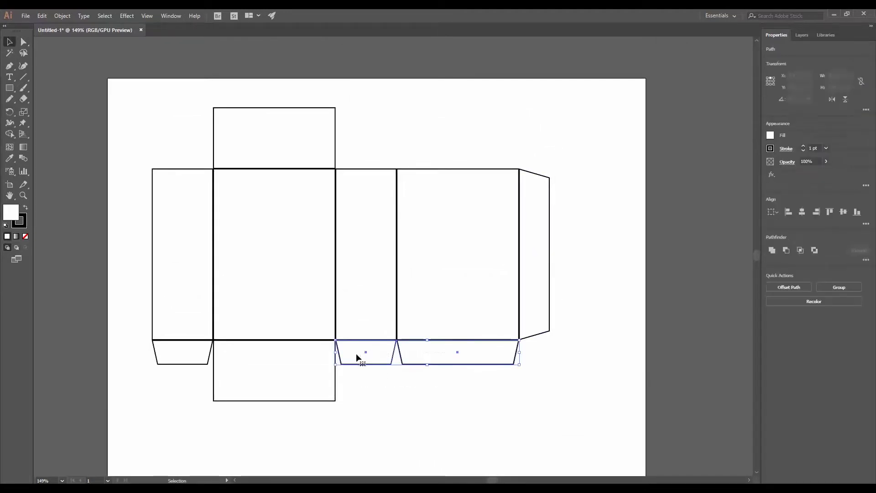
left_click(165, 359, "shift")
left_click_drag(178, 366, 185, 237)
- Reflect the three copied flaps across the horizontal axis with Preview enabled
left_click_drag(10, 112, 54, 124)
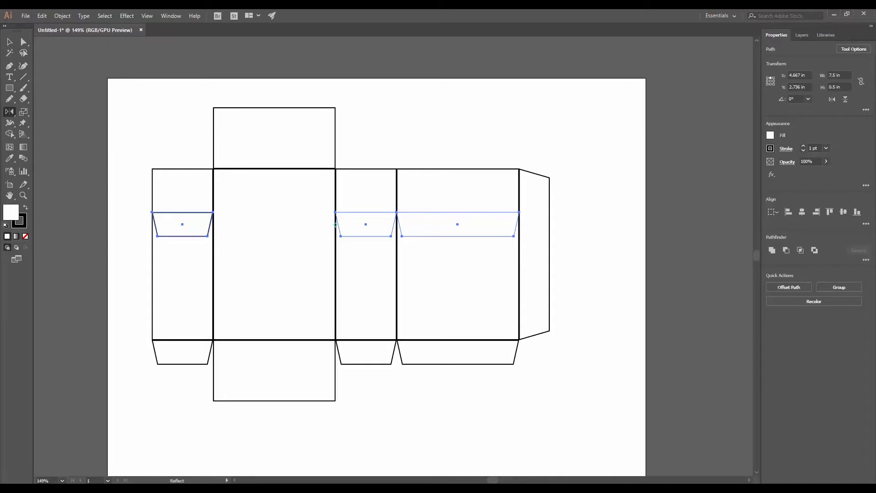
left_click(336, 224, "alt")
left_click(244, 192)
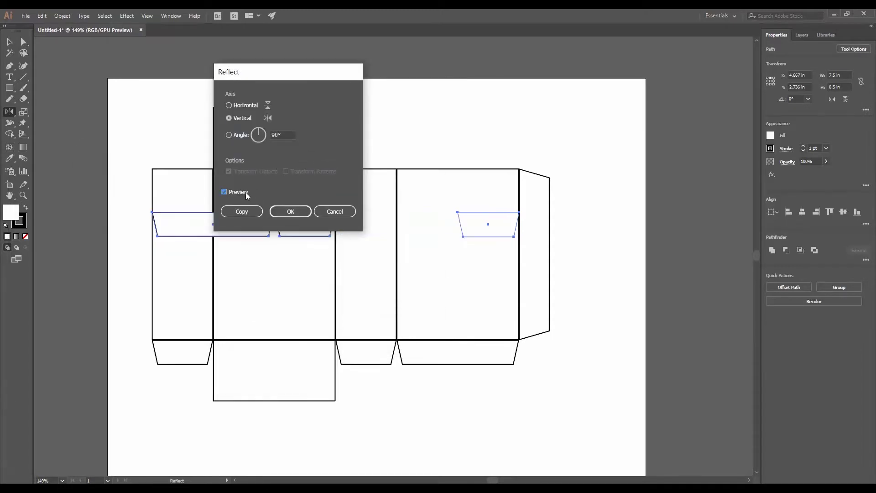
left_click(245, 107)
left_click(290, 212)
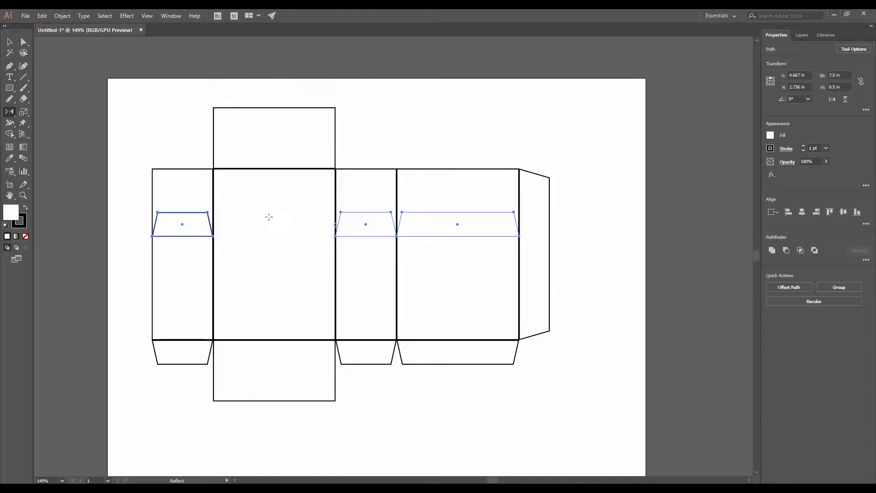
- Move the three reflected flaps straight up so their wide edges sit on the top edges of the panels
key("v")
left_click_drag(205, 233, 213, 169)
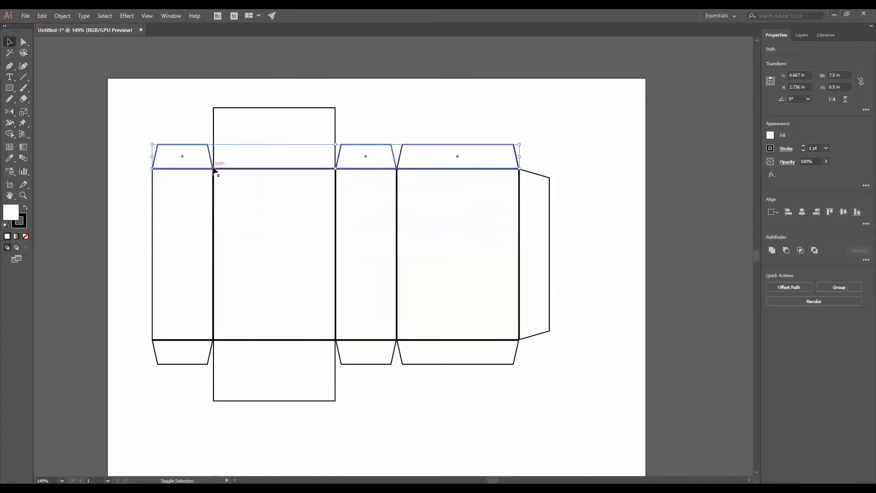
left_click(568, 179)
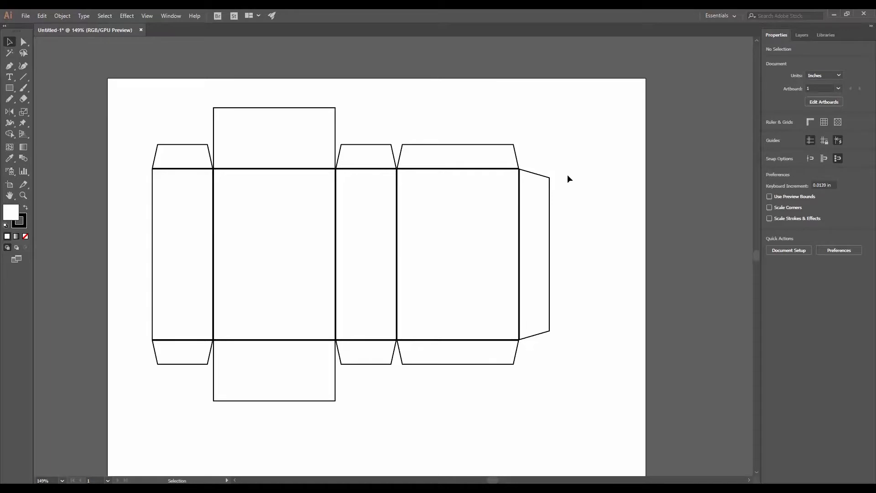
- Move the entire box template down and to the right, towards the middle of the artboard
key("ctrl+a")
left_click_drag(399, 221, 427, 242)
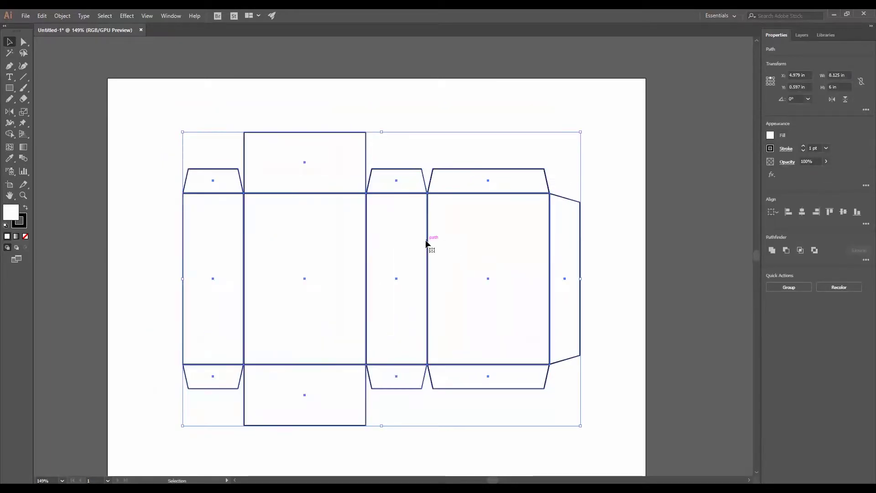
left_click(619, 222)
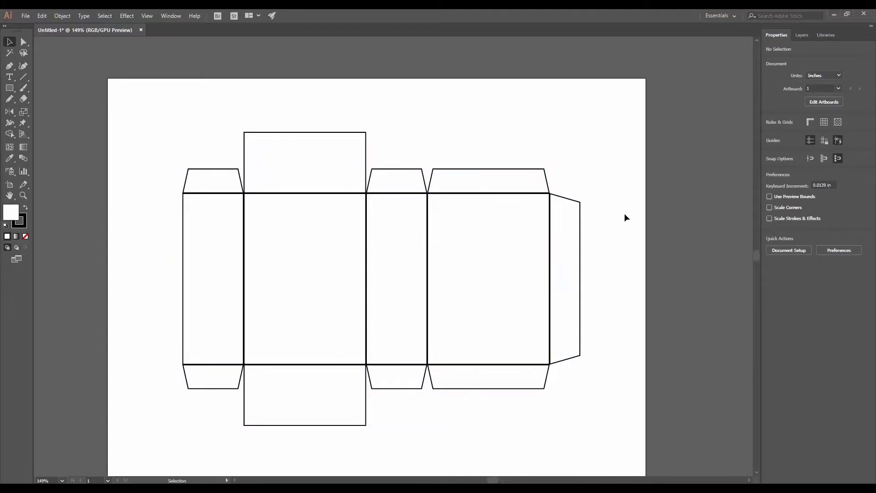
- Delete the overlapping line segments along the top edges of the side and large panels using Direct Selection
key("z")
left_click(247, 259)
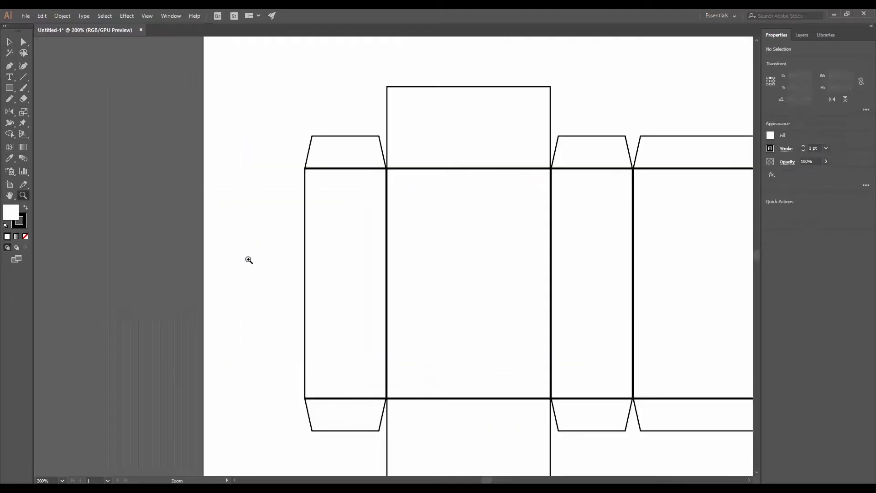
left_click(327, 317)
left_click_drag(467, 317, 240, 356)
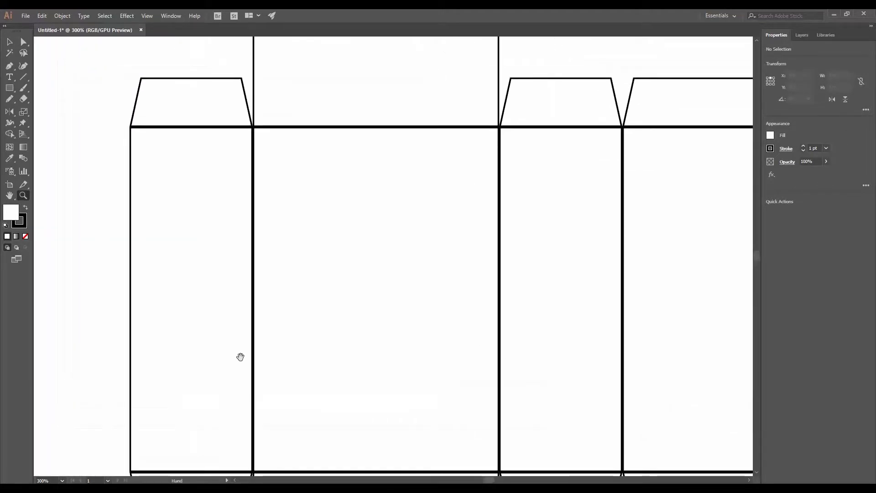
left_click(24, 42)
left_click(173, 130)
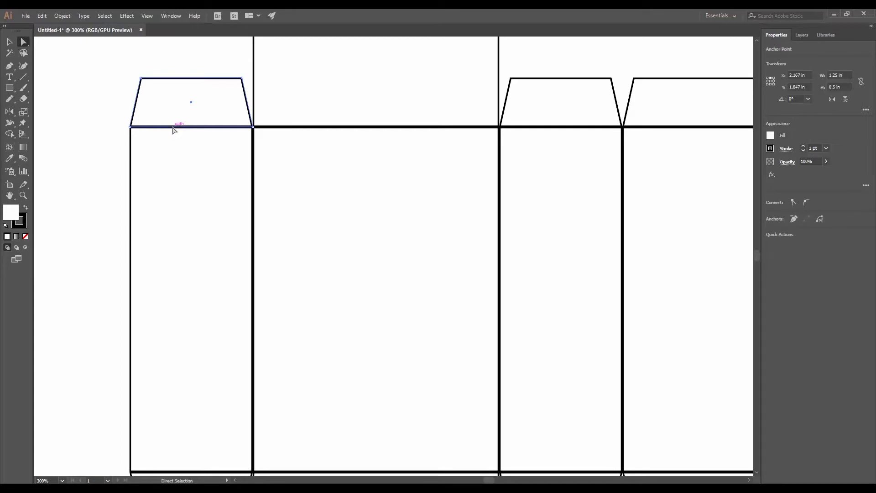
left_click(303, 127)
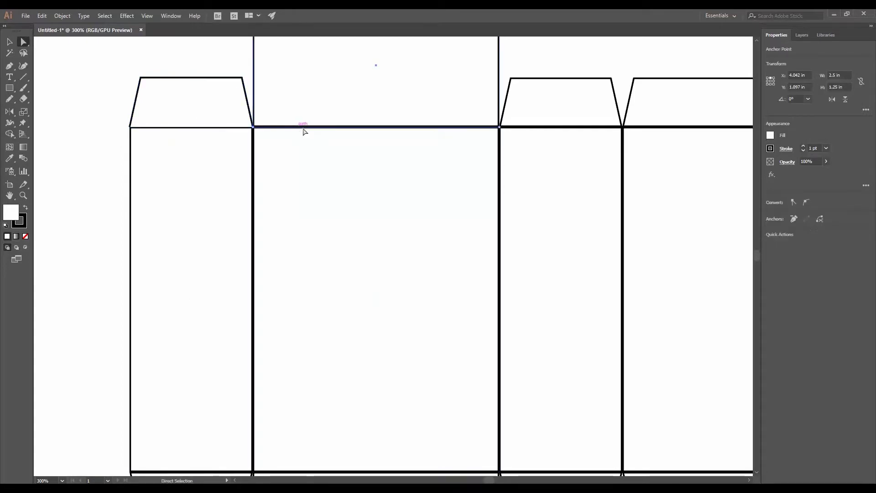
left_click(552, 131)
left_click(667, 136)
scroll(658, 219, "down", 2)
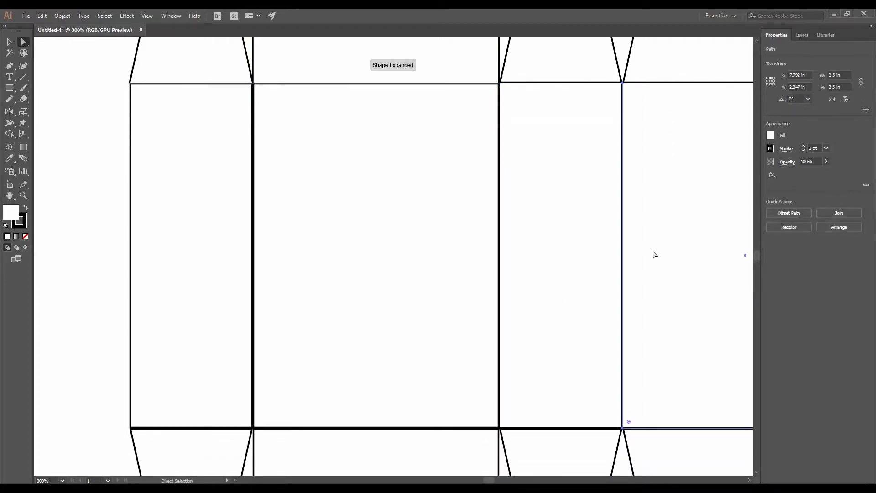
- Delete the overlapping segments on the second large panel's bottom edge and its edge shared with the glue flap
left_click_drag(658, 248, 363, 251)
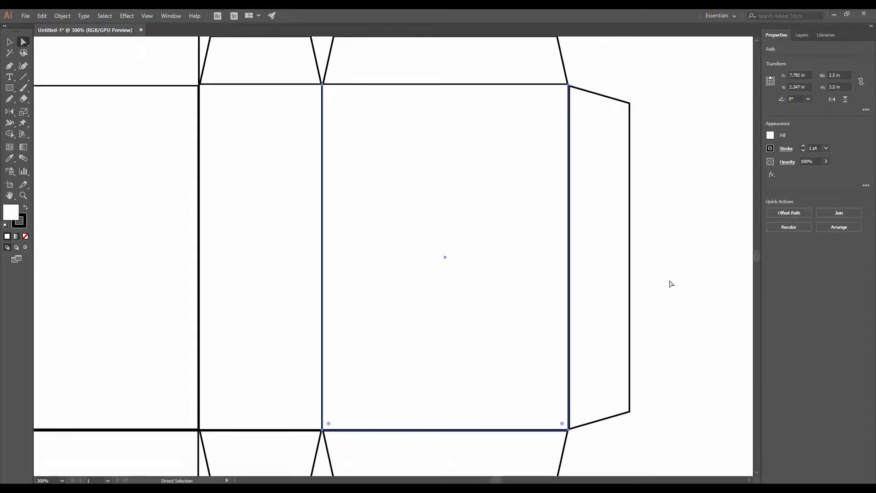
left_click(570, 309)
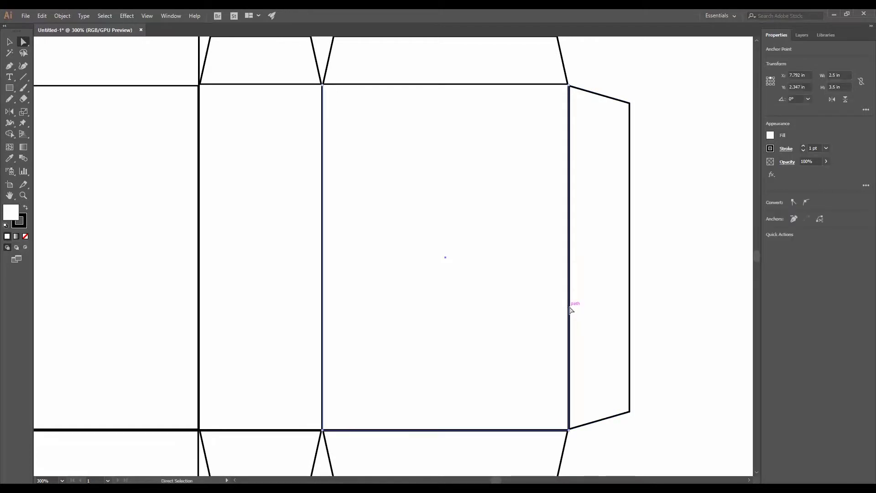
scroll(511, 403, "down", 3)
left_click(508, 445)
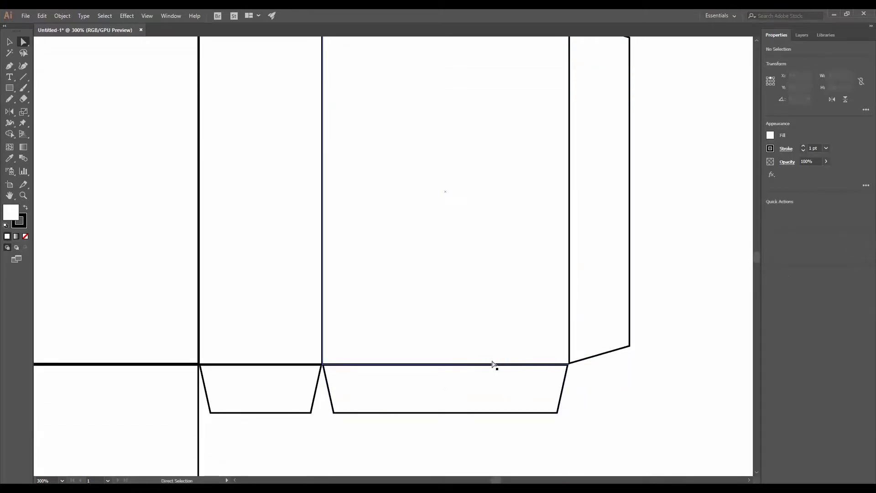
left_click(494, 364)
left_click(365, 458)
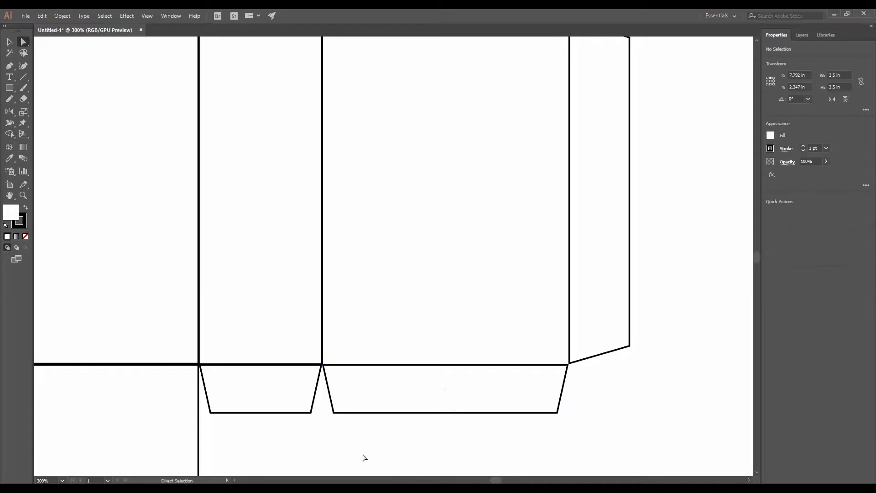
- Delete the overlapping segments along the bottom edges of the middle side panel and the first large panel
left_click(285, 365)
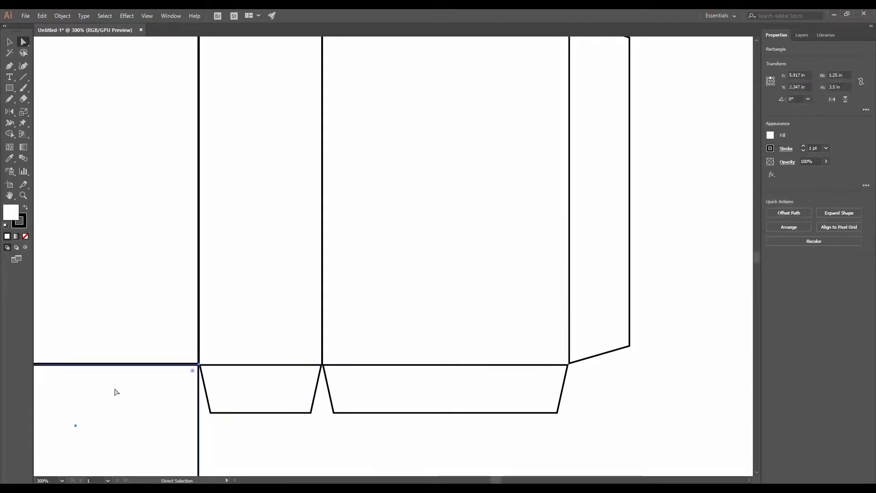
left_click(219, 442)
left_click(177, 365)
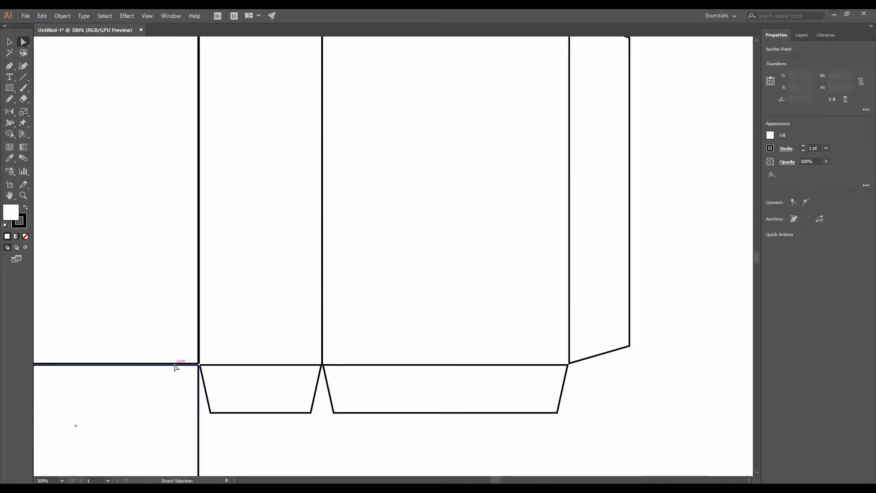
key("Delete")
- Delete the overlapping segments below the left side panel and between it and the first large panel
left_click_drag(188, 317, 553, 274)
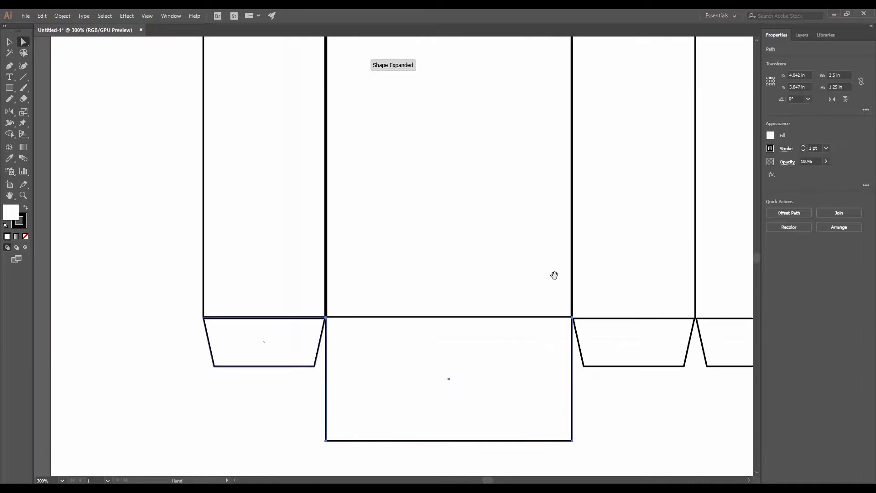
left_click(282, 322)
key("Delete")
left_click(125, 303)
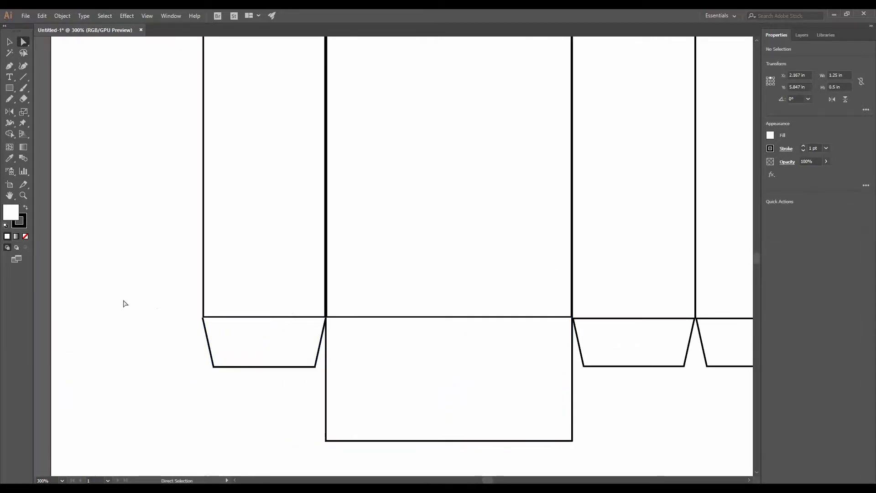
left_click(328, 260)
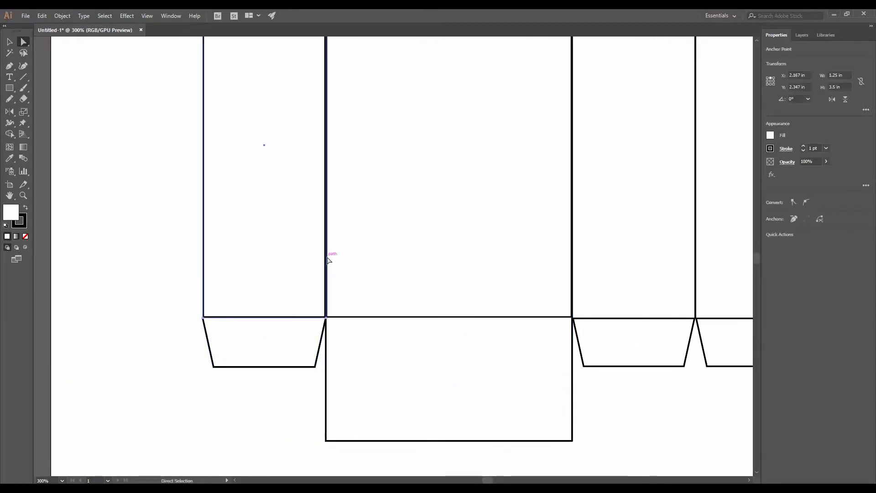
key("Delete")
left_click(163, 274)
- Set the stroke weight of all the template's paths to 0.25 pt
key("z")
left_click(333, 268, "alt")
left_click(333, 267, "alt")
left_click(333, 268, "alt")
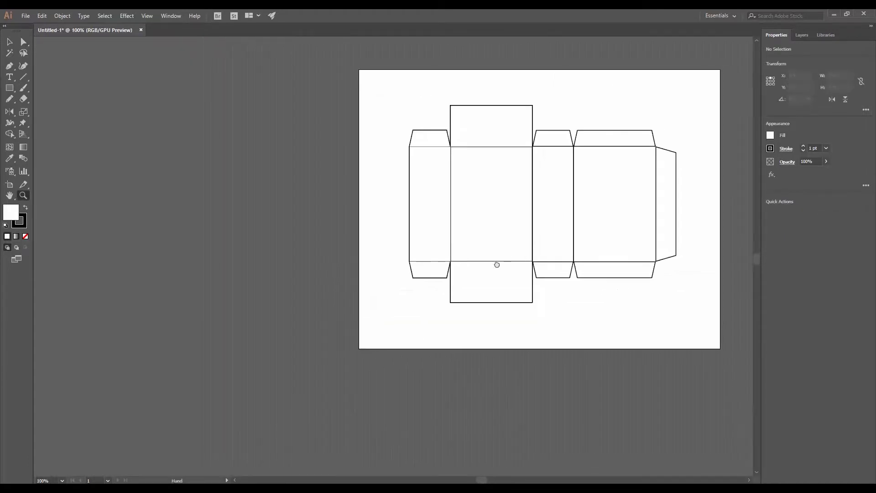
left_click_drag(496, 265, 286, 301)
key("v")
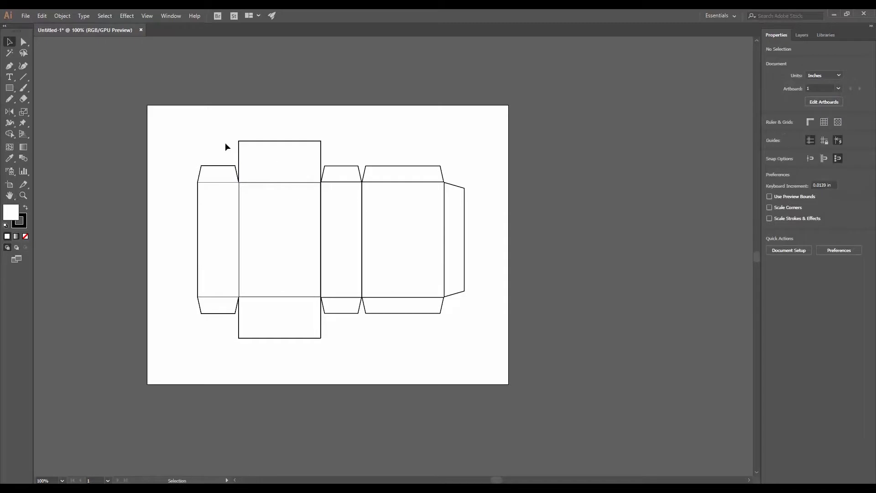
left_click_drag(294, 207, 489, 366)
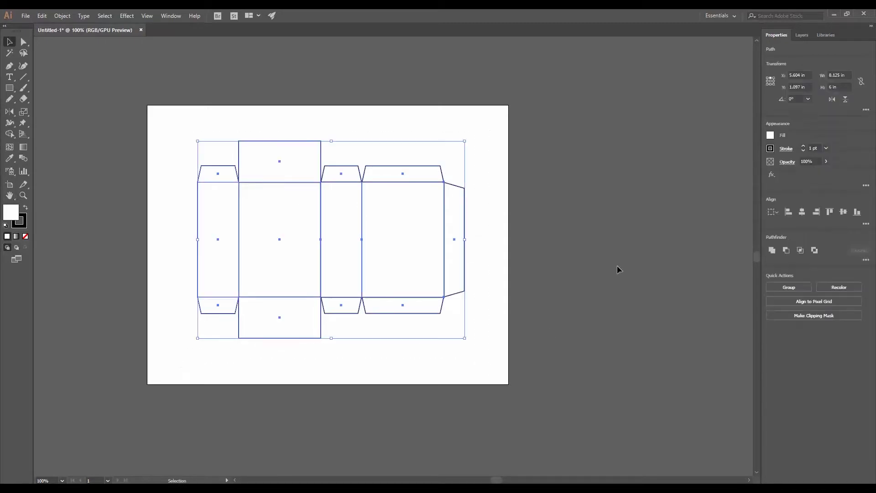
left_click(828, 147)
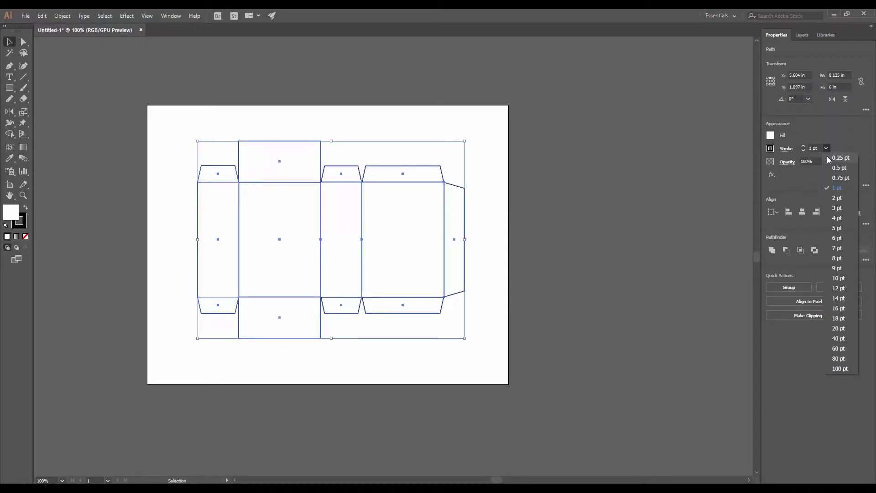
left_click(827, 156)
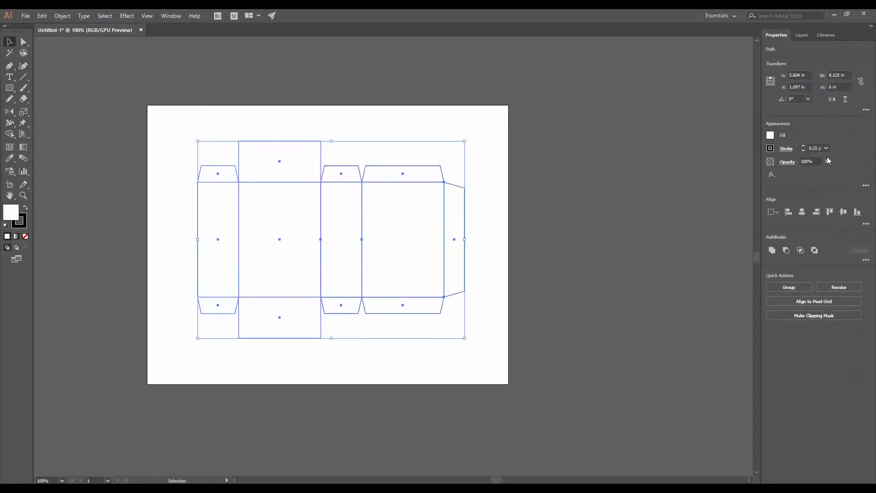
- Turn the strokes of the whole template into dashed lines with a 2 pt dash
left_click(787, 149)
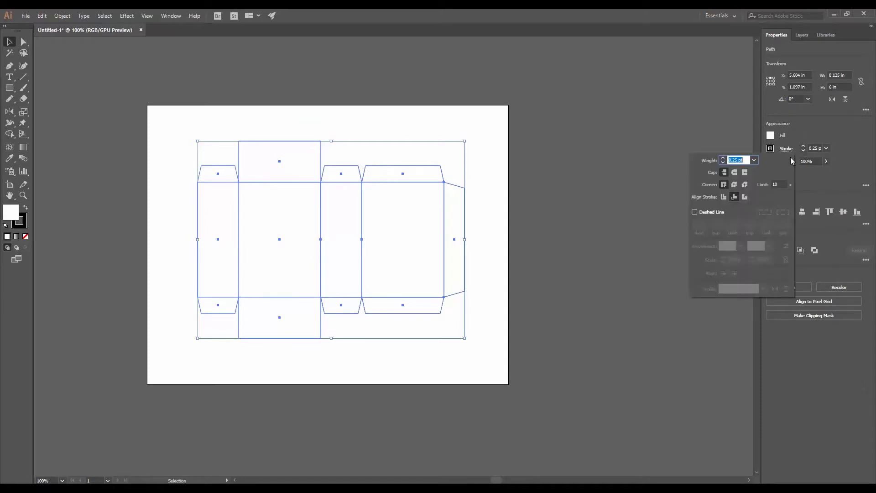
left_click(703, 213)
double_click(698, 223)
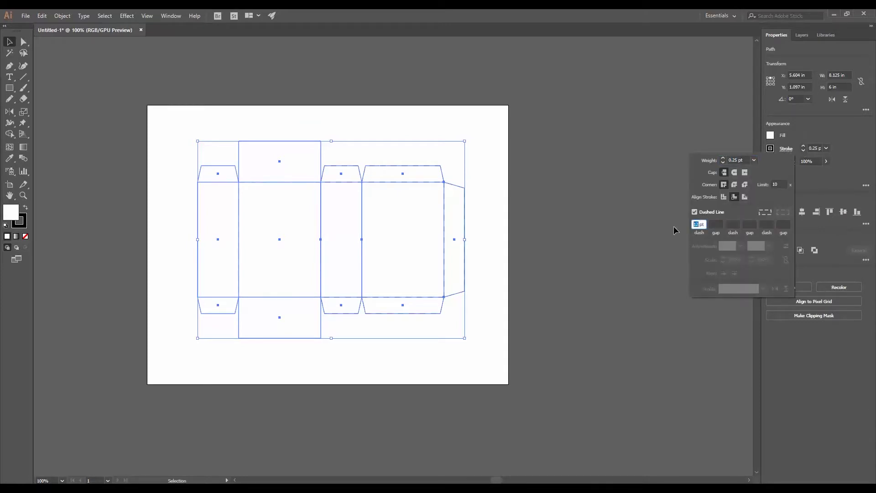
type("2")
key("Return")
left_click(570, 320)
- Examine the dashed lines up close across the template's panels and flaps
key("z")
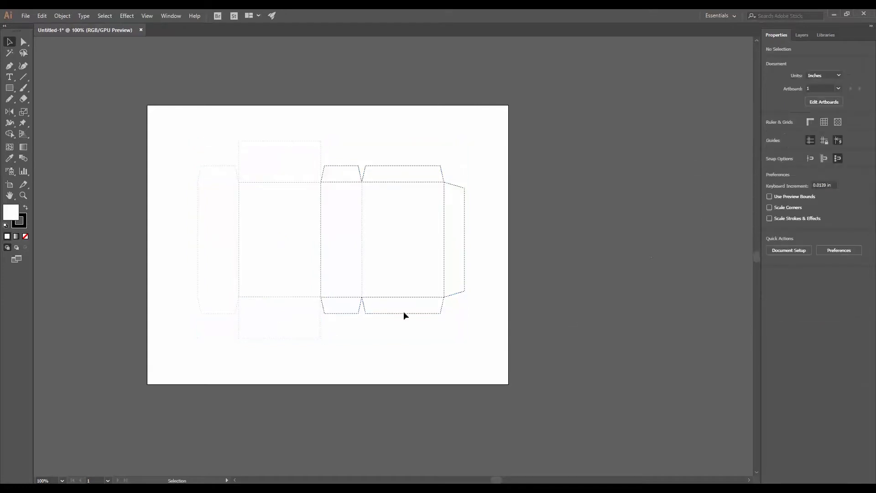
left_click(350, 302)
left_click(354, 237)
left_click(446, 225)
left_click(445, 225)
scroll(446, 219, "left", 6)
scroll(446, 219, "down", 2)
left_click_drag(319, 231, 411, 214)
scroll(362, 211, "left", 2)
scroll(379, 204, "up", 10)
scroll(447, 301, "up", 1)
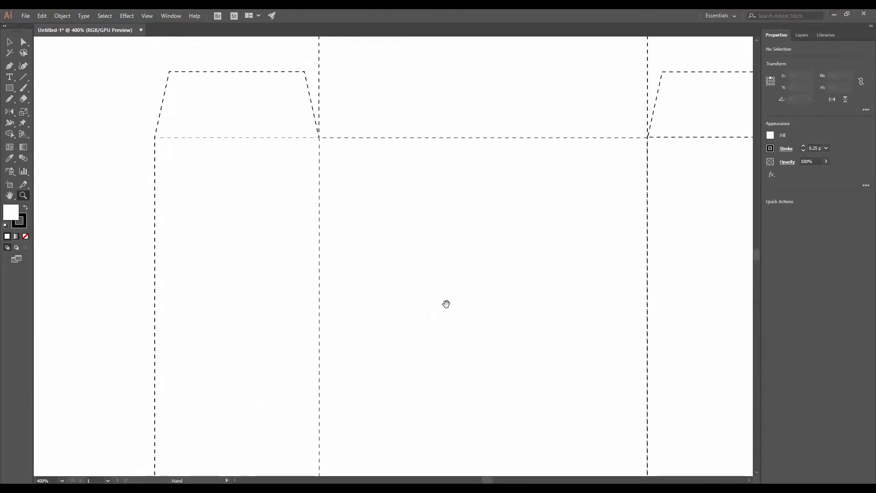
scroll(452, 301, "down", 3)
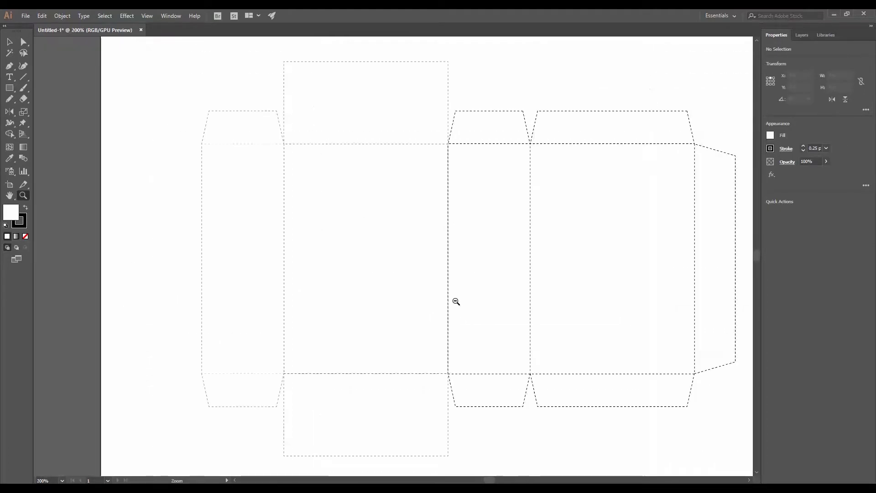
- Select every path of the box template and lock the selection
key("ctrl+a")
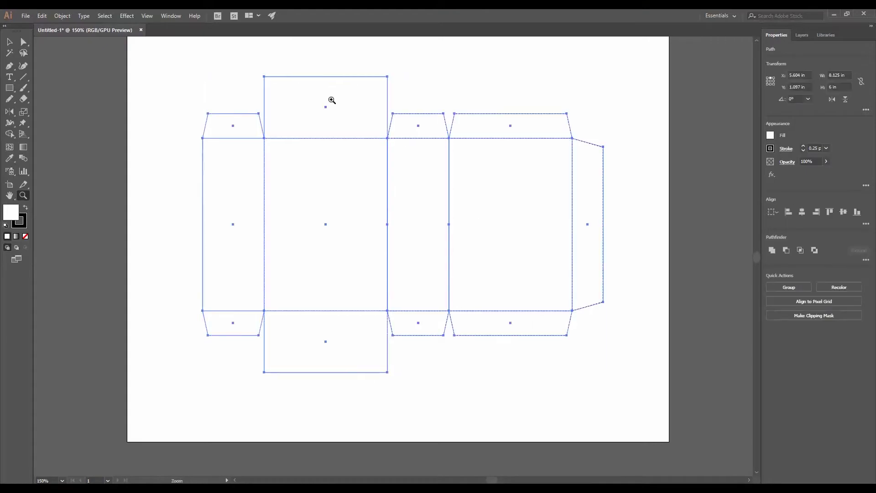
left_click(9, 42)
left_click(63, 16)
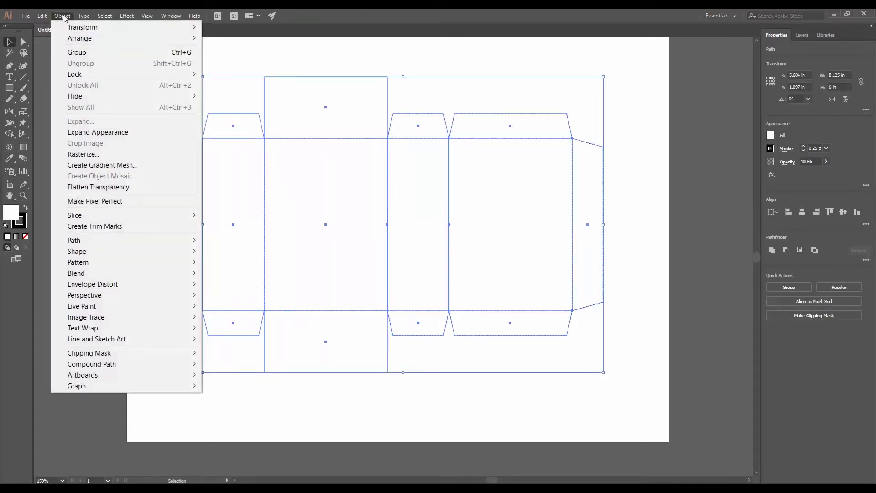
mouse_move(160, 78)
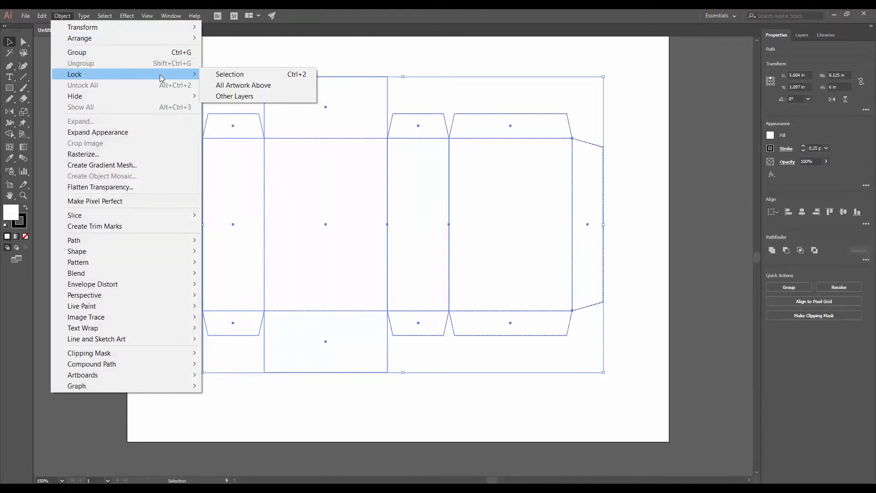
left_click(225, 76)
- Create a new layer named "Template"
left_click(802, 35)
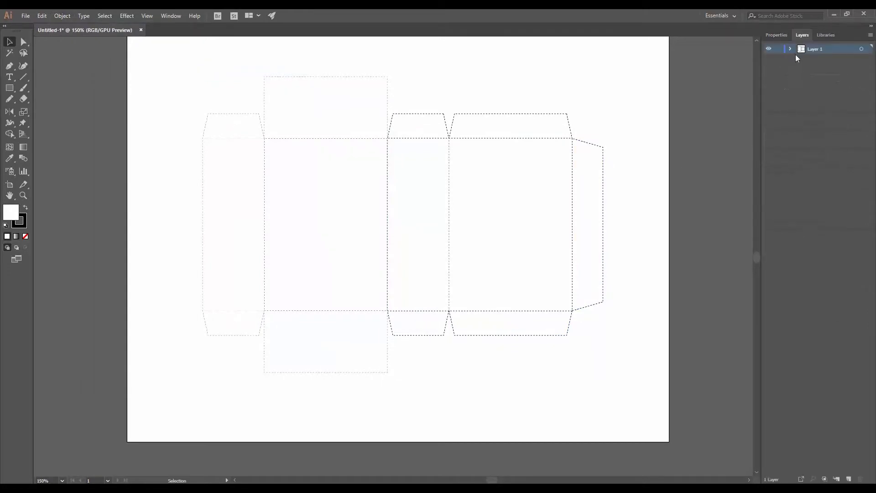
left_click(848, 479)
type("Template")
- Unlock all the paths in Layer 1 and move them to the Template layer
left_click(790, 59)
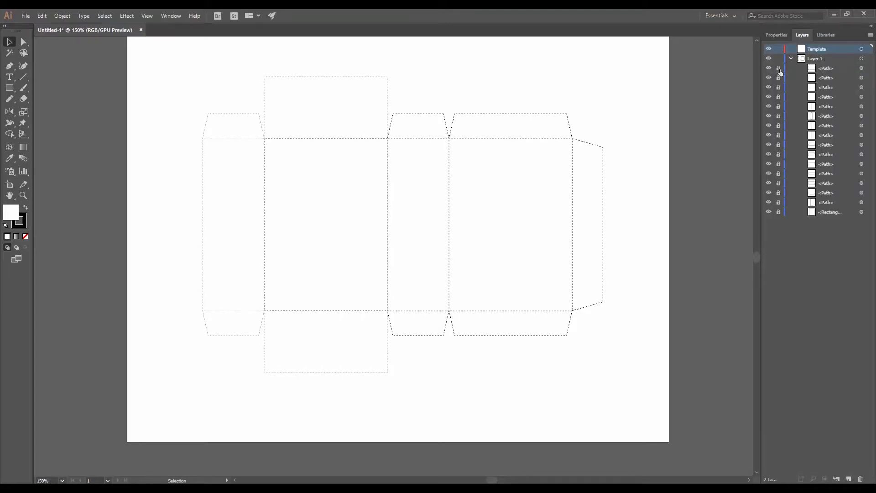
left_click_drag(778, 149, 776, 210)
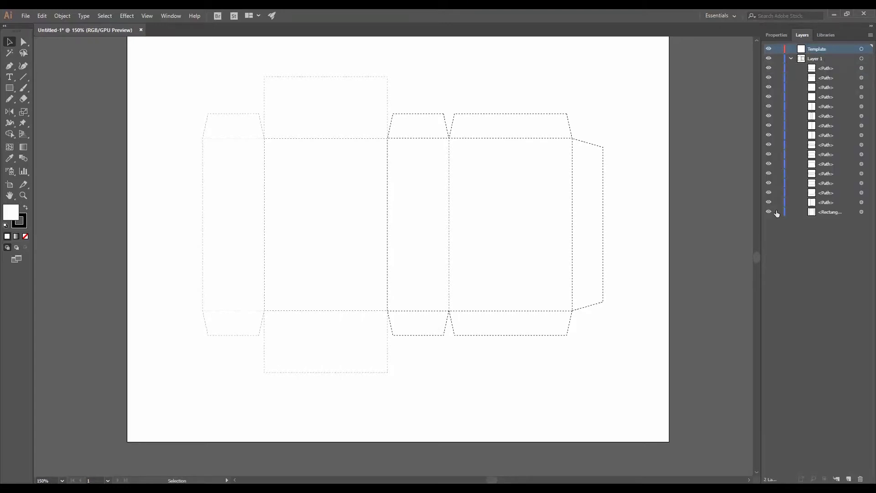
left_click(869, 59)
left_click_drag(868, 52, 868, 49)
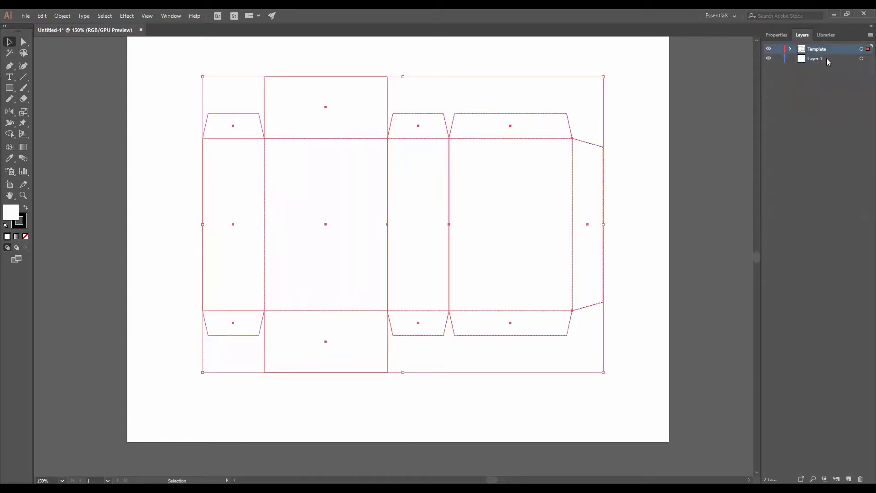
- Lock the Template layer and rename Layer 1 as "Artwork"
left_click(778, 49)
left_click(817, 62)
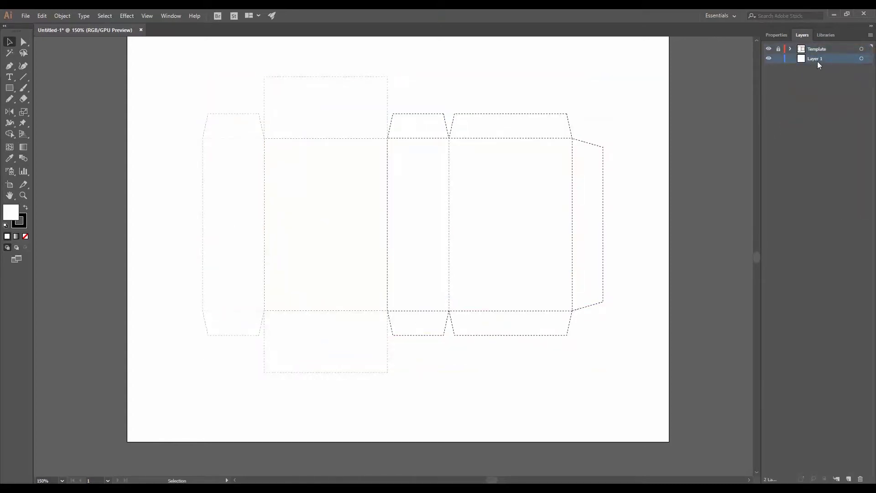
type("Artwork")
key("Return")
left_click(769, 48)
- Start printing the template and choose the OTEC-2022-HP750 printer
key("z")
left_click(341, 291, "alt")
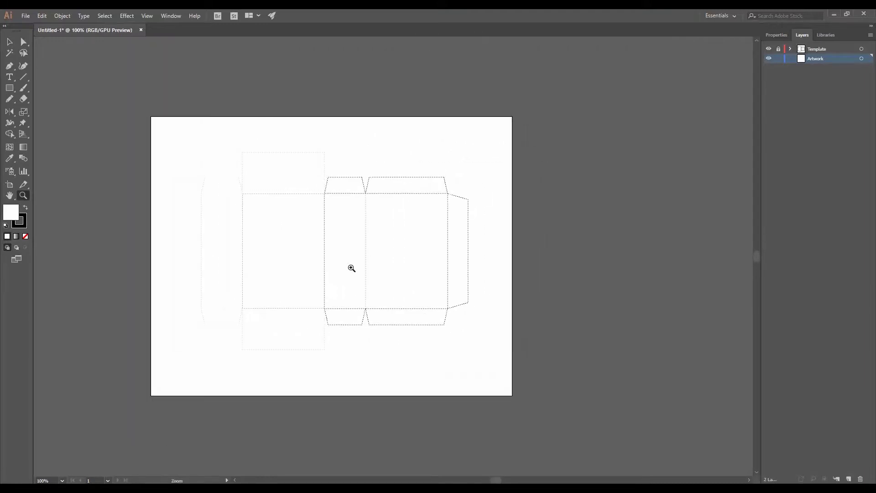
left_click(26, 16)
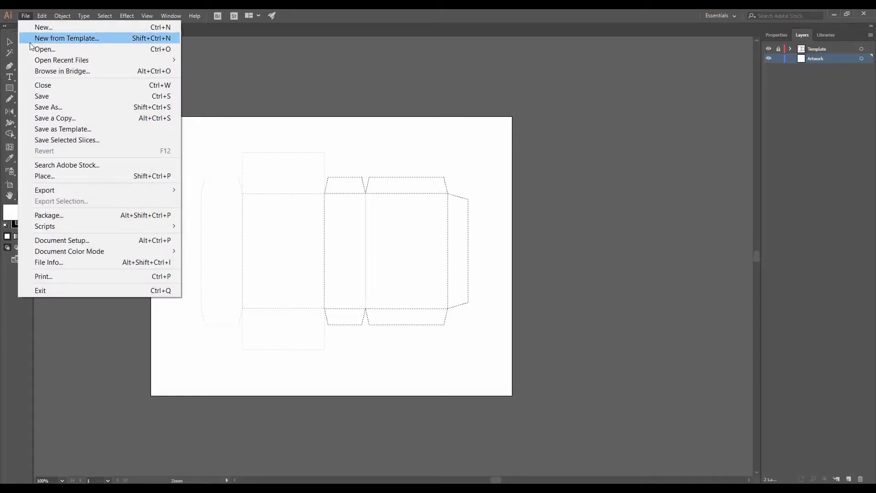
left_click(56, 274)
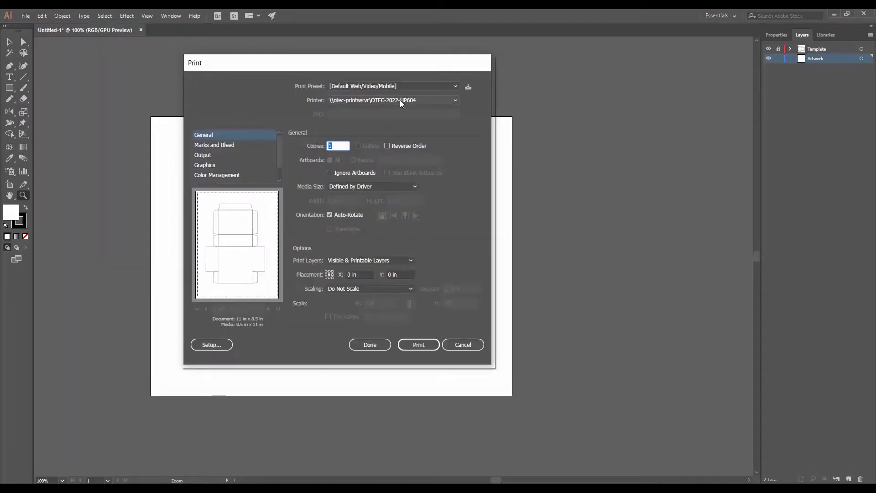
left_click(399, 100)
scroll(396, 127, "down", 3)
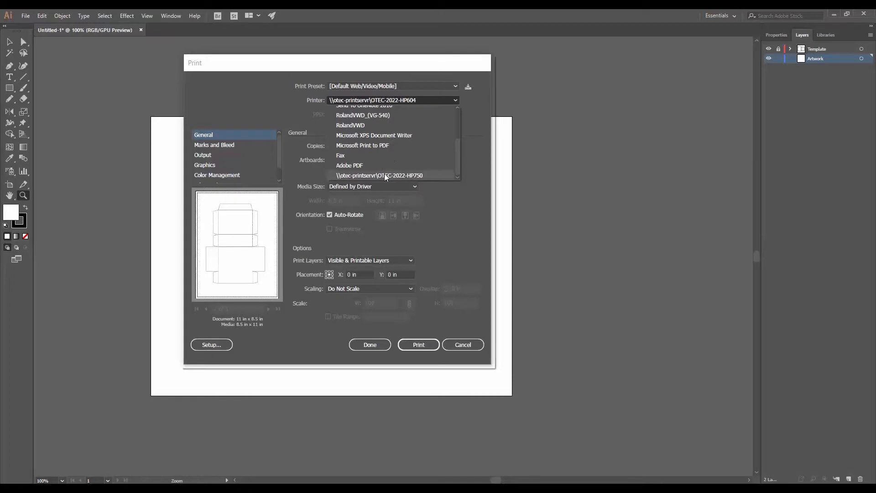
left_click(386, 175)
- Set the printer's paper source to Manual Feed in Tray 1 and print the template
left_click(211, 346)
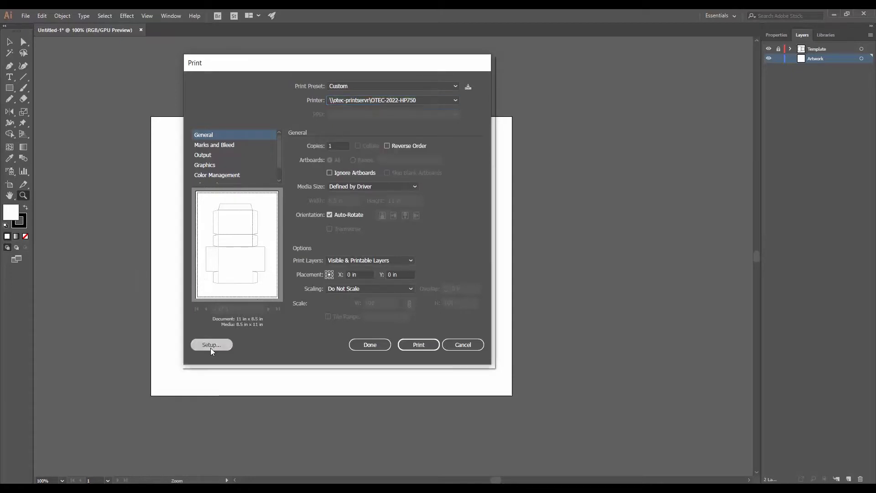
left_click(363, 232)
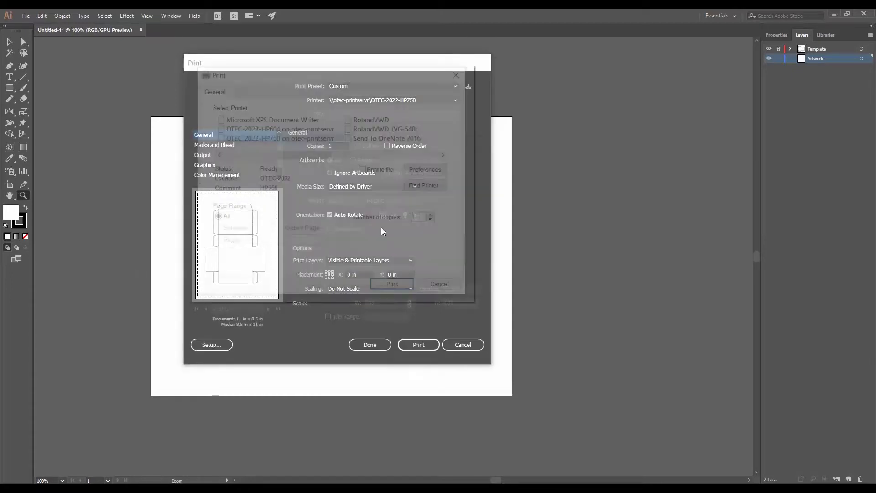
left_click(429, 170)
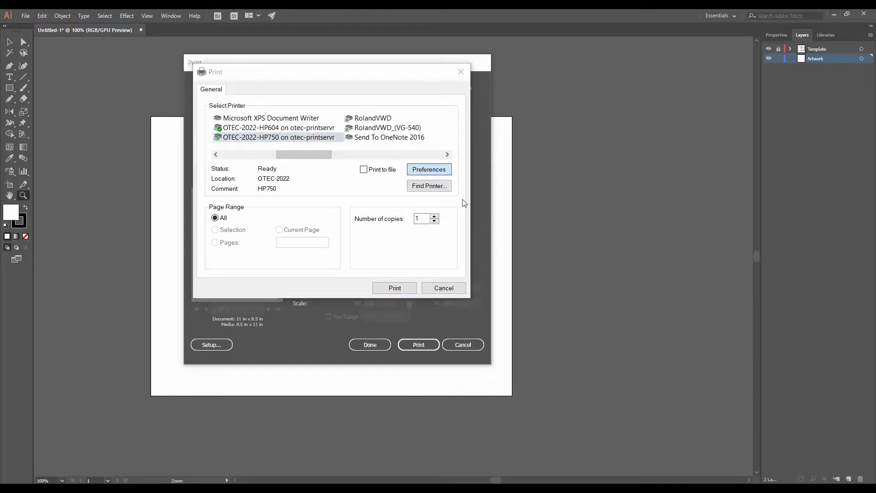
left_click(456, 253)
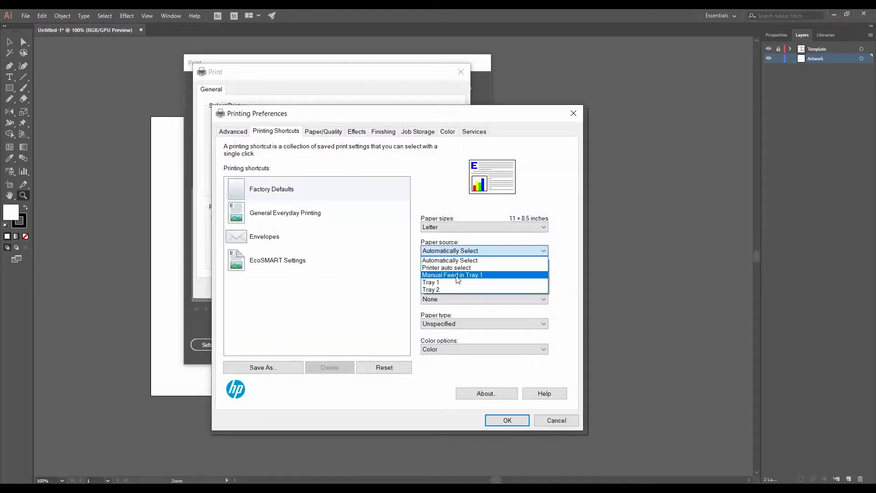
left_click(458, 275)
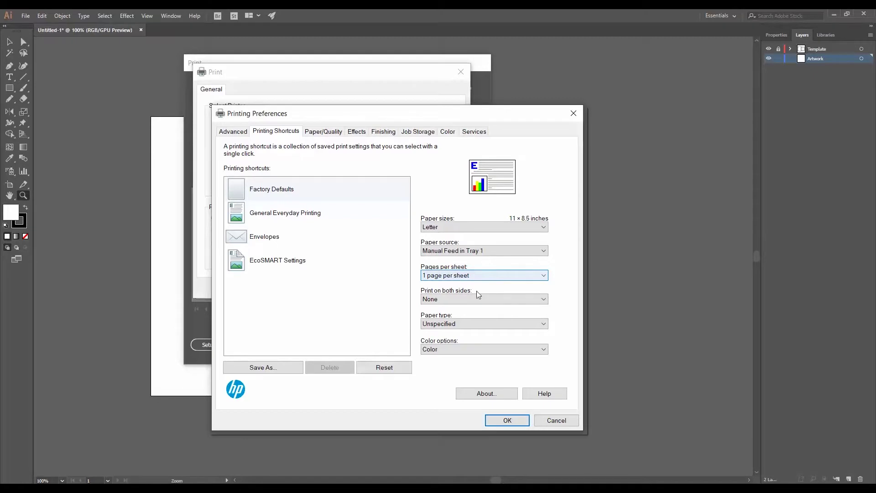
left_click(507, 419)
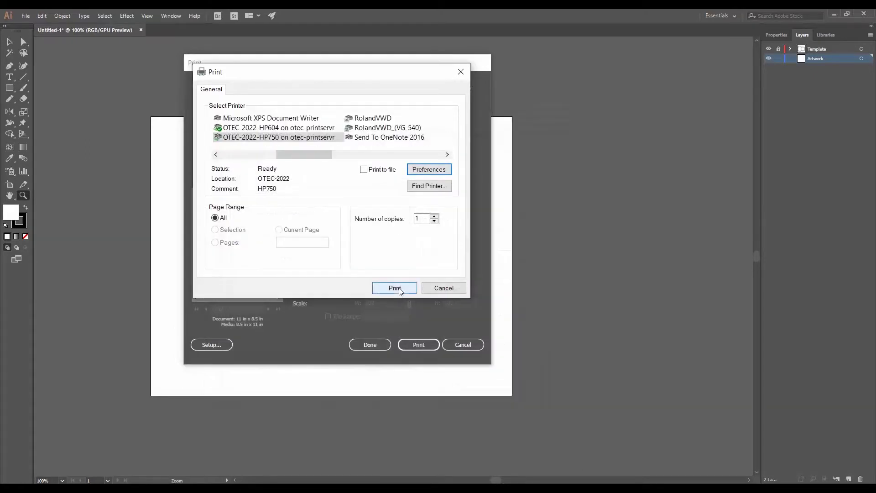
left_click(398, 290)
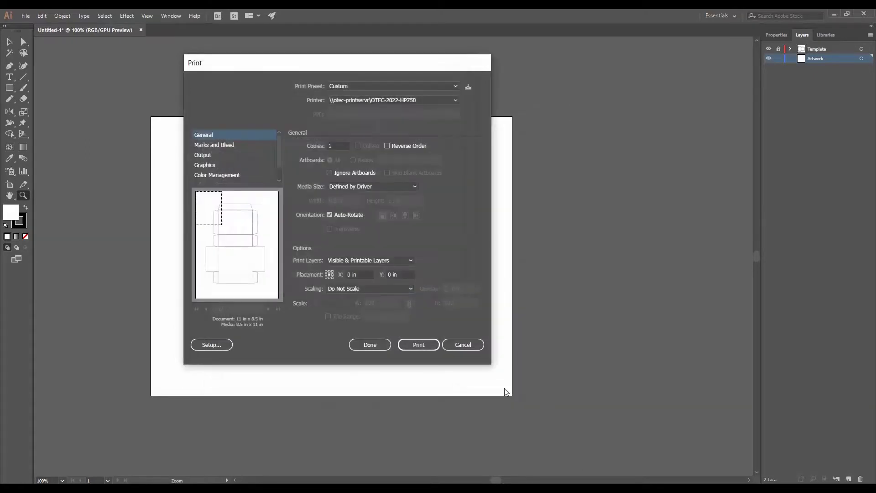
left_click(412, 343)
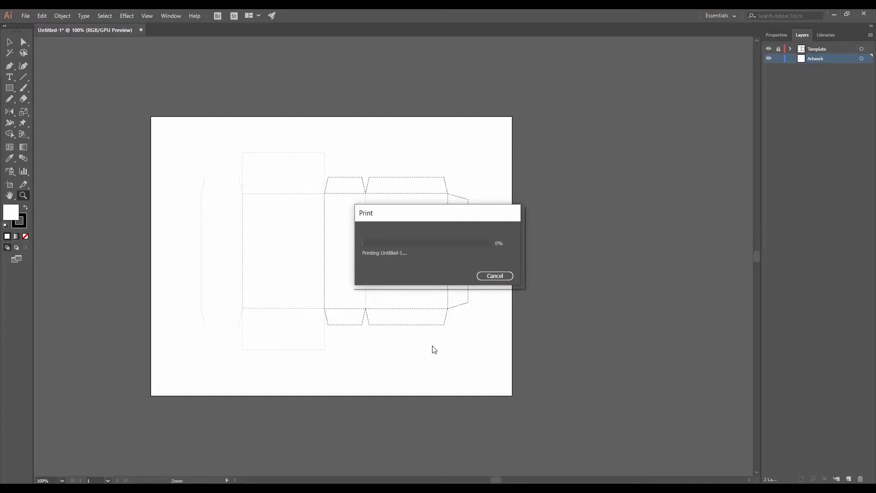
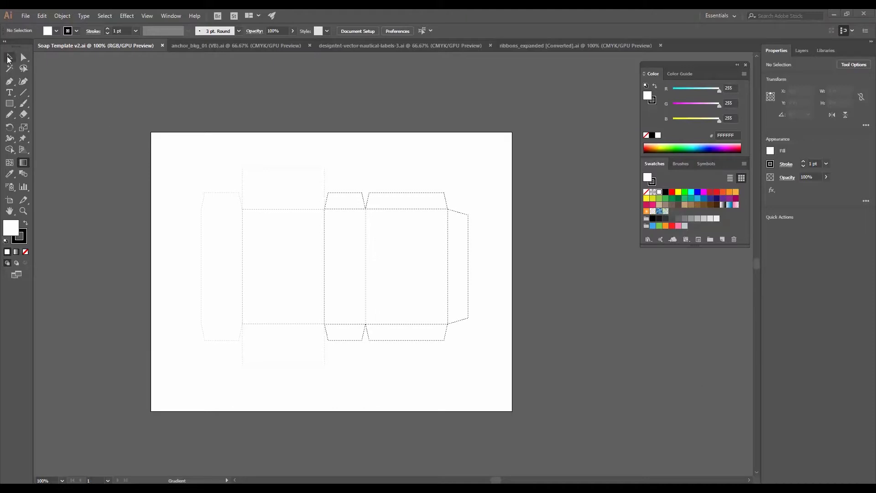
- Enlarge the Swatches panel and display its swatches in Small List View
left_click(9, 58)
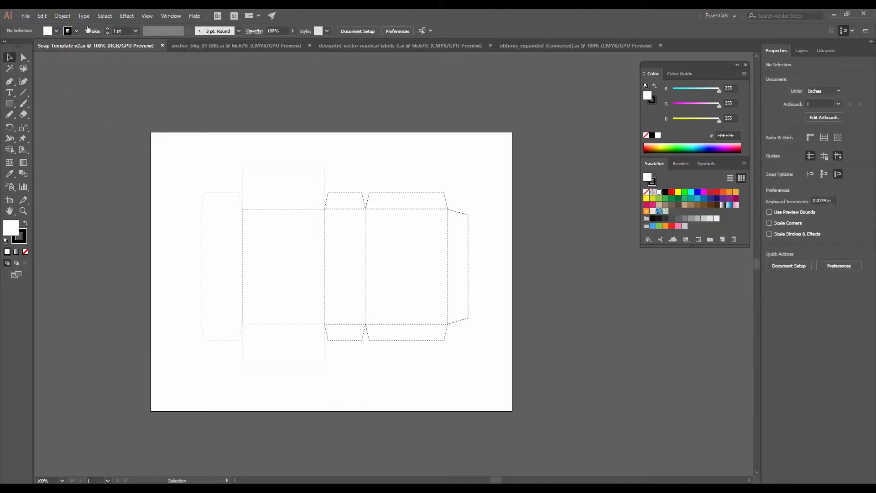
left_click_drag(696, 248, 692, 441)
left_click(744, 163)
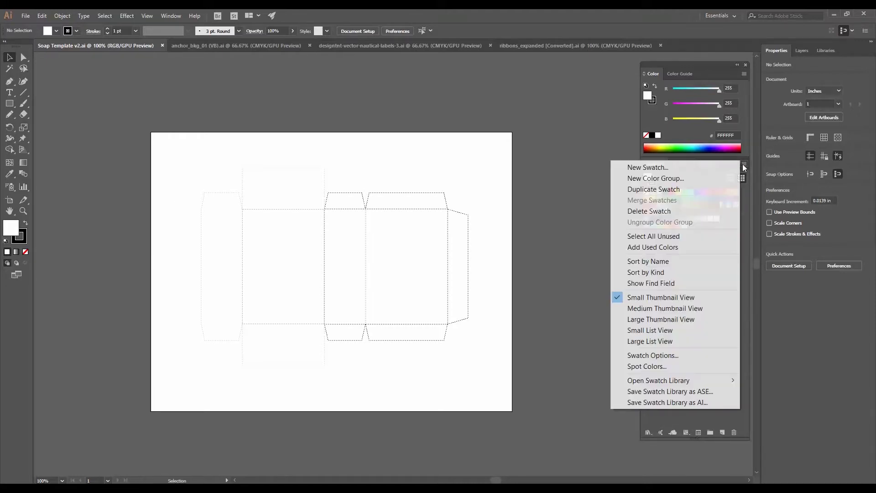
left_click(678, 330)
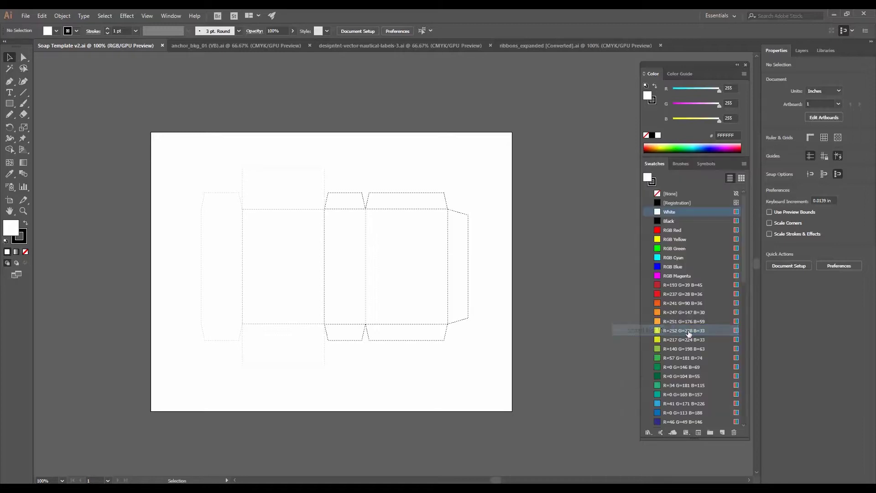
- Delete every swatch from RGB Red through the end of the Web Color Group
left_click(679, 230)
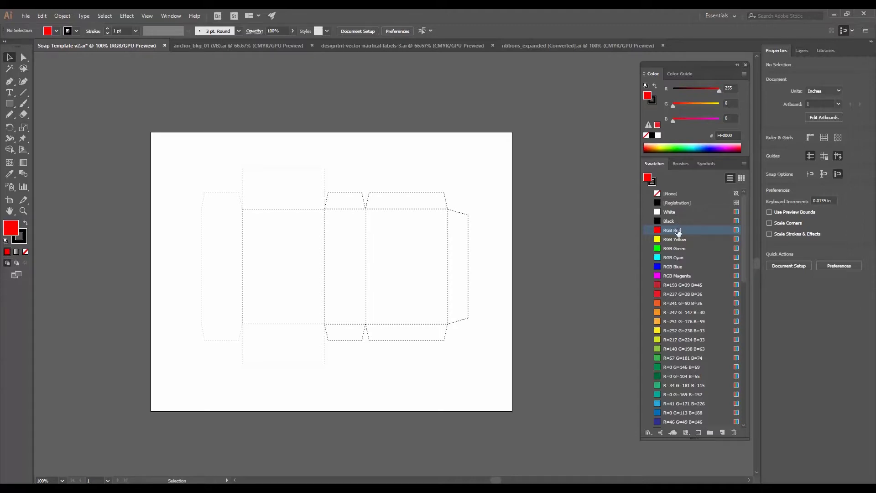
scroll(702, 294, "down", 5)
scroll(696, 305, "down", 10)
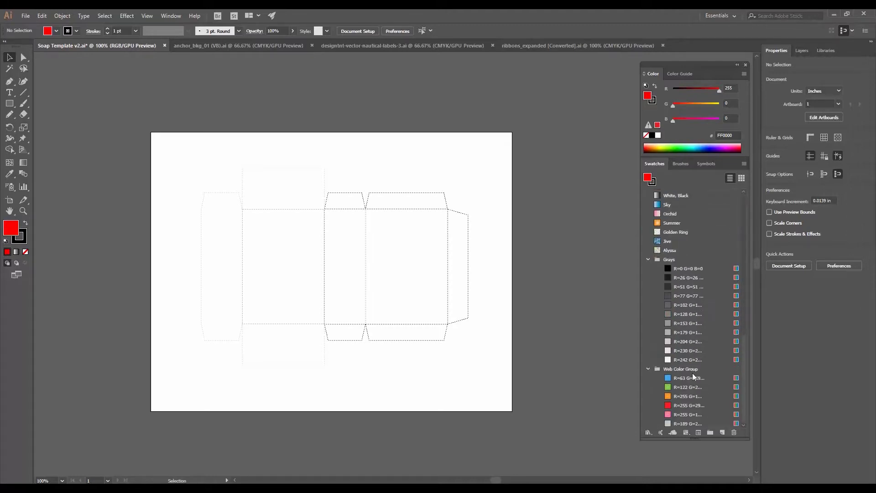
left_click(682, 424, "shift")
left_click(735, 432)
left_click(429, 265)
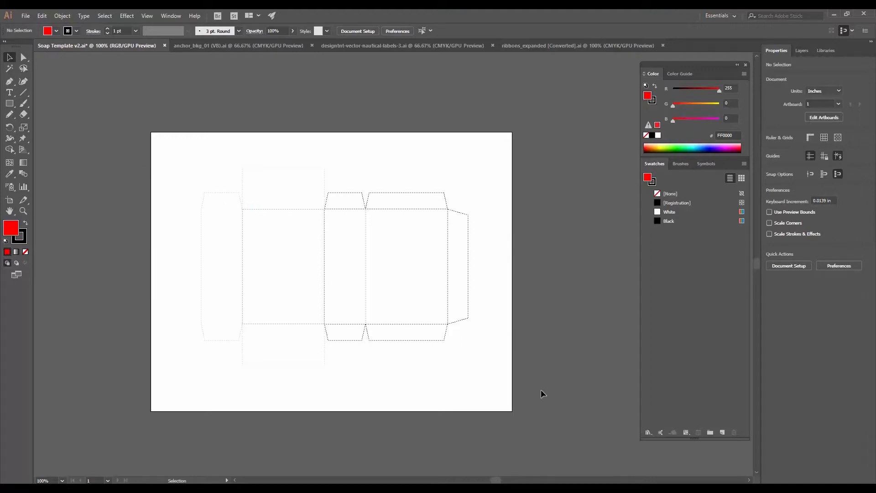
- Open the PANTONE+ Solid Coated color book and place it beside the document swatches
left_click(649, 432)
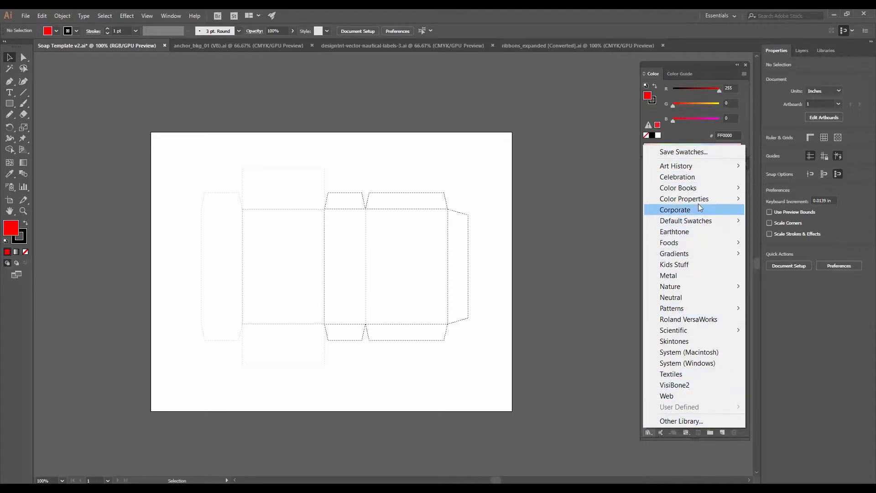
mouse_move(692, 192)
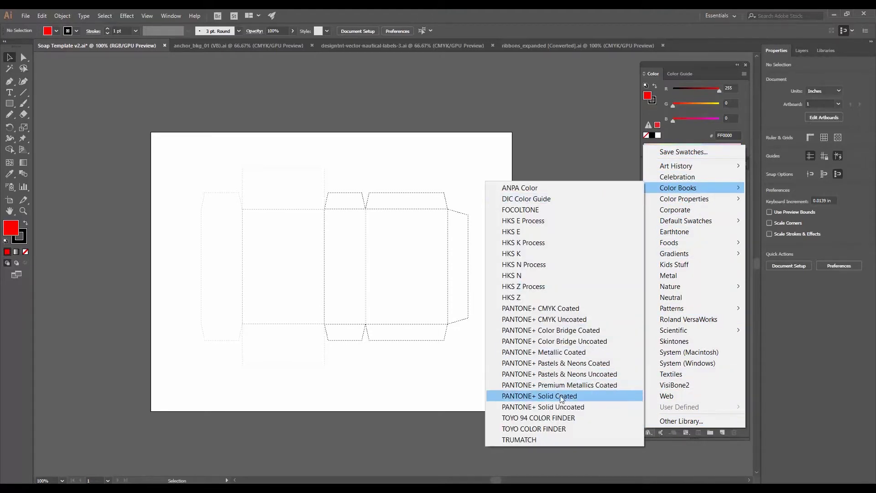
left_click(536, 396)
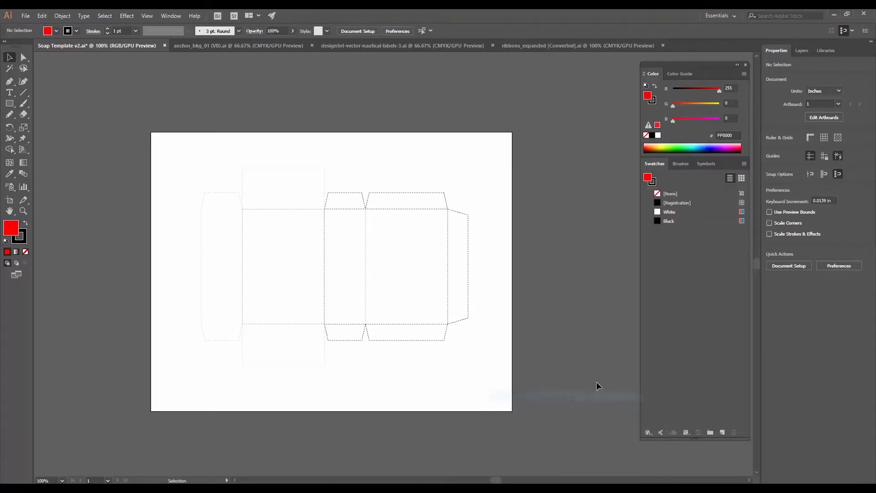
left_click_drag(288, 234, 567, 214)
- Find PANTONE 321 C and PANTONE 412 C, add both to the document swatches, and close the color book
left_click(554, 235)
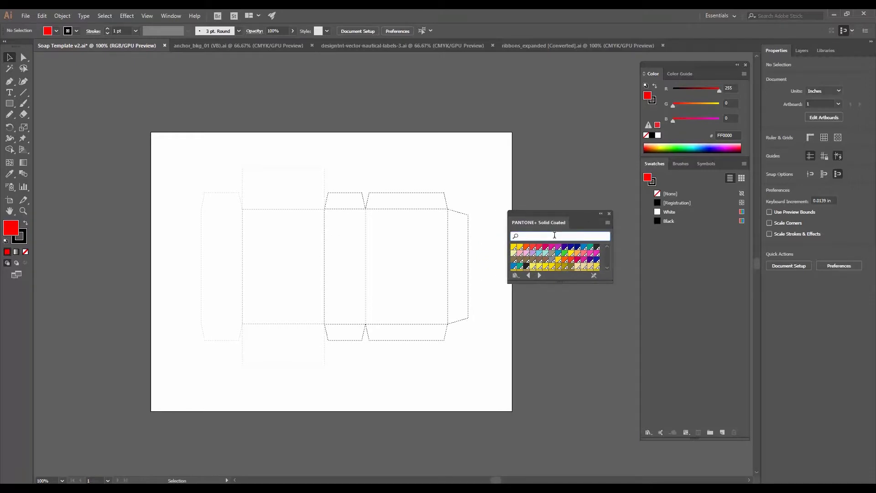
type("321")
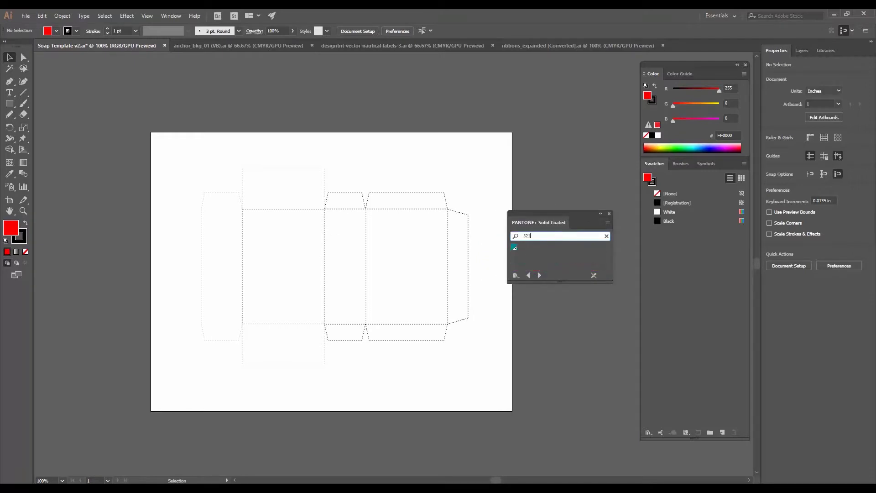
left_click(514, 248)
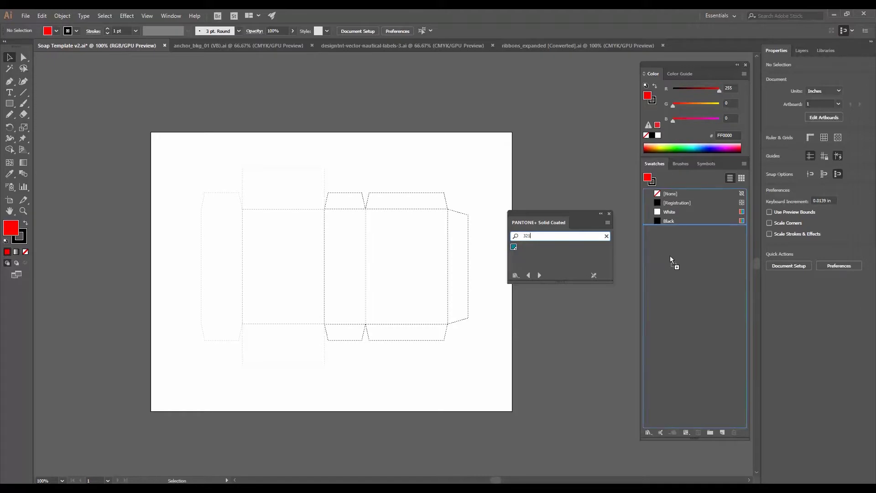
double_click(530, 235)
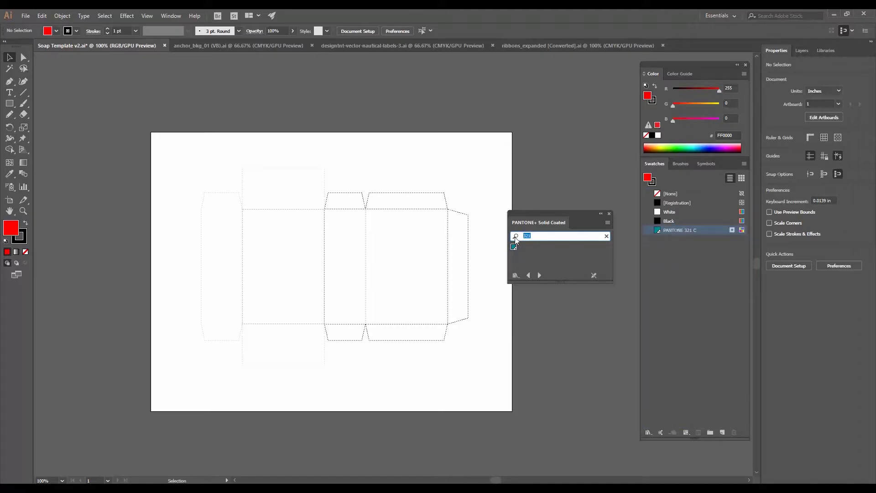
type("412")
left_click(519, 248)
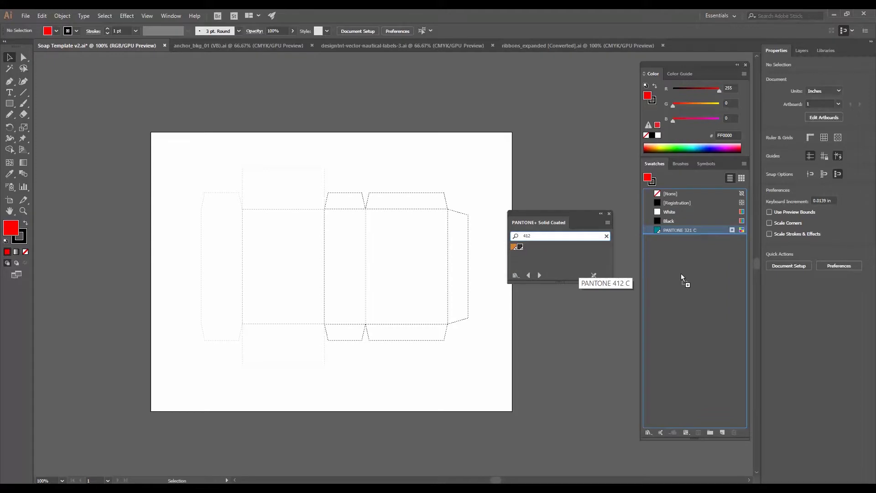
left_click(609, 213)
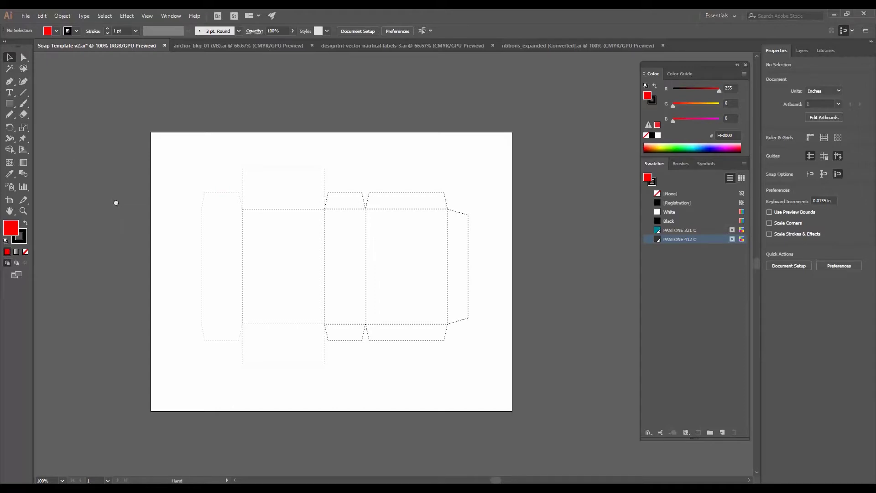
key("ctrl+1")
left_click(9, 104)
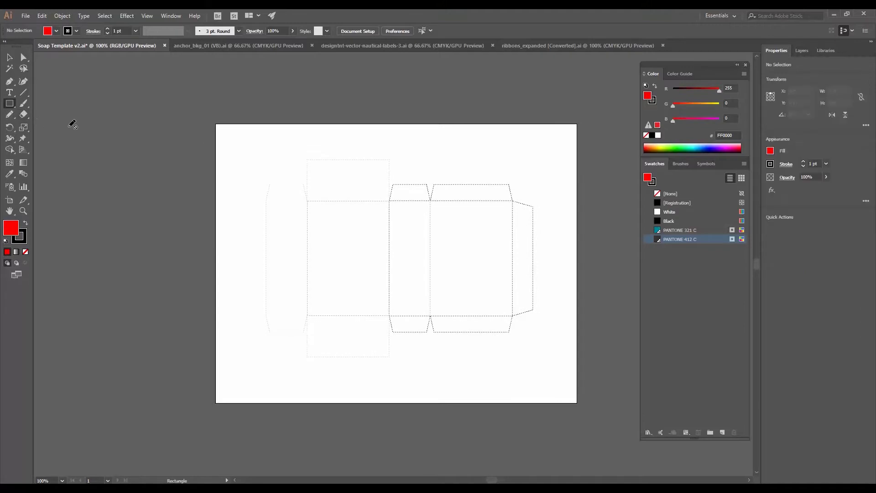
left_click(9, 57)
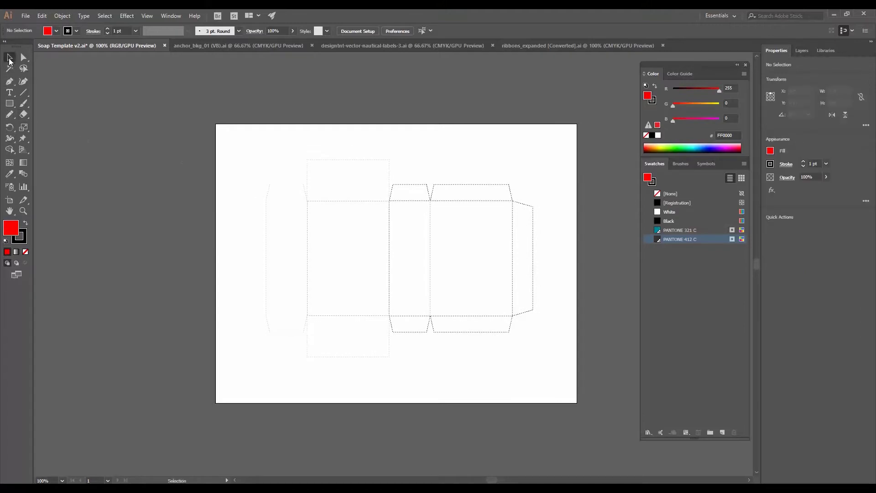
- Remove the fill from all paths on the Template layer, relock it, and make the Artwork layer active
left_click(802, 51)
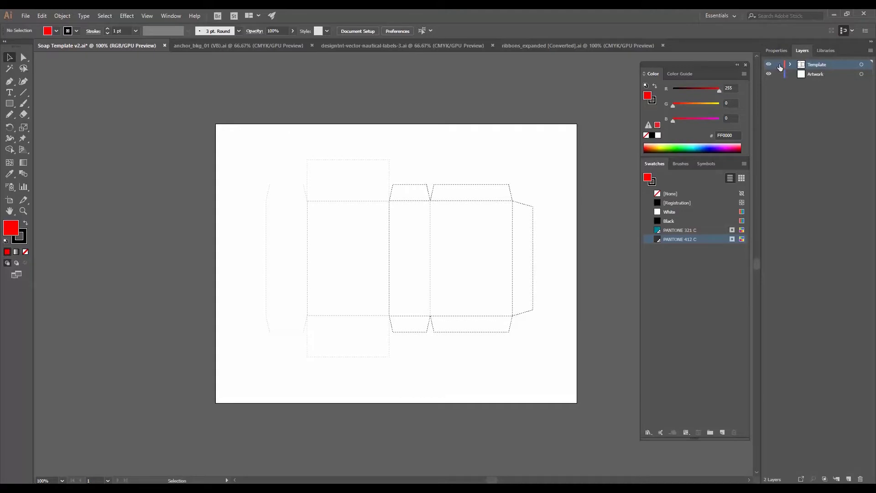
left_click(861, 64)
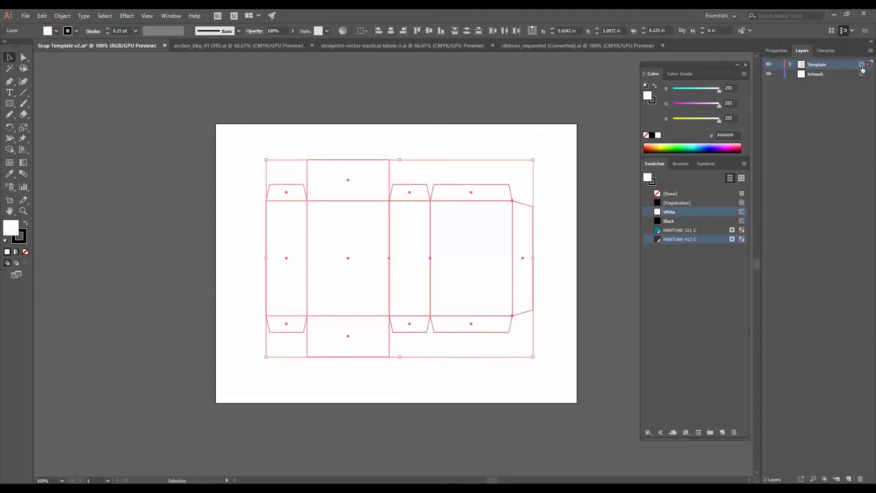
left_click(27, 251)
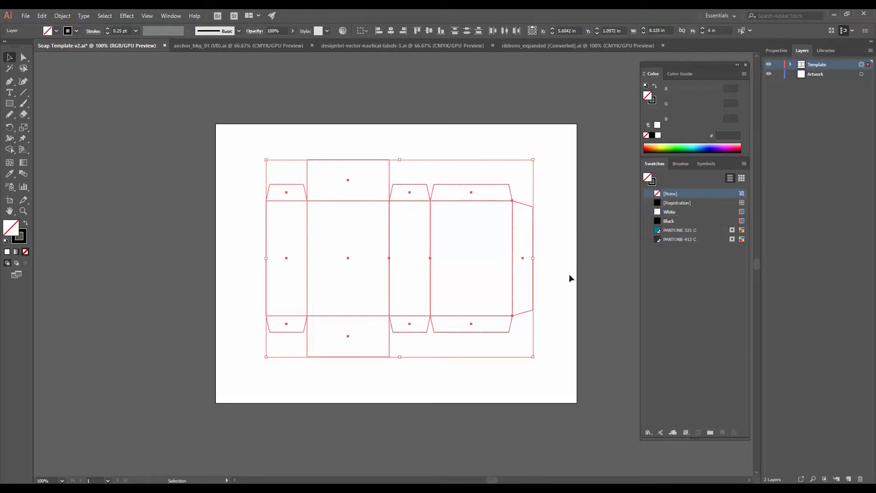
left_click(778, 64)
left_click(813, 75)
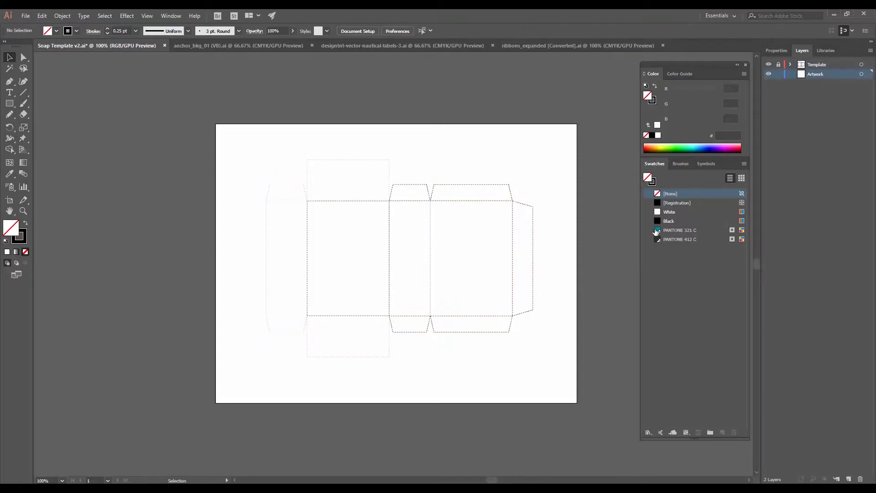
- Draw a square about 0.71 in wide on the pasteboard beside the artboard, filled with PANTONE 321 C and without a stroke
left_click(10, 103)
left_click_drag(87, 142, 110, 167)
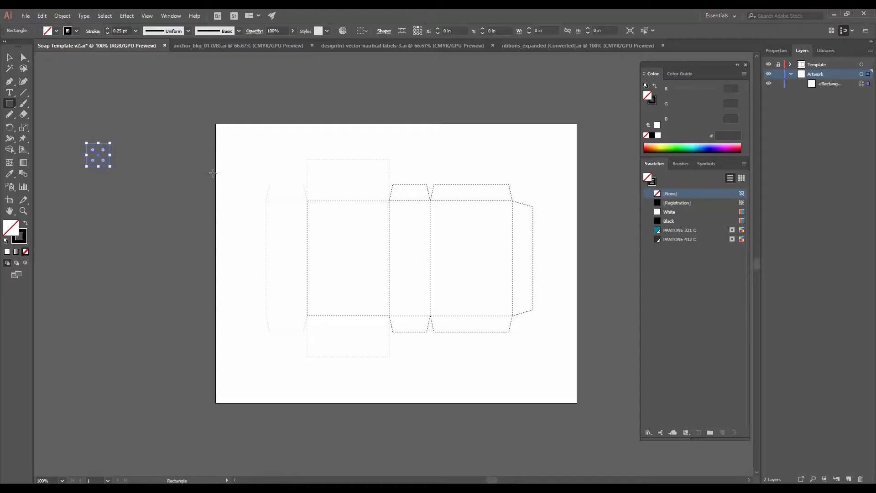
left_click(25, 224)
left_click(680, 230)
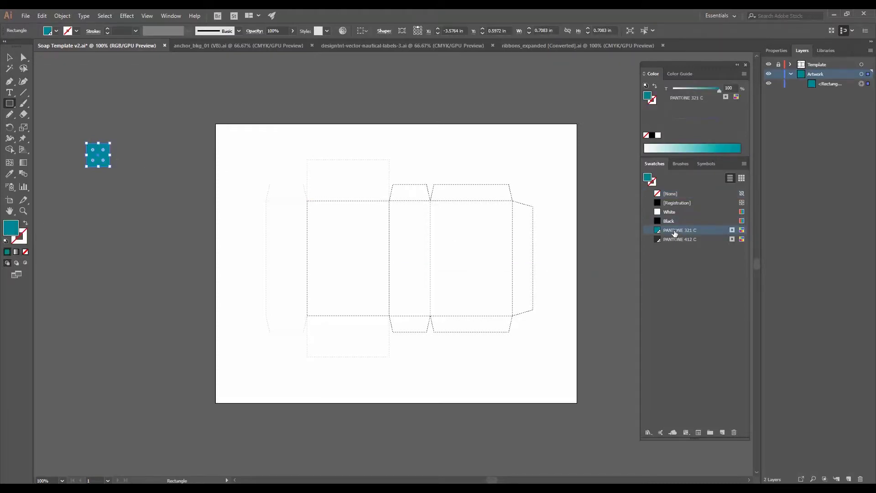
left_click(9, 57)
left_click(150, 177)
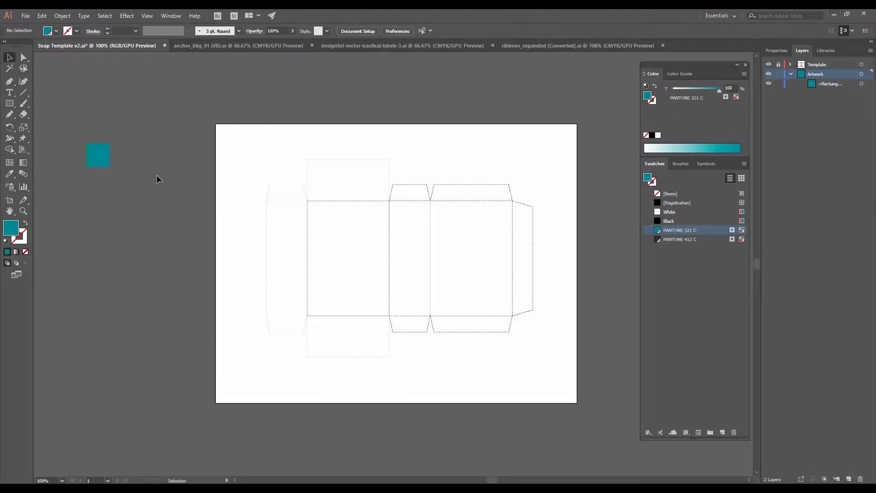
- Copy the teal square directly below itself and set the copy's PANTONE 321 C tint to 90%
key("z")
left_click(99, 155)
left_click_drag(391, 249, 244, 156)
key("v")
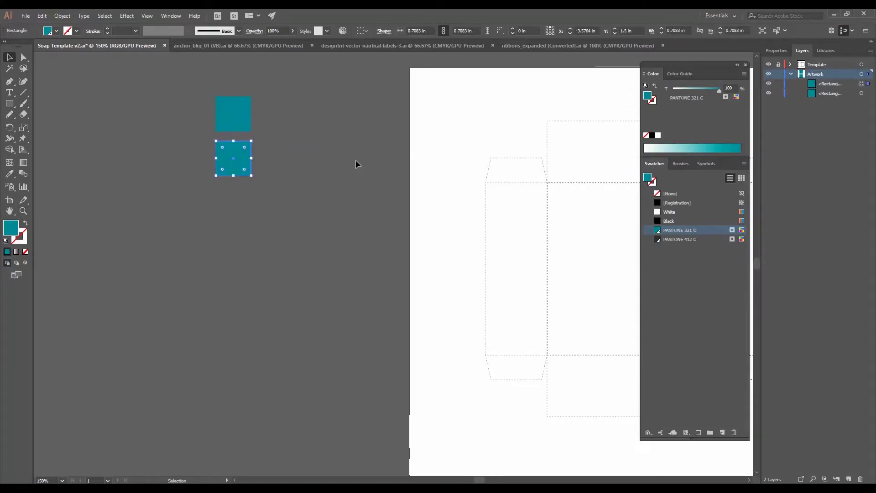
left_click_drag(736, 87, 704, 87)
type("90")
key("Return")
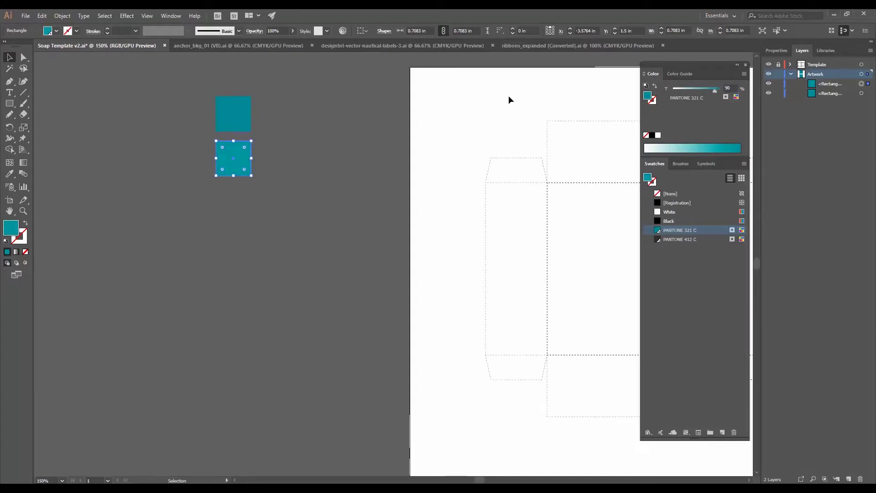
- Copy the 90% square below with the same spacing and set the new copy's tint to 80%
left_click_drag(236, 163, 236, 208)
left_click_drag(736, 87, 692, 89)
type("80")
key("Return")
- Repeat the copy twice more down the column, setting the new squares' tints to 70% and 60%
key("ctrl+d")
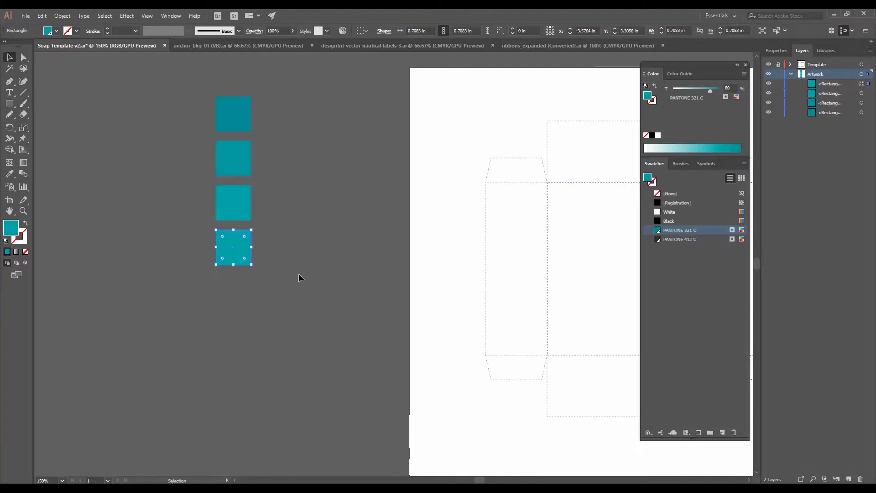
left_click_drag(736, 87, 701, 91)
type("70")
key("Return")
key("ctrl+d")
left_click(728, 87)
type("60")
key("Return")
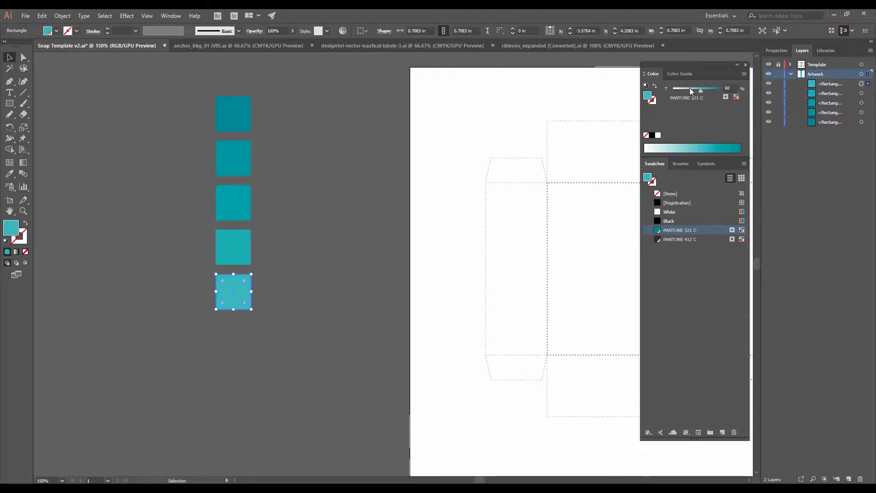
- Add two more evenly spaced squares below the 60% one with tints of 50% and 40%
key("ctrl+d")
scroll(305, 286, "down", 2)
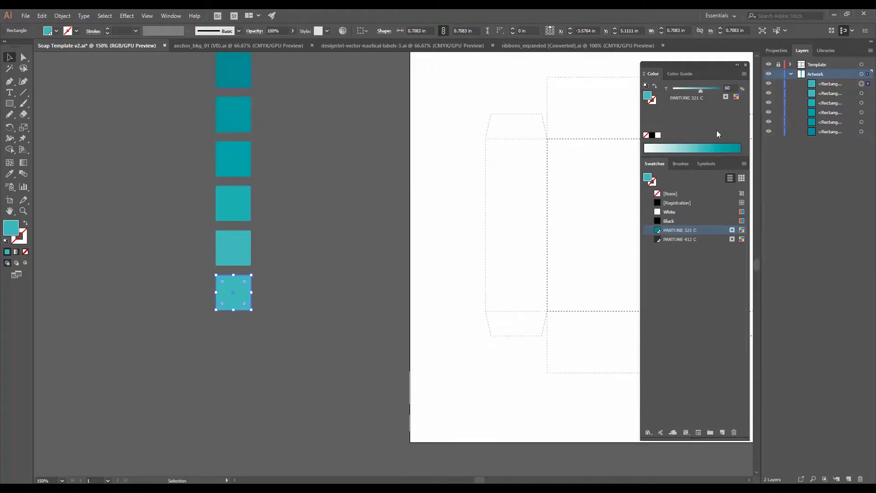
left_click(695, 88)
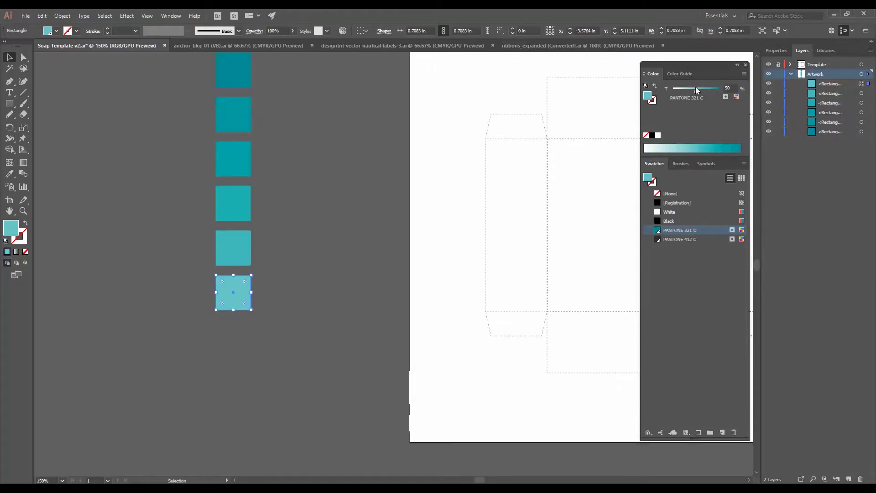
key("ctrl+d")
left_click(729, 88)
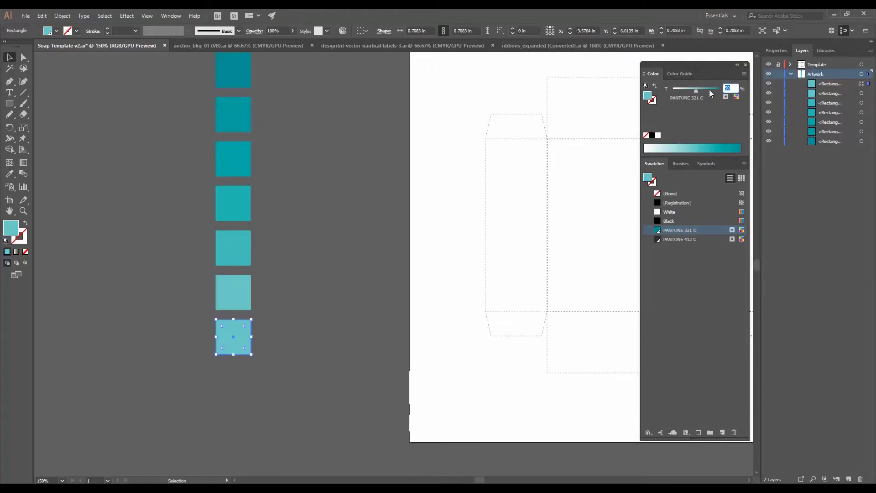
type("40")
key("Return")
- Continue the teal column with two further duplicates, tinted 30% and 20%
key("ctrl+d")
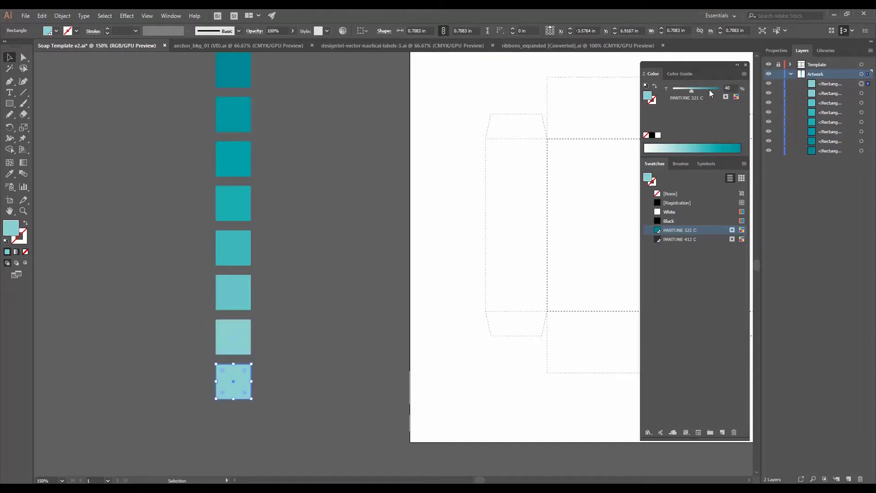
left_click(729, 88)
type("30")
key("Return")
key("ctrl+d")
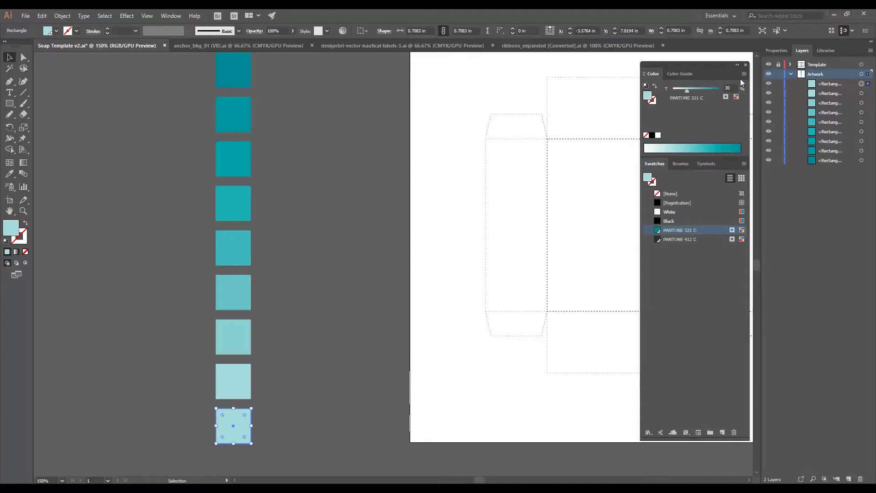
left_click(729, 87)
type("20")
key("Return")
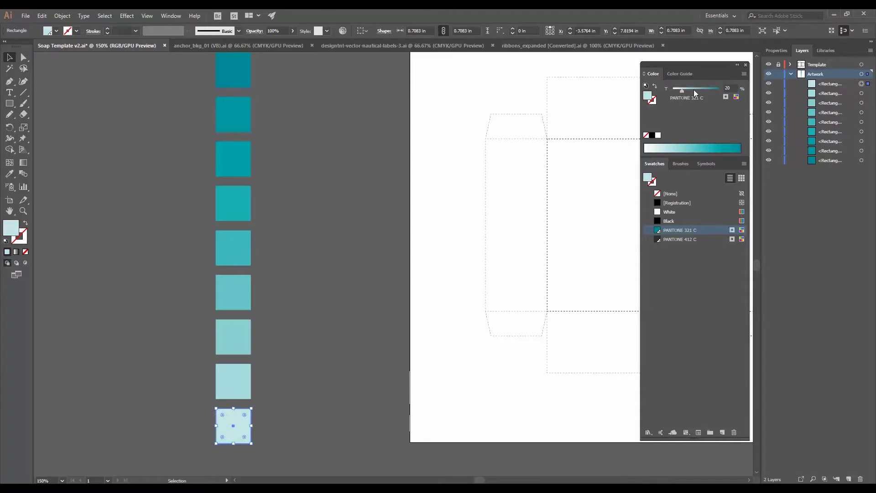
- Duplicate the 20% square once more, set its tint to 10%, and deselect the finished column
key("ctrl+d")
left_click(729, 88)
type("10")
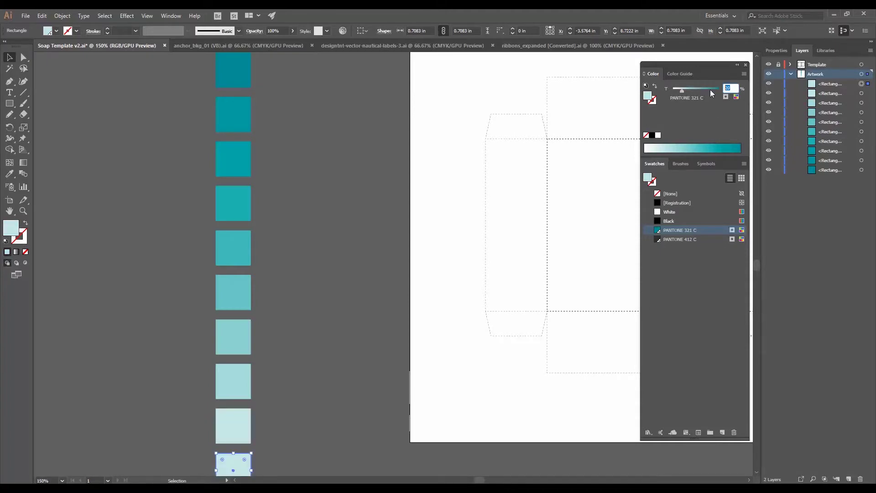
key("Return")
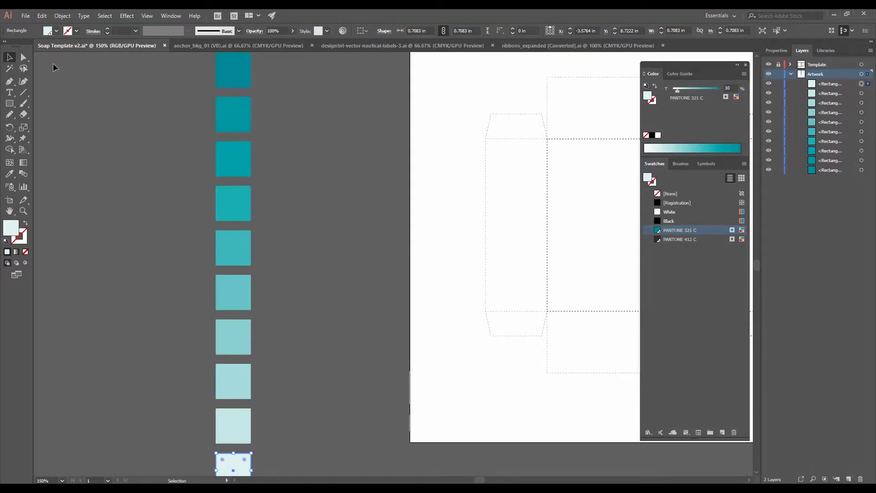
left_click(168, 191)
key("z")
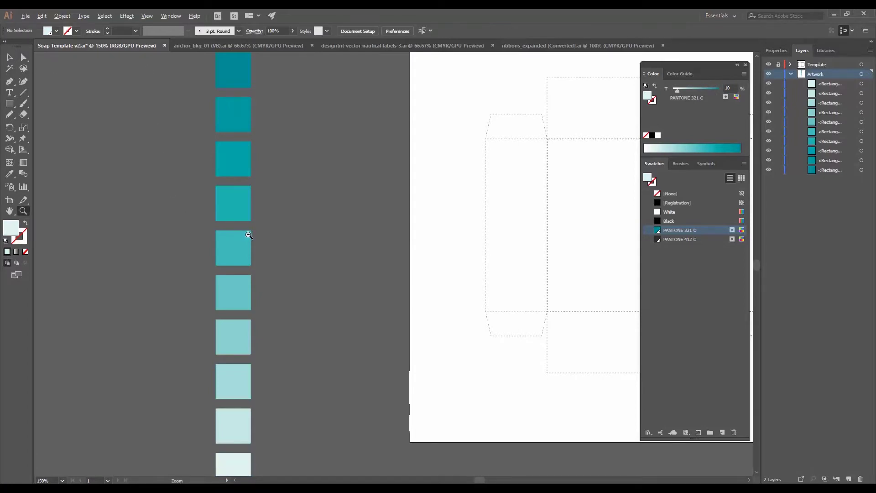
left_click(307, 254, "alt")
key("v")
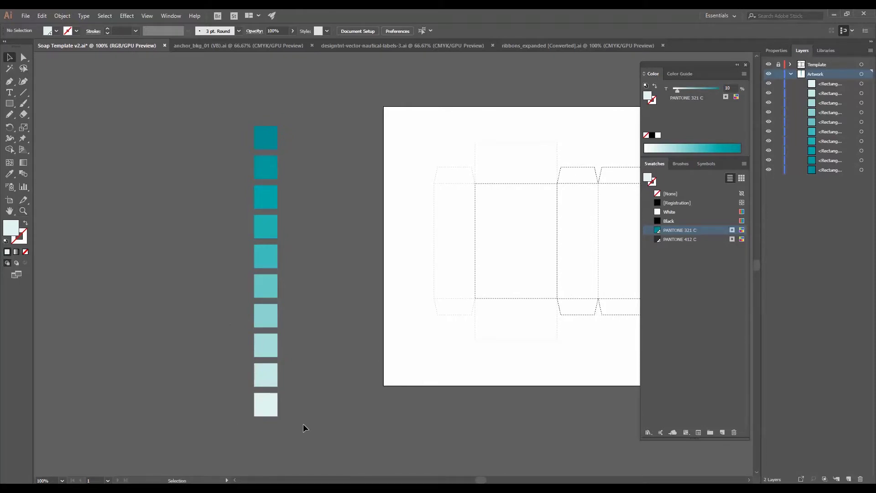
- Copy the whole column of teal squares beside itself and recolor the copies with PANTONE 412 C
key("ctrl+a")
left_click_drag(271, 141, 306, 146)
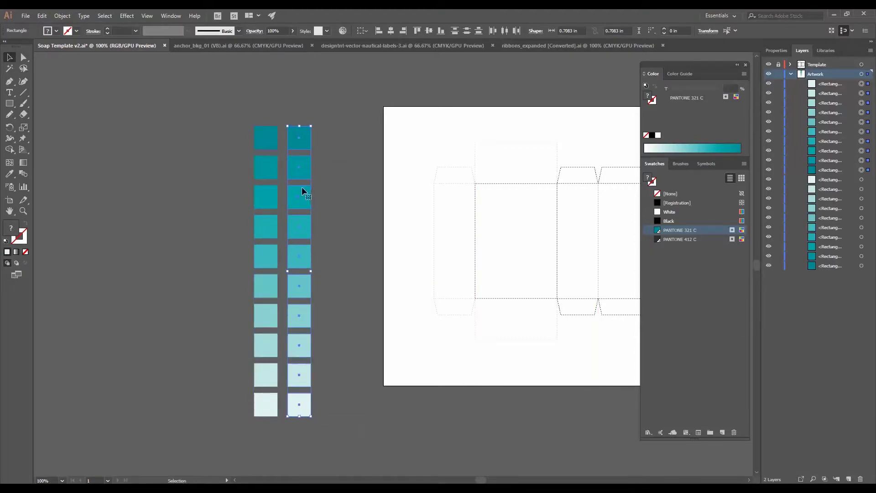
left_click(673, 239)
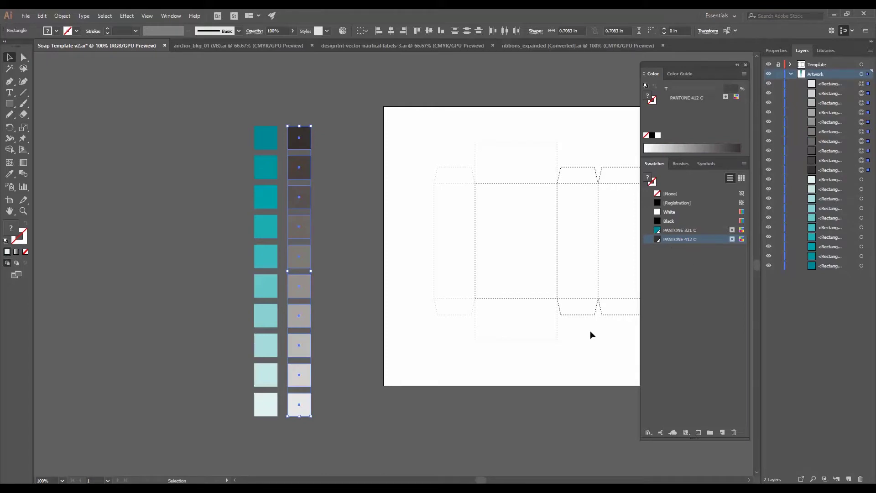
left_click(367, 180)
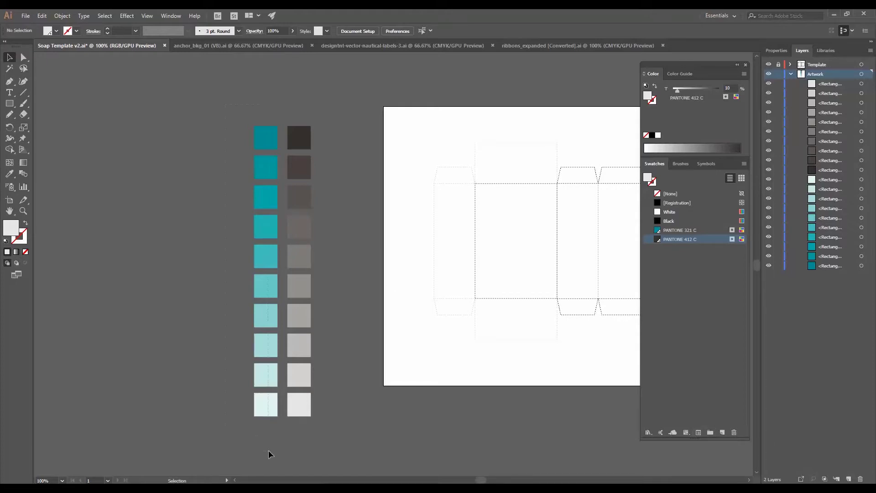
- Create a color group from the selected PANTONE 321 C squares, including swatches for tints
left_click_drag(268, 453, 267, 119)
left_click(744, 164)
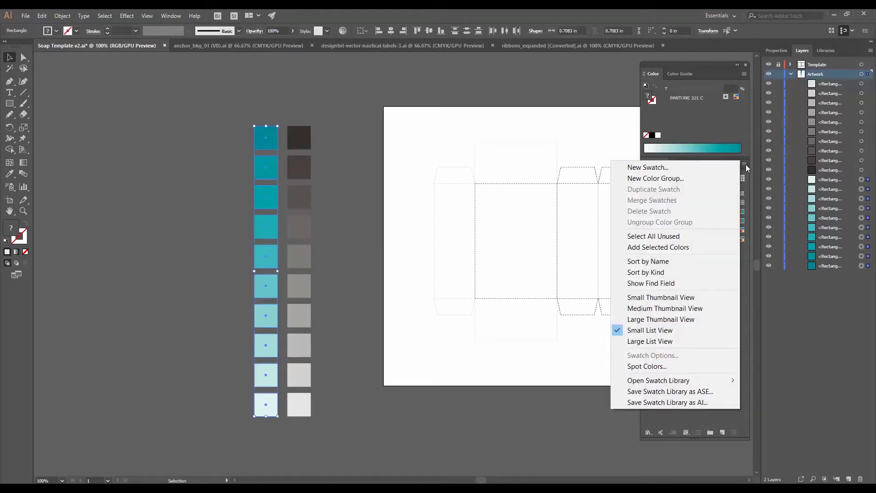
left_click(731, 178)
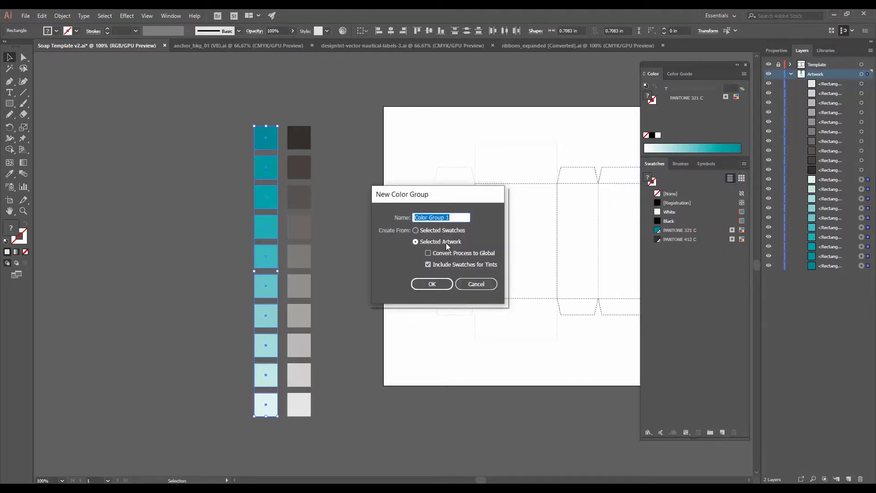
left_click(432, 284)
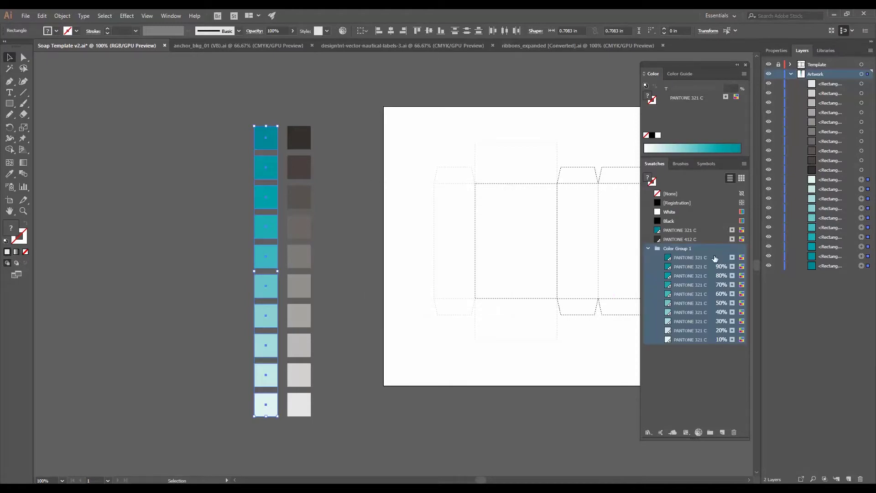
left_click(343, 365)
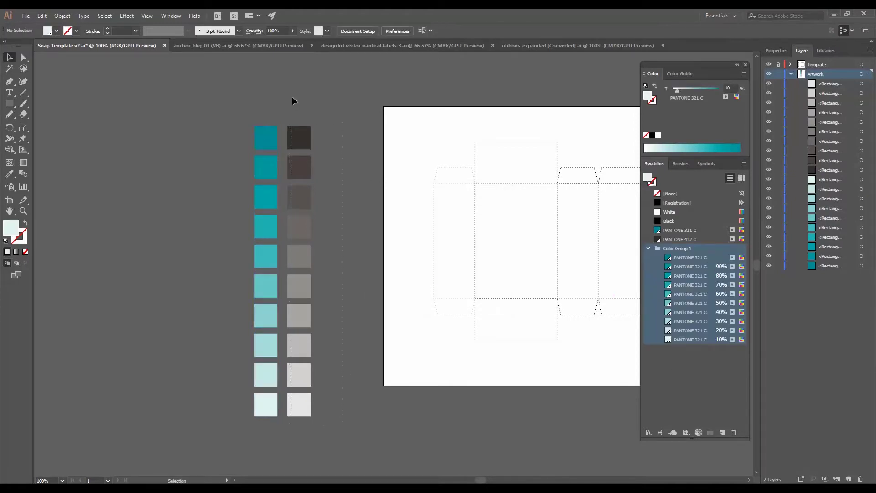
- Create a second color group with tints from the PANTONE 412 C squares and enlarge the swatch list to fit both groups
left_click_drag(291, 96, 296, 407)
left_click(744, 164)
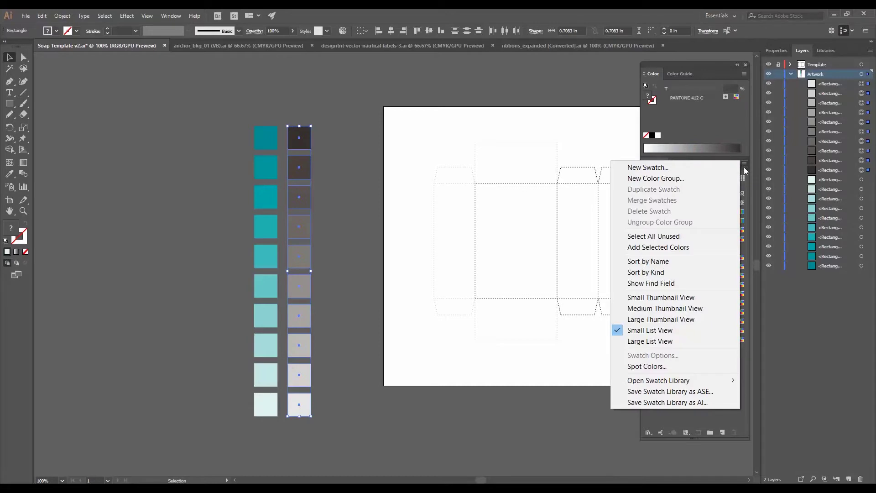
left_click(726, 178)
left_click(442, 283)
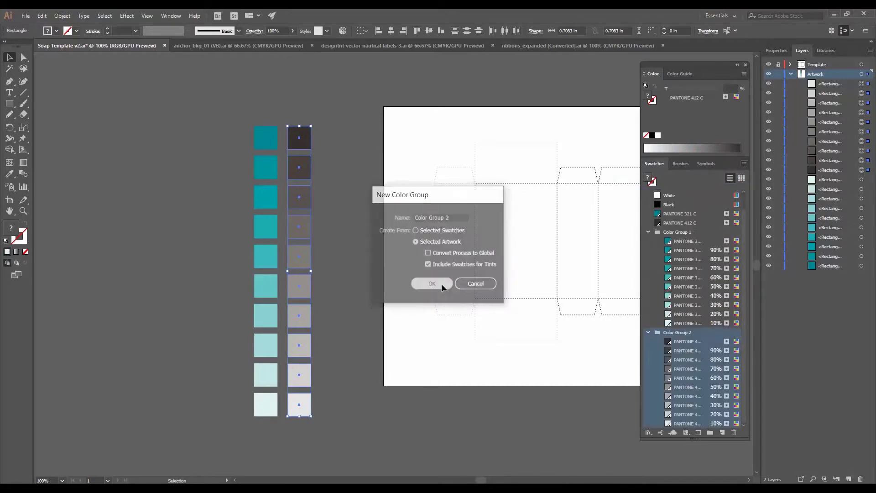
left_click(487, 420)
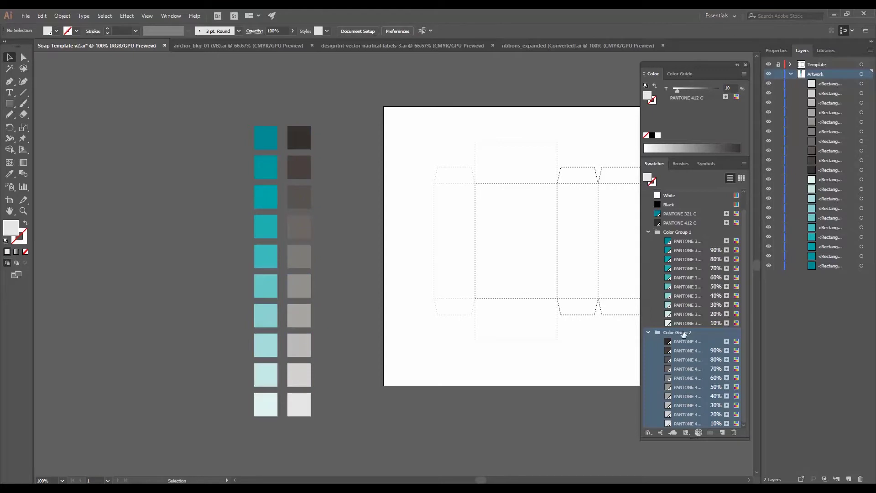
left_click_drag(691, 440, 694, 472)
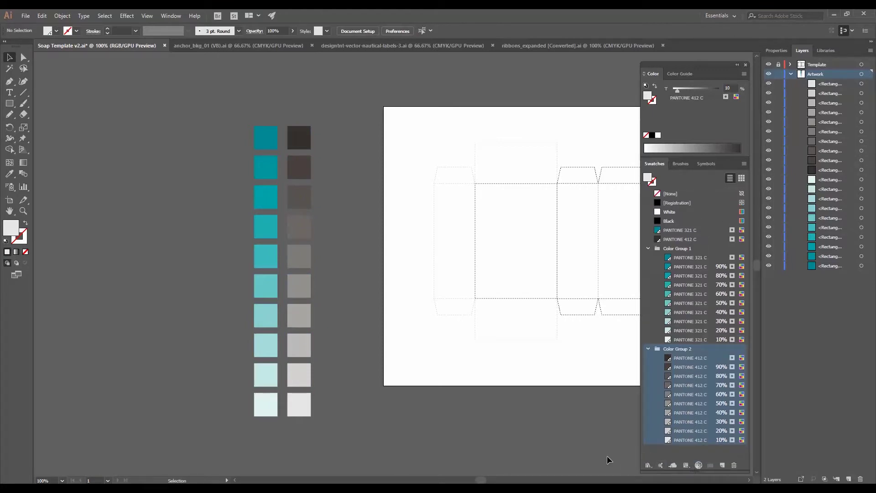
- Enter artboard editing and rename Artboard 1 as "Flat Artwork"
left_click_drag(539, 160, 310, 165)
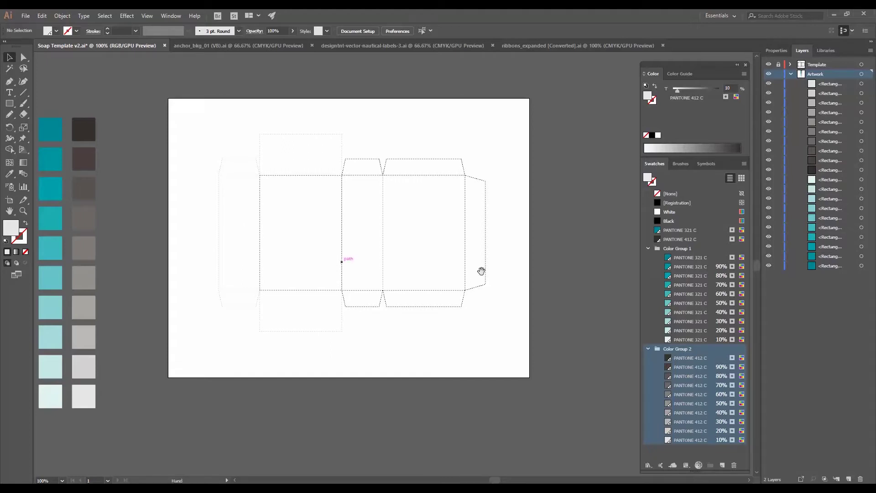
left_click_drag(556, 269, 427, 268)
left_click_drag(227, 199, 336, 200)
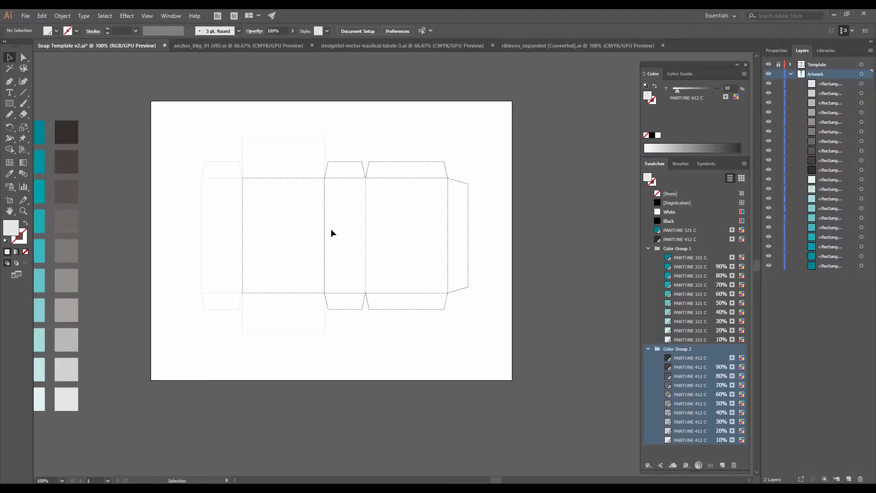
scroll(218, 183, "right", 4)
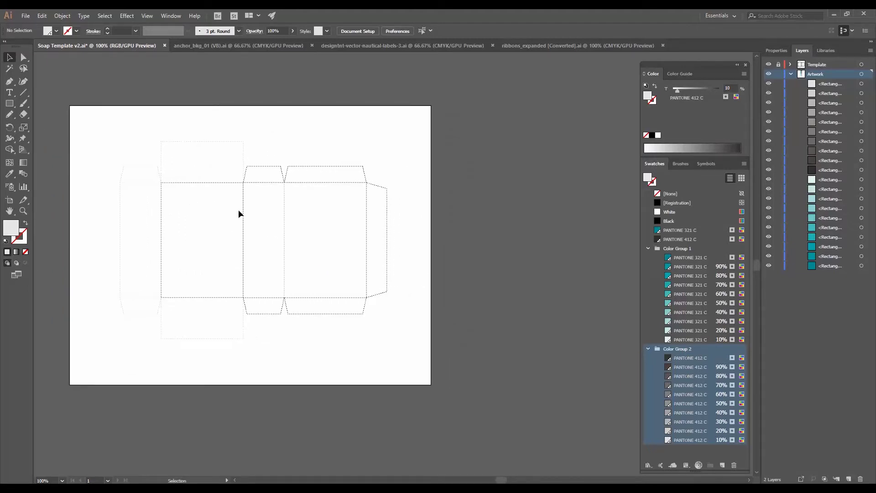
left_click(768, 51)
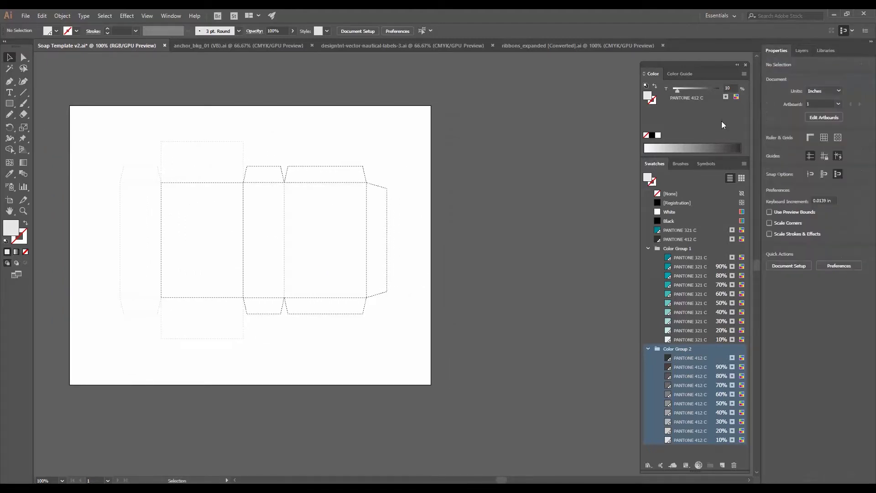
left_click(818, 117)
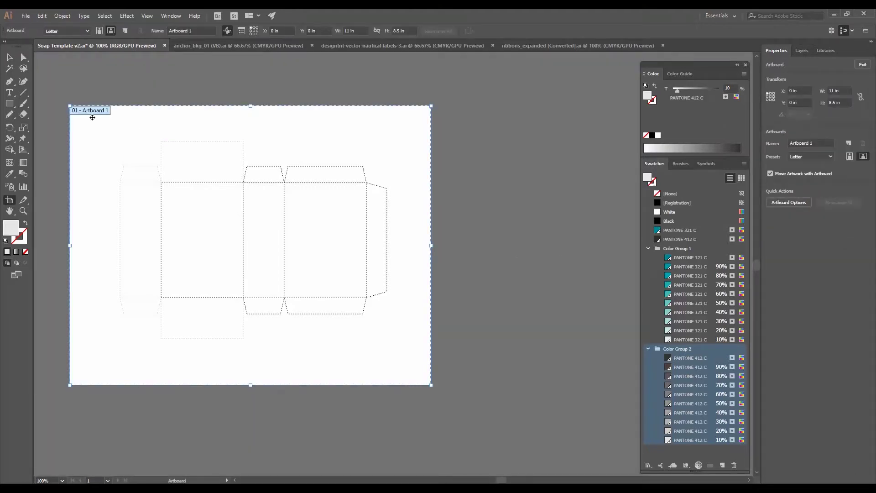
left_click_drag(812, 143, 773, 145)
type("Fla")
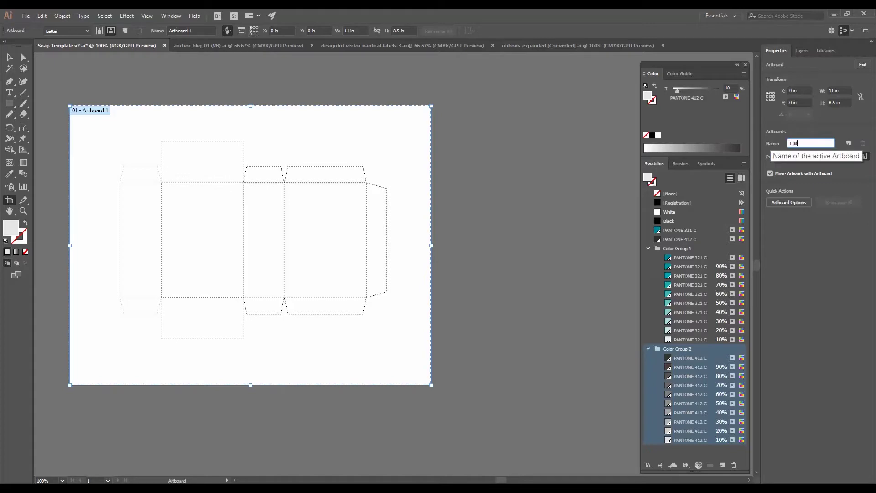
type("t Artwork")
key("Return")
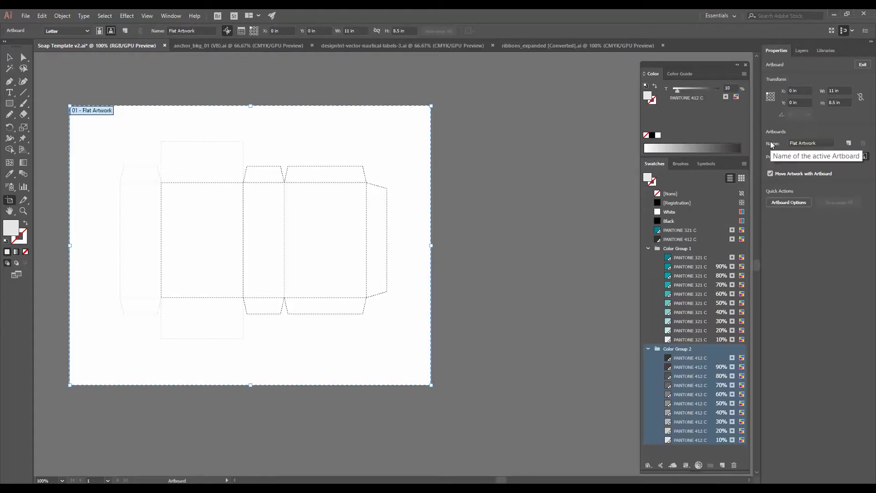
- Add a new artboard beside the Flat Artwork artboard and name it "Top"
left_click(849, 145)
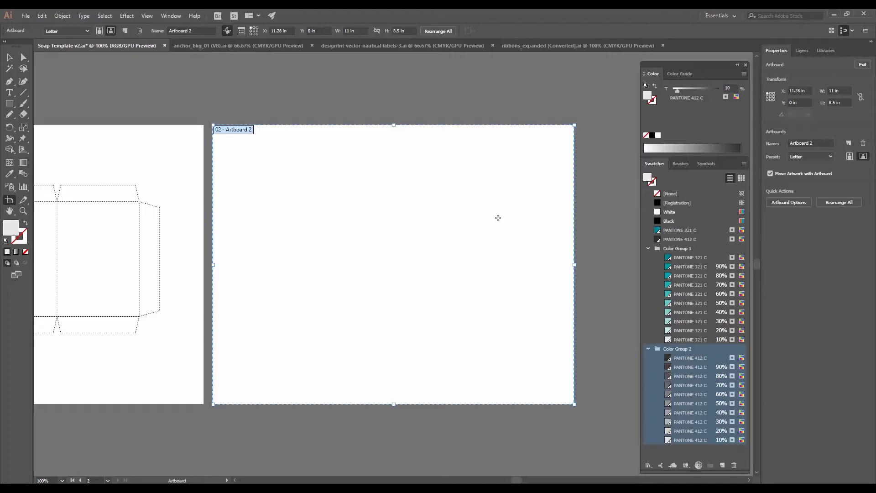
left_click(815, 142)
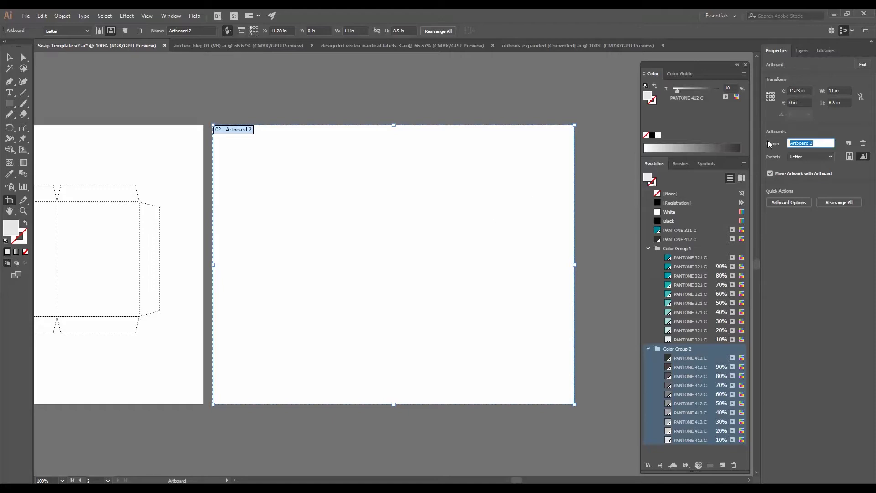
type("Top")
key("Return")
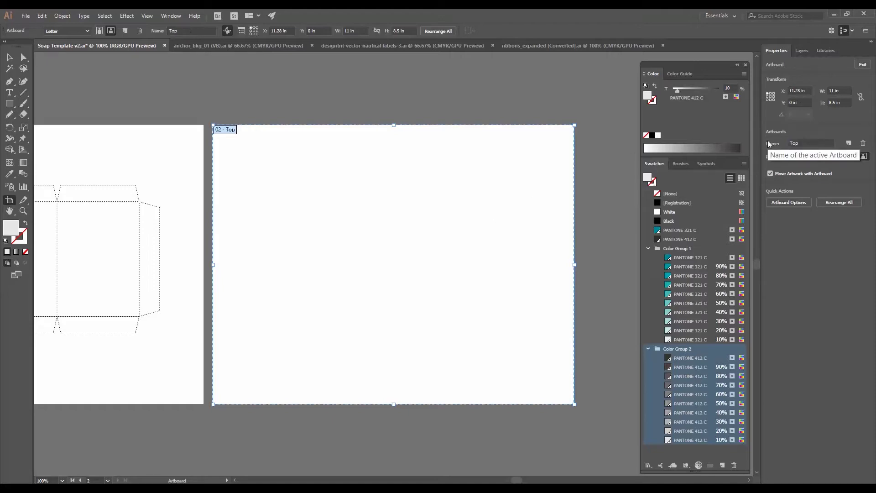
- Set the Top artboard's width to 3.5 in and its height to 2.5 in
left_click(840, 90)
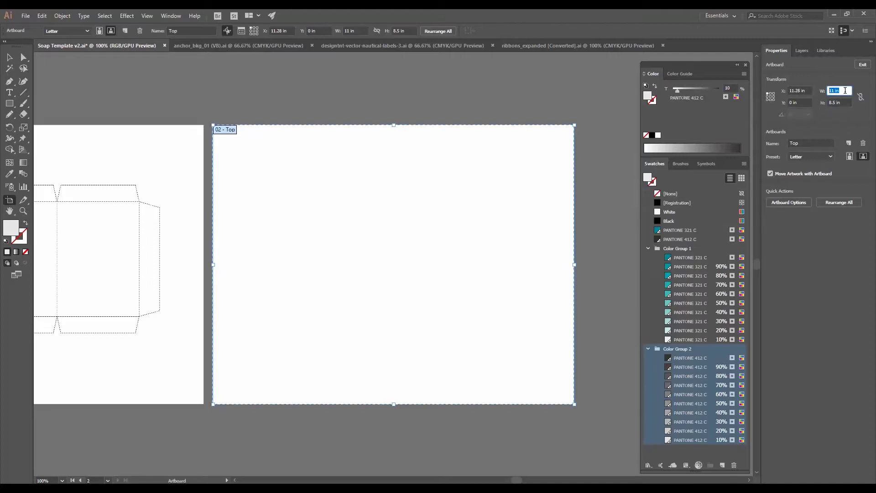
type("3.5")
key("Return")
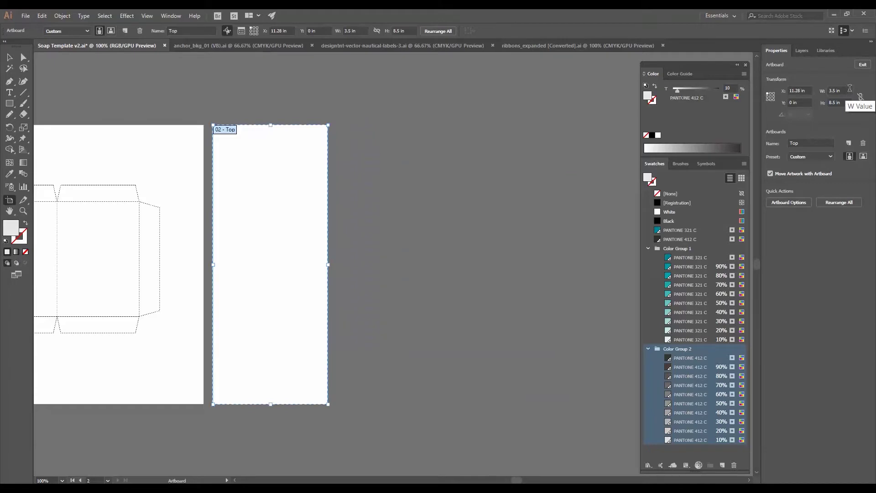
left_click(846, 101)
type("2.")
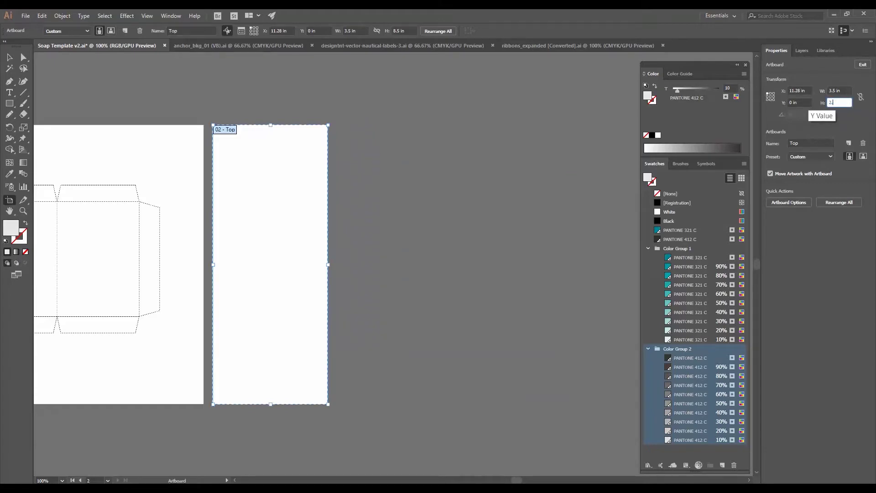
type("5")
key("Return")
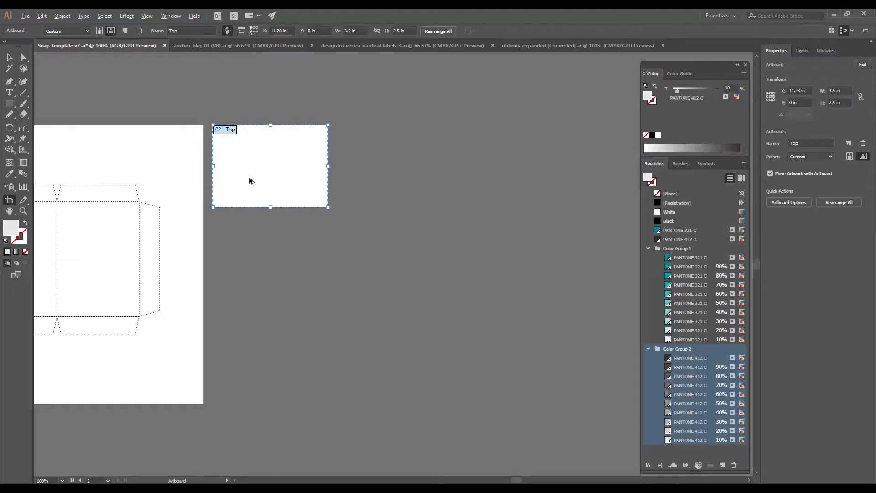
- Duplicate the Top artboard directly below itself and name the copy "Bottom"
left_click_drag(250, 180, 253, 269)
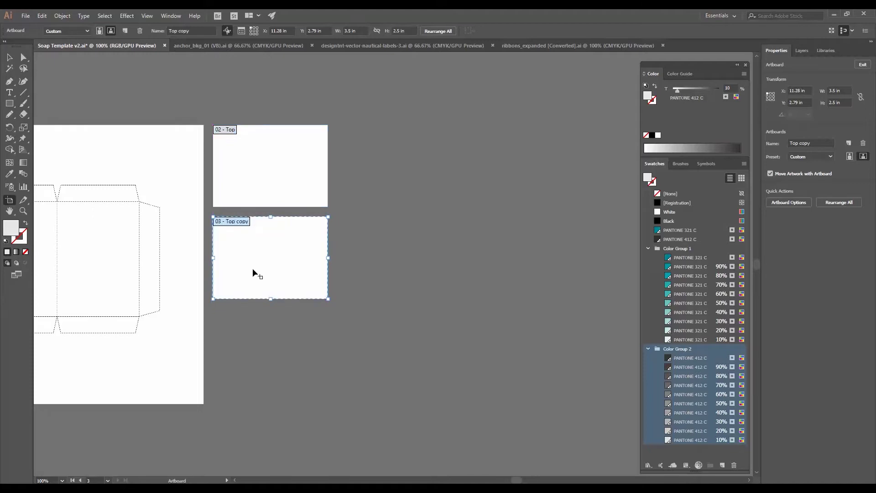
left_click(820, 143)
type("Bottom")
key("Return")
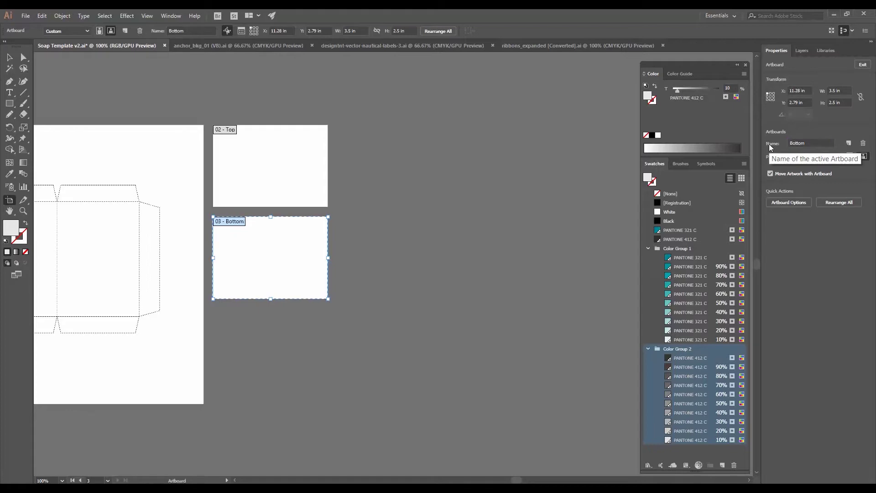
- Add a new artboard, align it in the row beside the Top artboard, and name it "Front"
left_click_drag(278, 294, 375, 310)
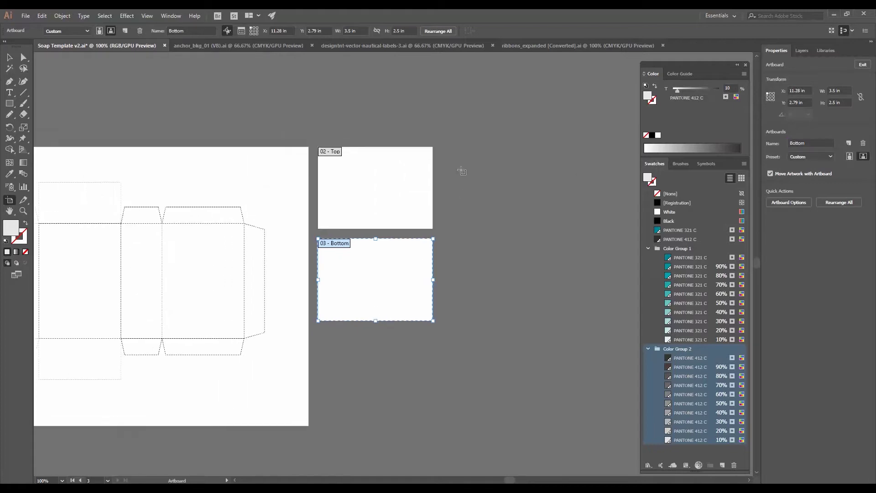
left_click(848, 143)
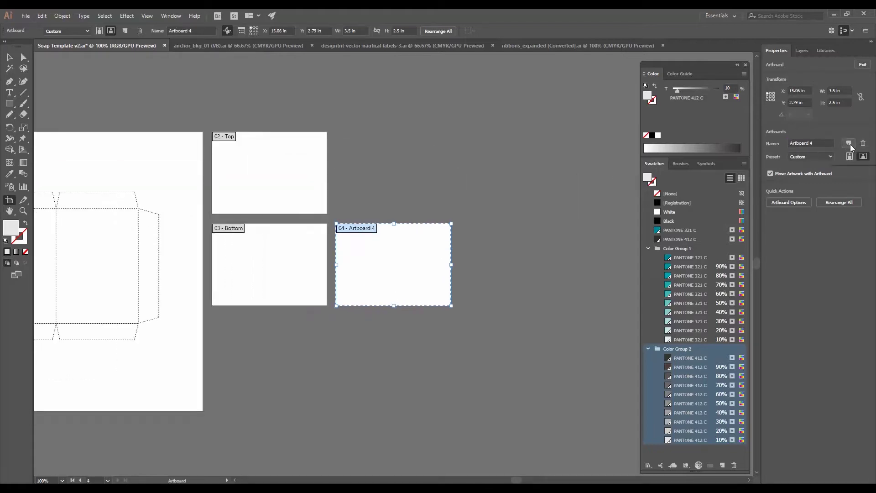
left_click_drag(411, 264, 410, 172)
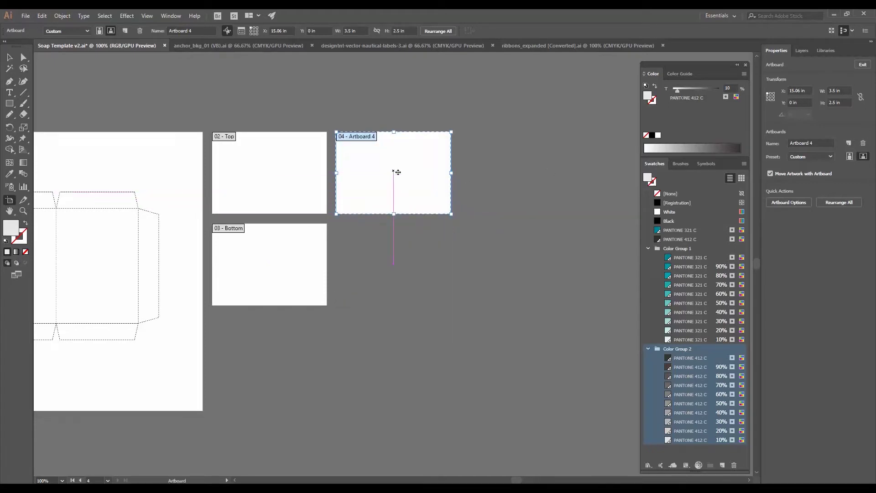
left_click(812, 143)
type("F")
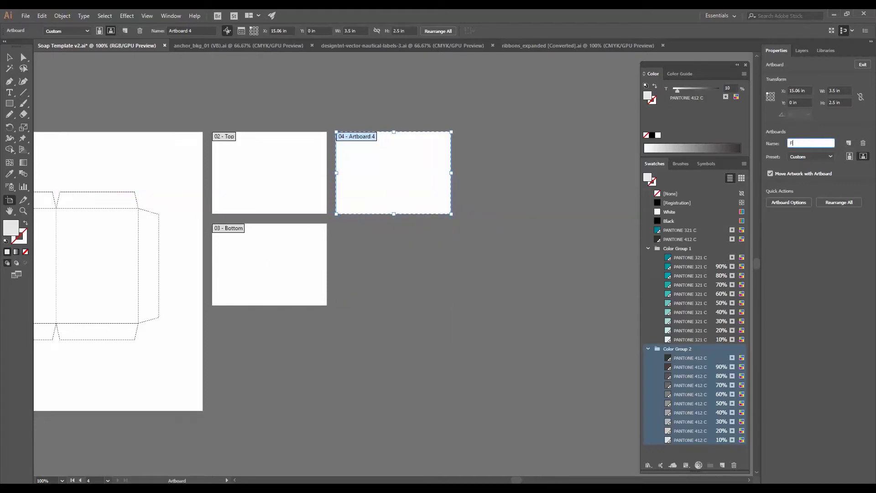
type("ront")
key("Return")
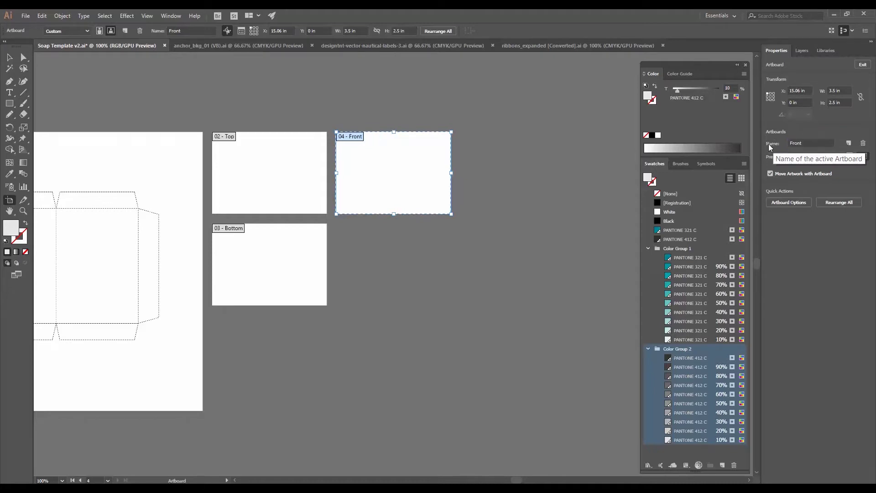
- Set the Front artboard's height to 1.25 in
left_click(844, 102)
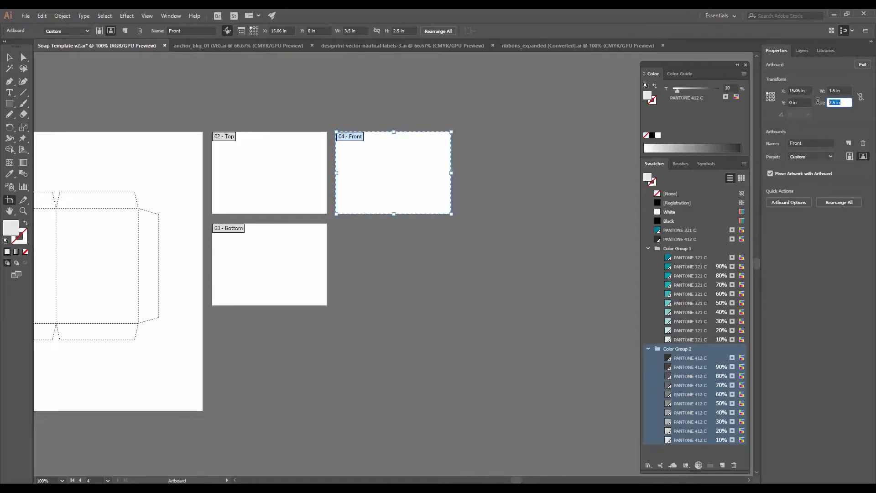
type("1.25")
key("Return")
- Duplicate the Front artboard directly below itself and name the copy "Back"
left_click_drag(416, 151, 415, 212)
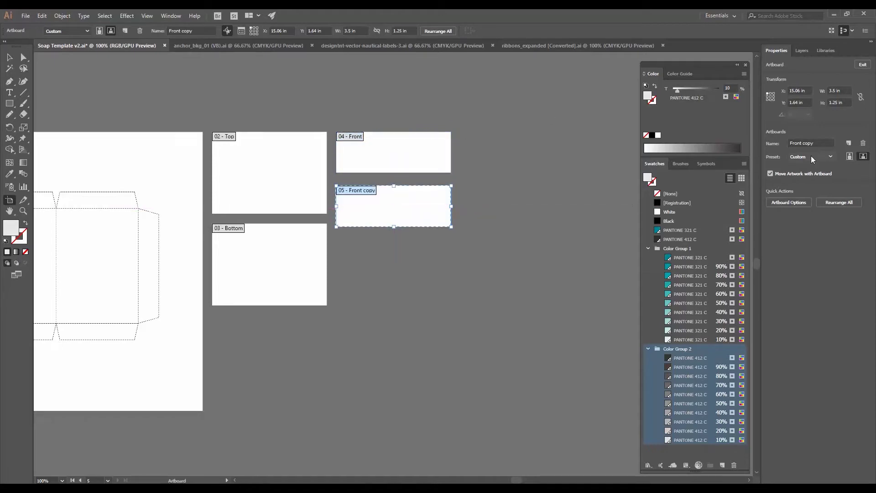
left_click(817, 142)
type("Back")
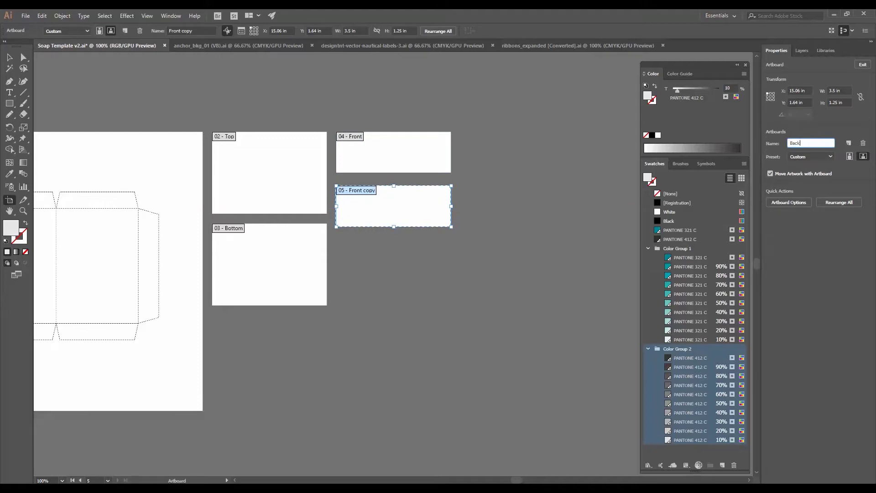
key("Return")
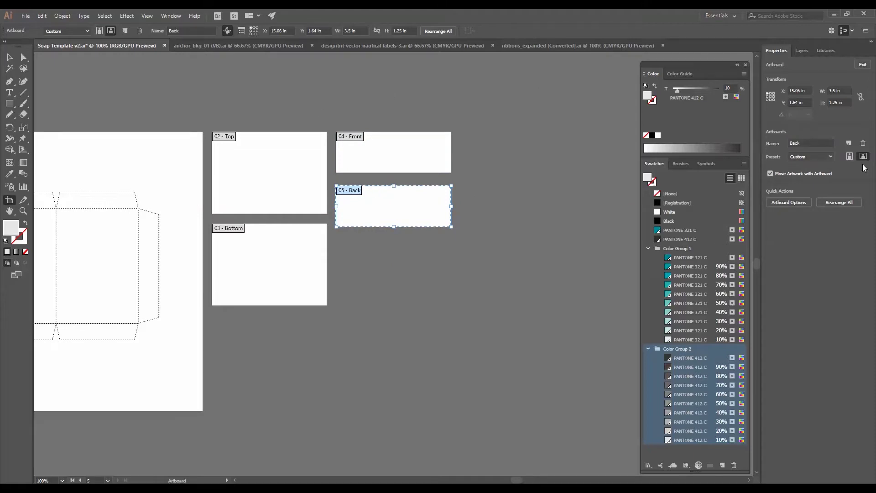
- Add another artboard and align it in the top row beside the Front artboard
left_click(847, 144)
left_click_drag(426, 260, 418, 209)
key("space")
left_click_drag(188, 331, 268, 321)
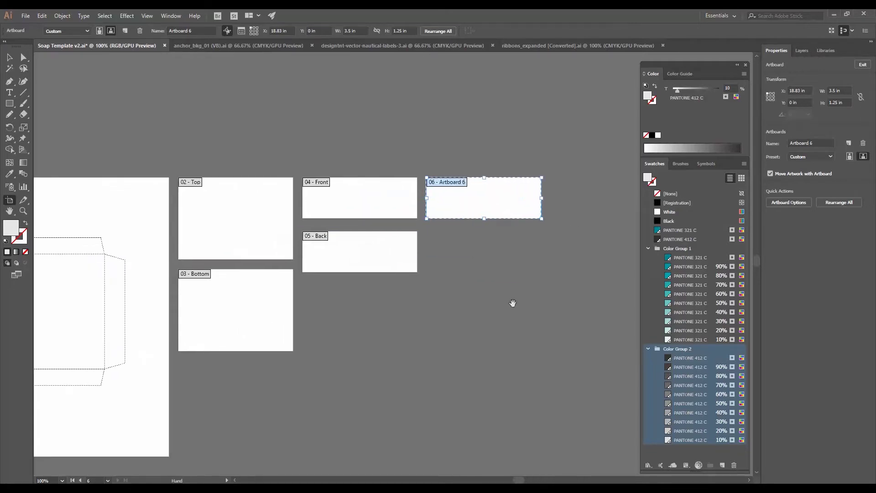
- Set the new artboard's width to 2.5 in and name it "Left"
left_click(843, 90)
type("2.5")
key("Return")
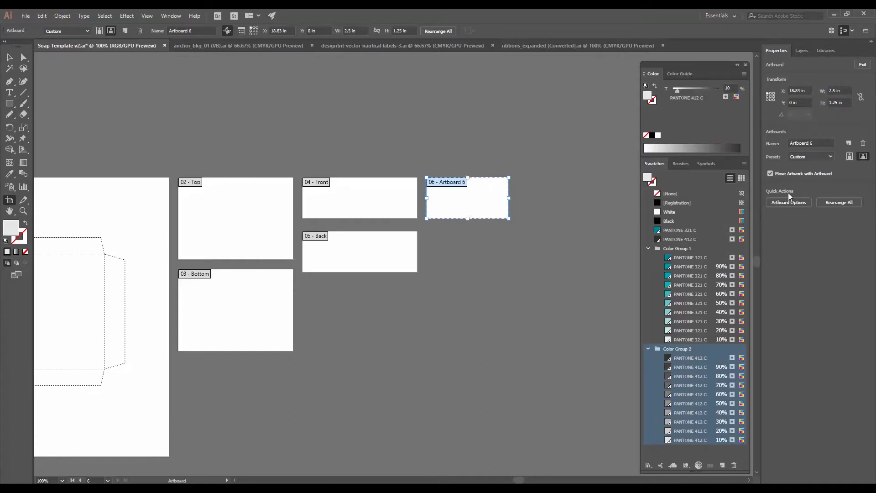
left_click(824, 144)
type("Left")
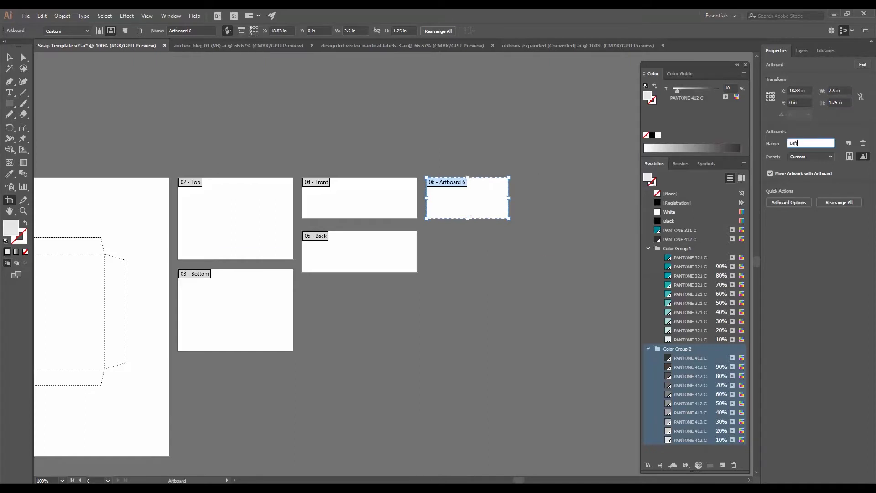
key("Return")
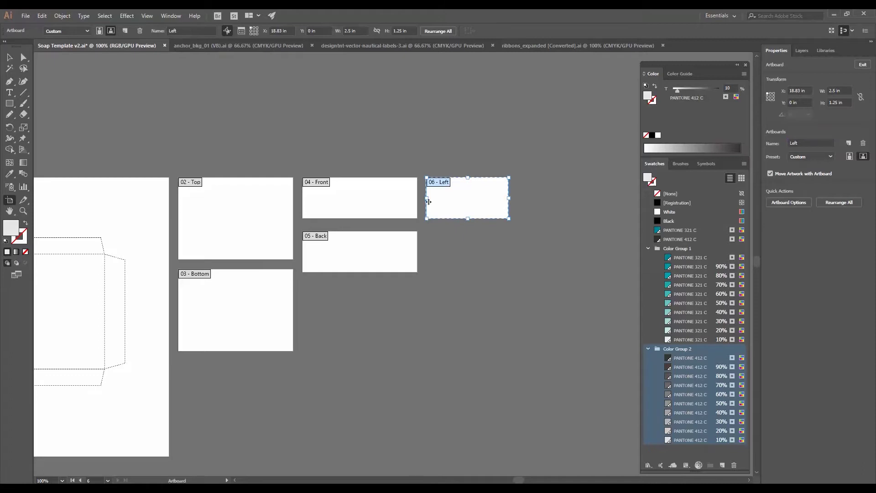
- Duplicate the Left artboard directly below itself, name the copy "Right", and leave artboard editing
left_click_drag(440, 207, 435, 262)
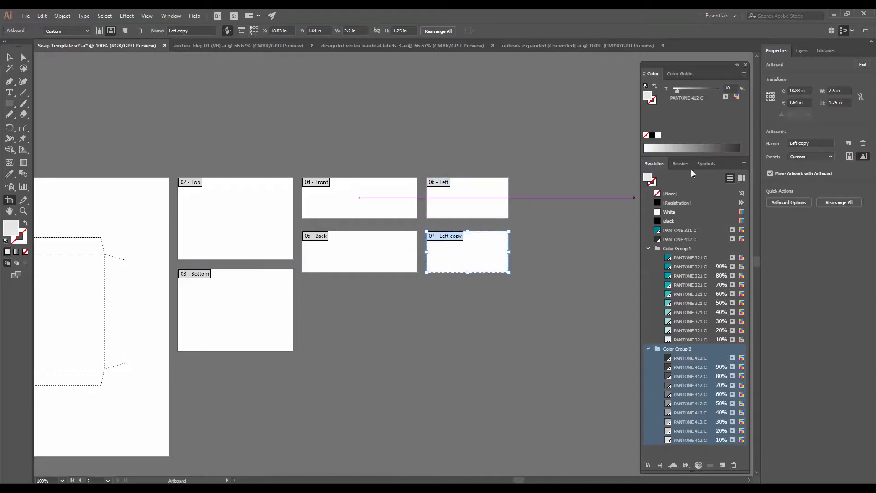
left_click(814, 143)
key("ctrl+a")
type("Right")
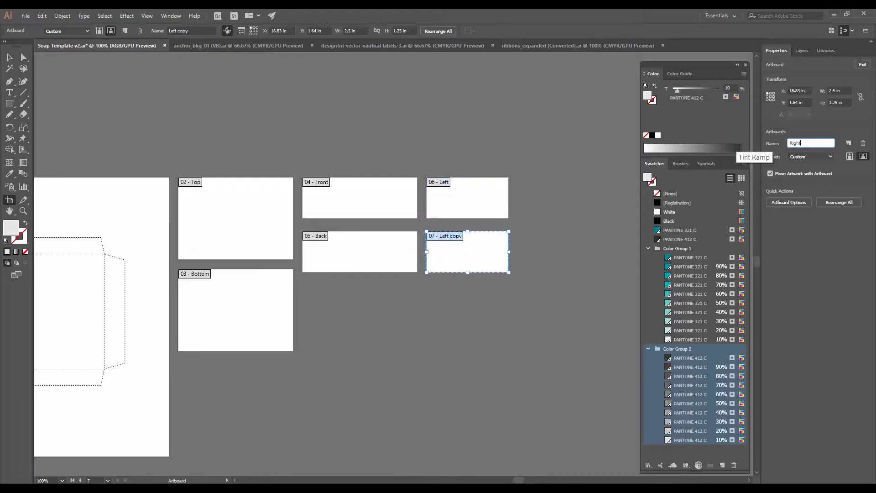
key("Return")
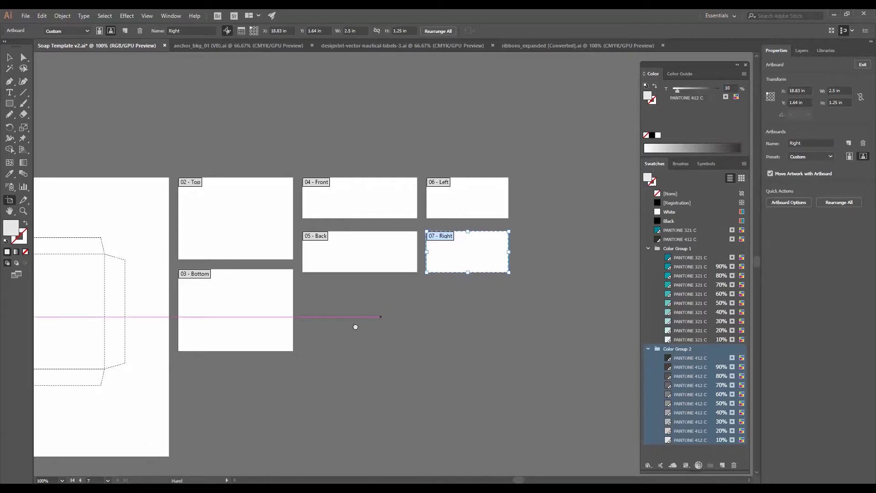
left_click_drag(347, 326, 465, 293)
left_click(9, 57)
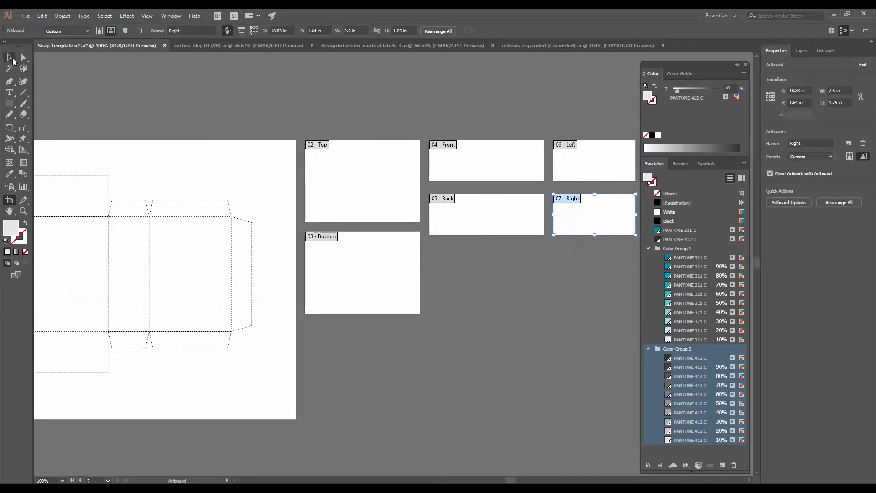
- Look over the flat box template, the panel artboards beside it, and the tint squares
left_click_drag(409, 348, 561, 311)
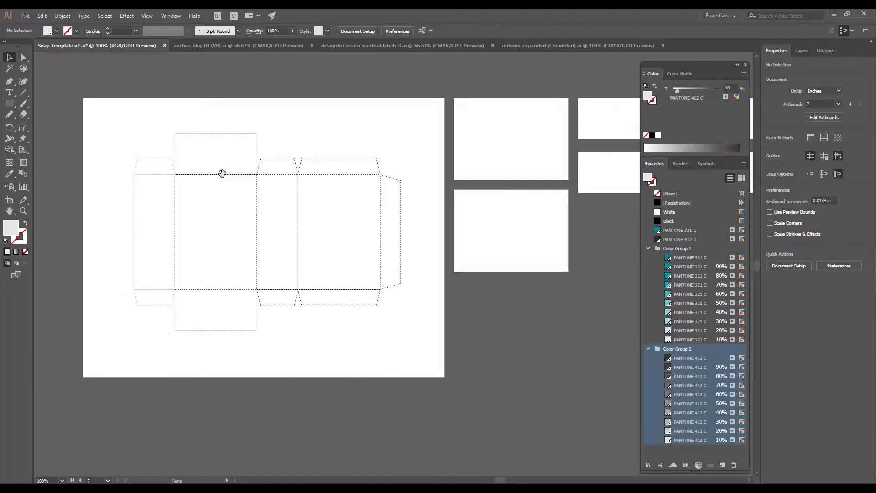
left_click_drag(322, 307, 130, 324)
left_click_drag(264, 266, 238, 273)
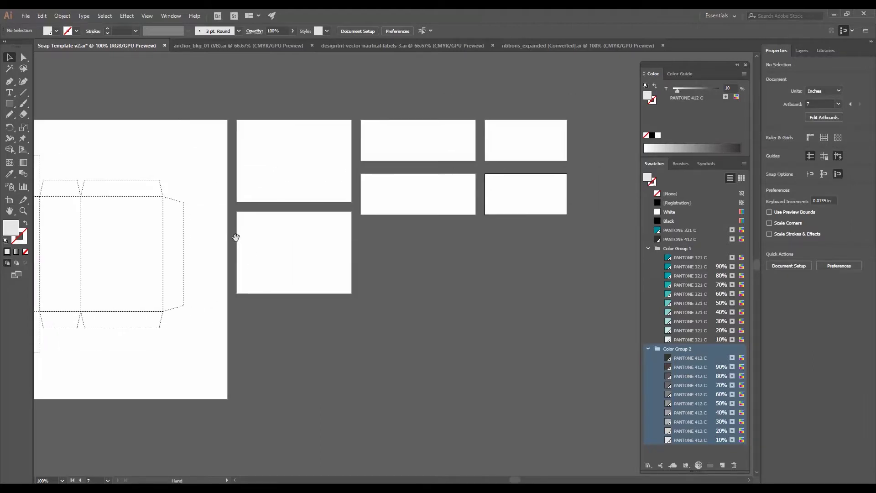
left_click_drag(305, 219, 494, 232)
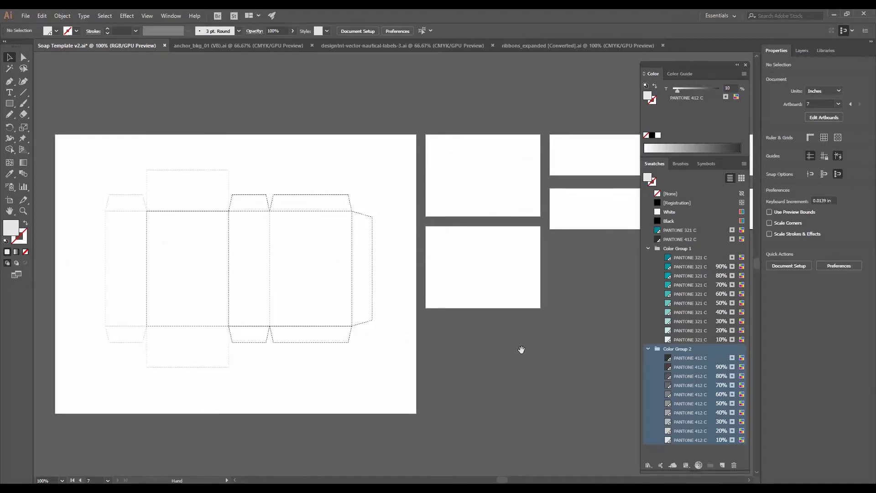
left_click_drag(424, 346, 385, 345)
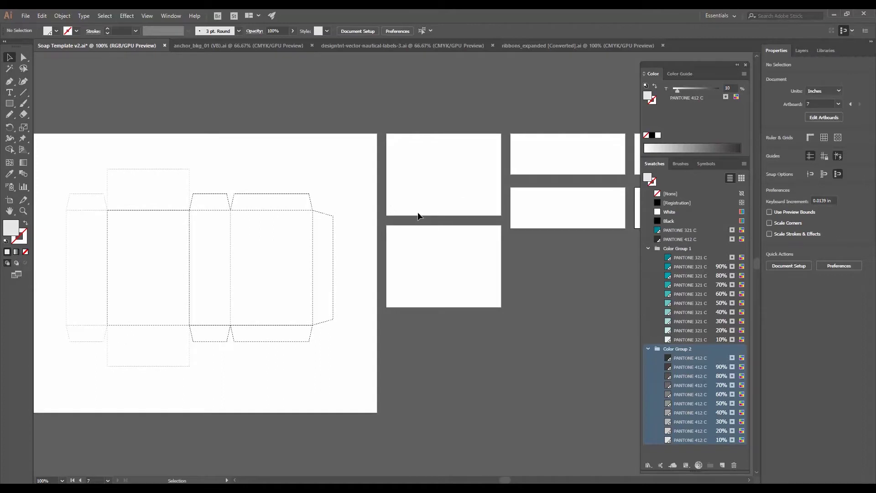
left_click_drag(346, 253, 470, 221)
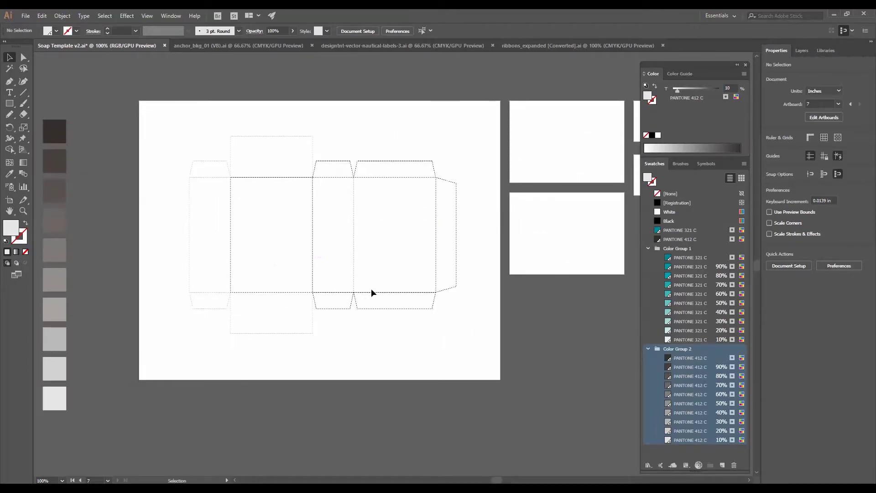
left_click_drag(463, 283, 386, 266)
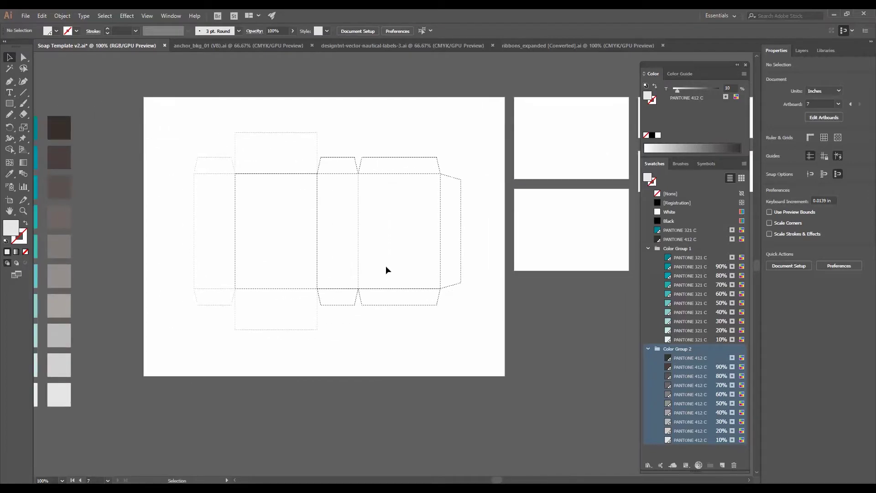
scroll(386, 270, "right", 2)
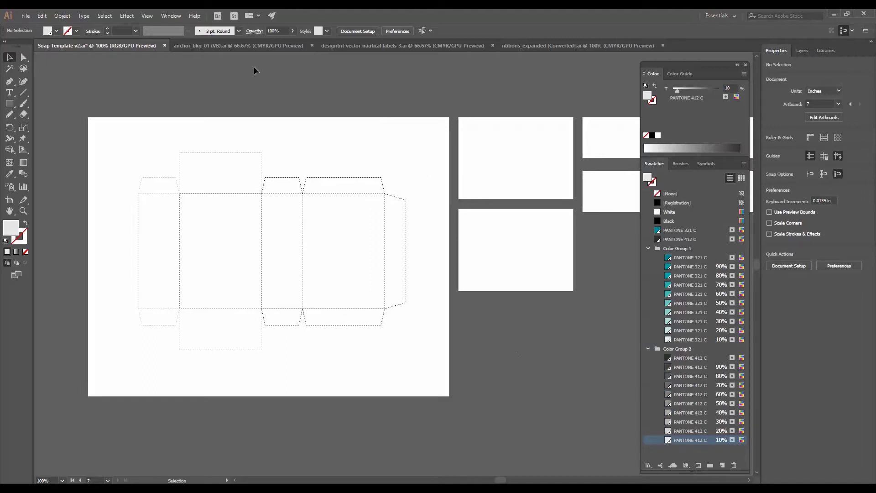
- View the anchor_bkg_01 (VB).ai artwork and the designtnt-vector-nautical-labels-3.ai artwork in their open documents
left_click(228, 42)
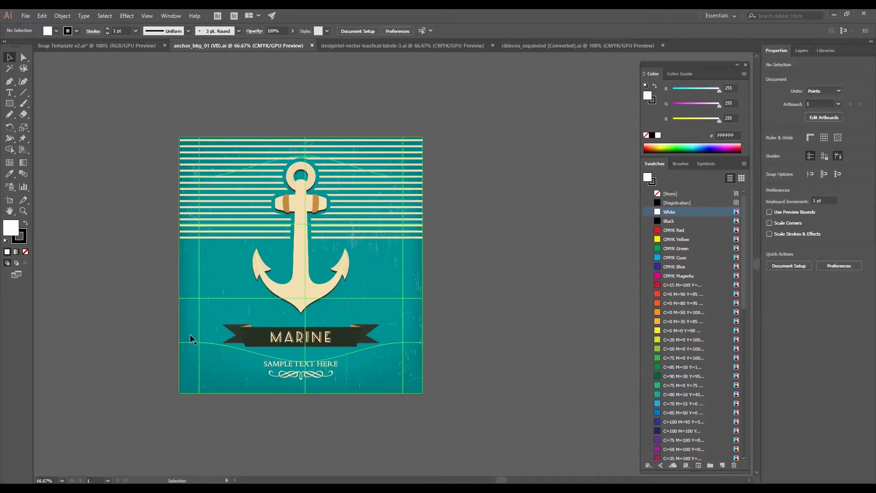
left_click(384, 47)
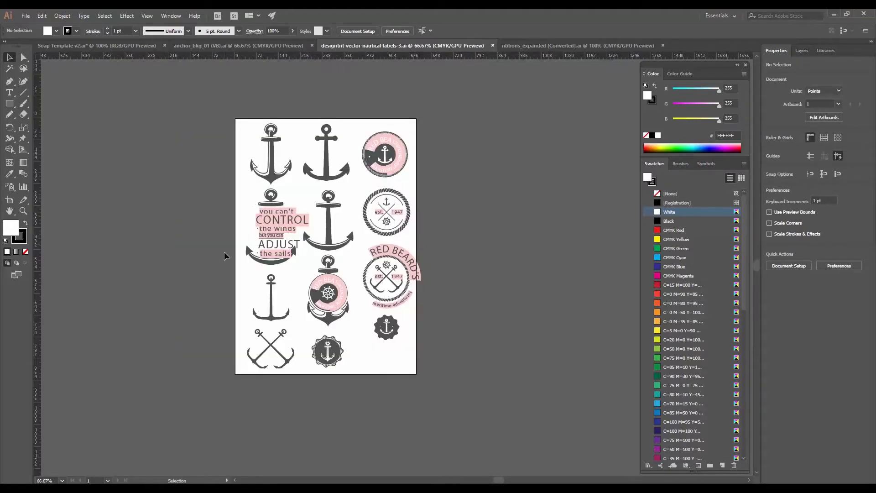
- View the ribbons_expanded [Converted].ai, nautical labels and anchor background artwork, and return to Soap Template v2.ai
left_click(532, 46)
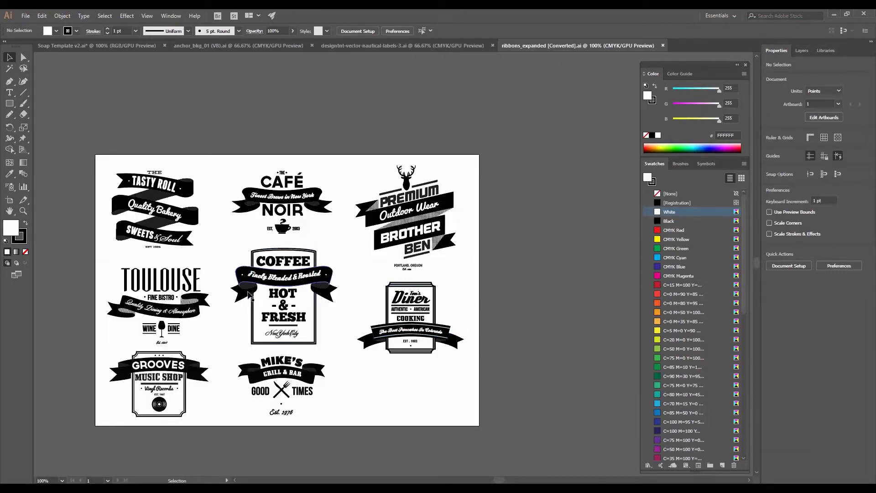
left_click(397, 46)
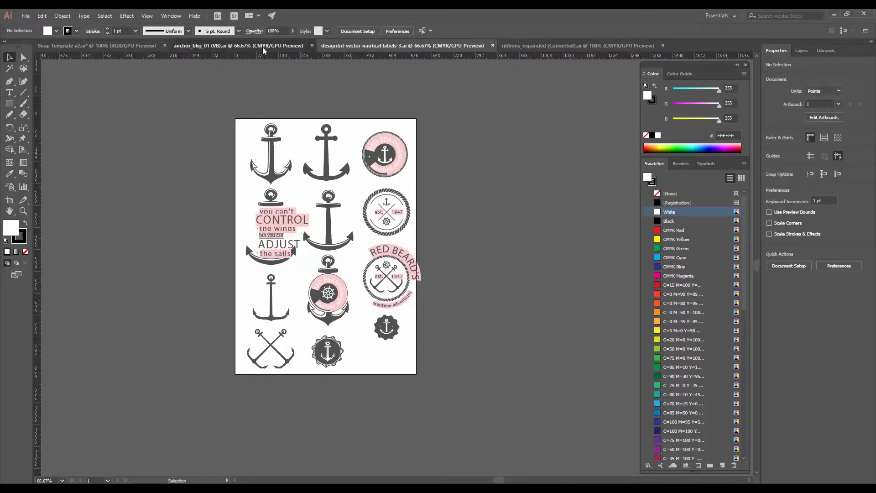
left_click(262, 48)
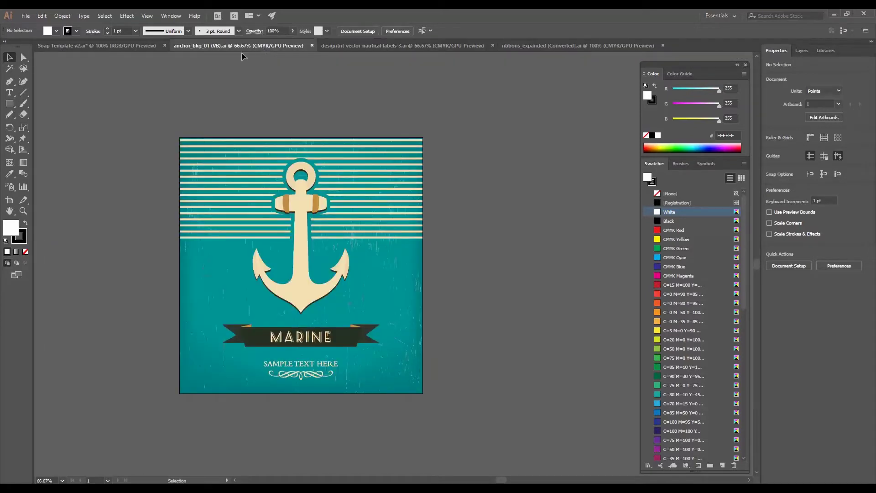
left_click(116, 47)
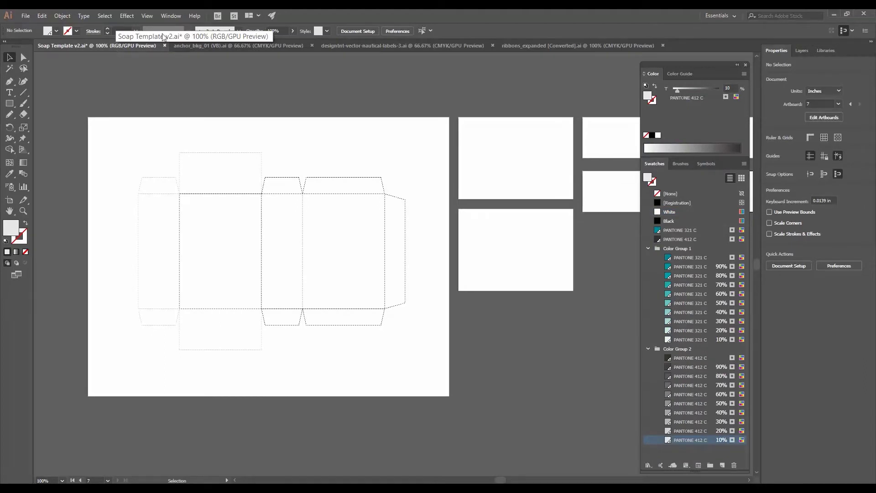
left_click(265, 44)
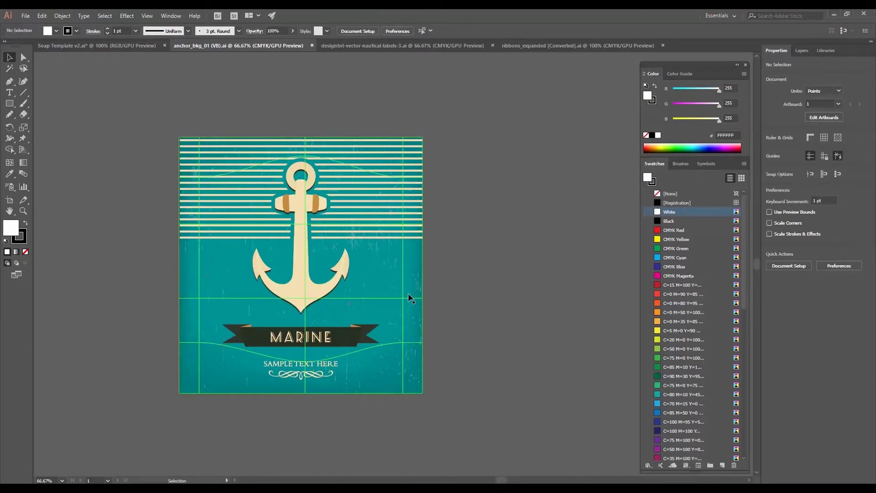
left_click(124, 46)
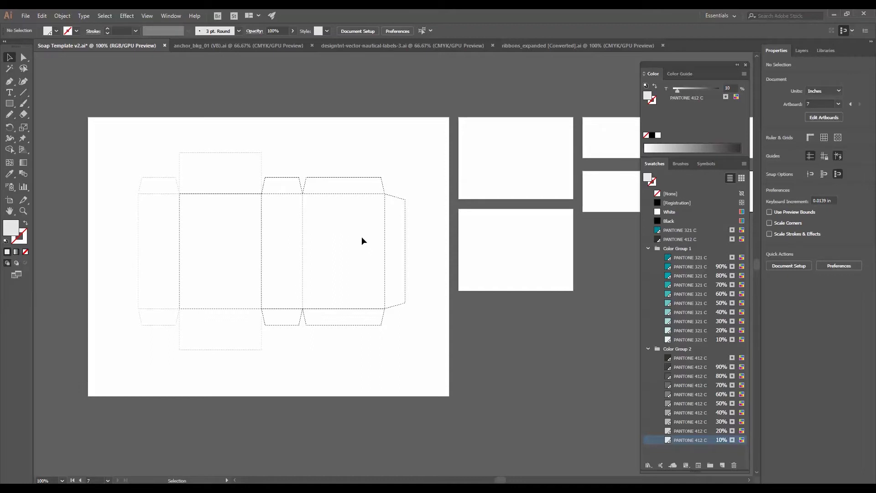
- Draw a 3.5 by 2.5 in rectangle covering the upper large panel artboard directly beside the box template
left_click_drag(484, 244, 340, 244)
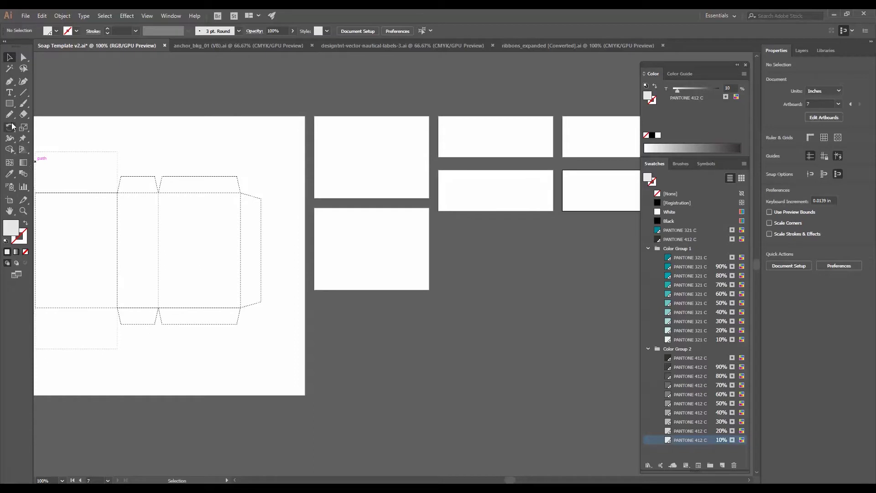
left_click(9, 105)
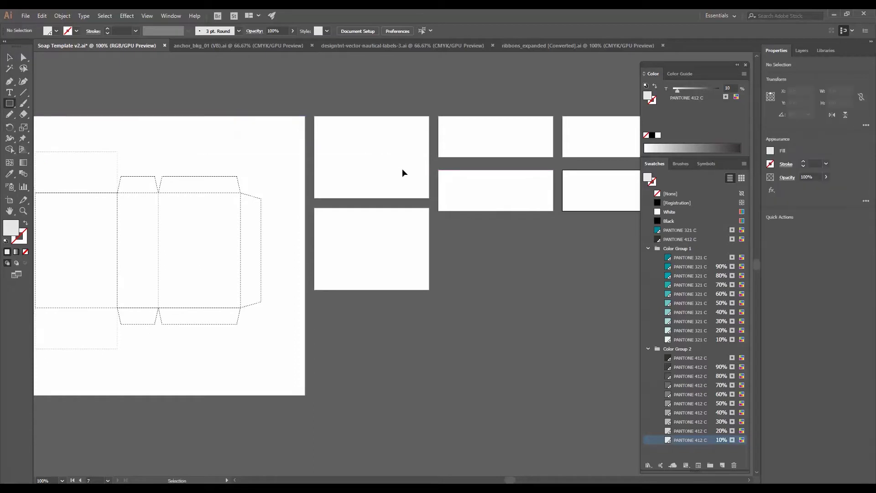
key("ctrl+equal")
key("ctrl+equal")
scroll(291, 177, "up", 4)
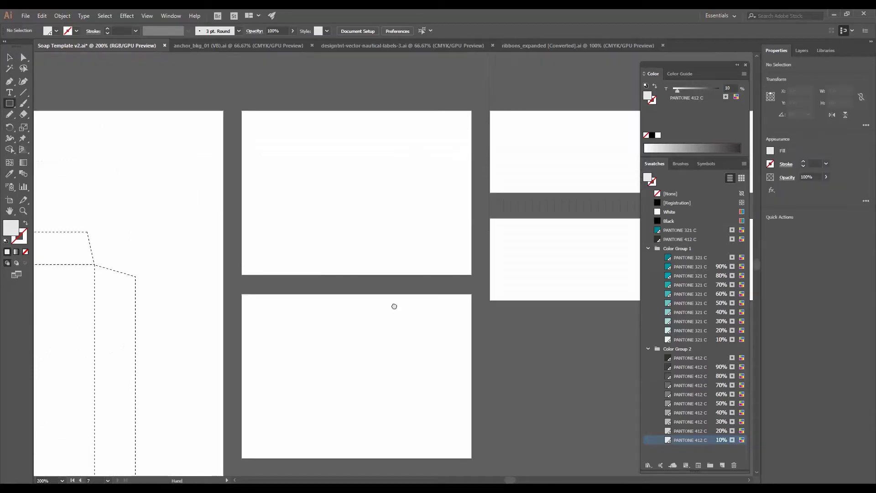
mouse_move(239, 142)
left_mouse_down()
mouse_move(463, 293)
mouse_move(468, 307)
left_mouse_up()
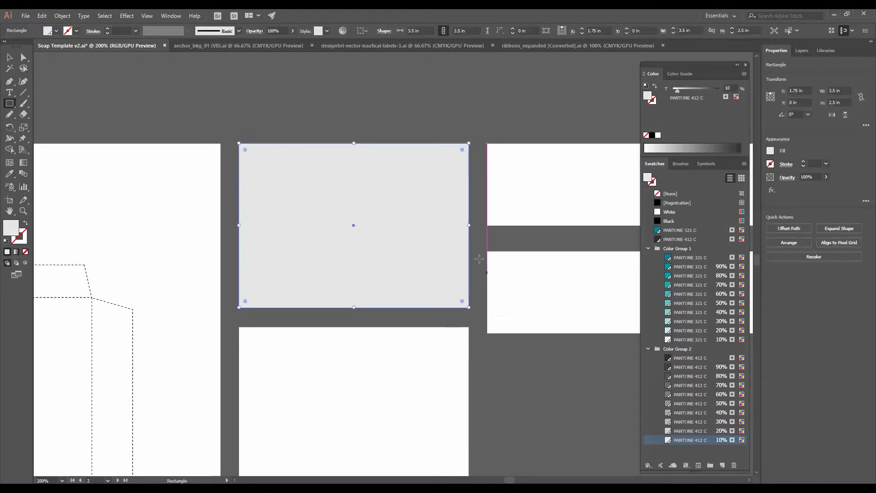
- Fill the panel rectangle with PANTONE 321 C at a 100% tint
left_click(691, 258)
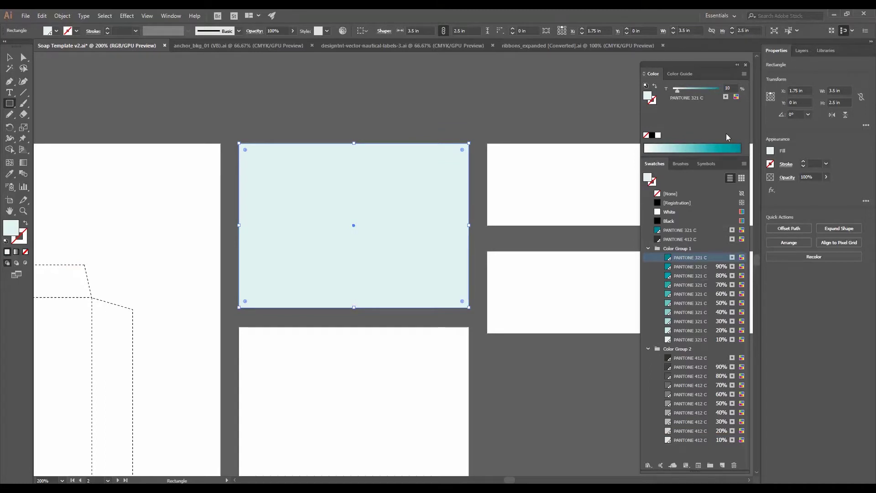
double_click(729, 88)
type("100")
key("Return")
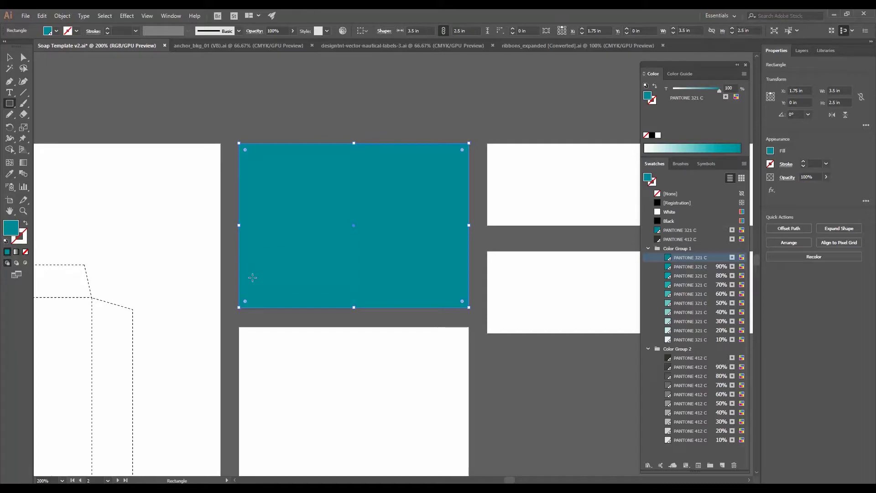
- Add gradient mesh lines to the teal rectangle so they cross at four interior points near its corners
left_click(9, 166)
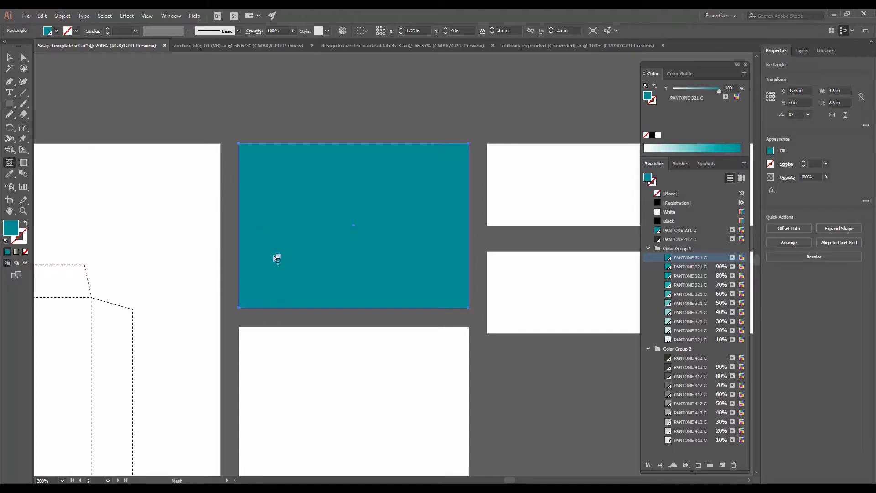
left_click(289, 267)
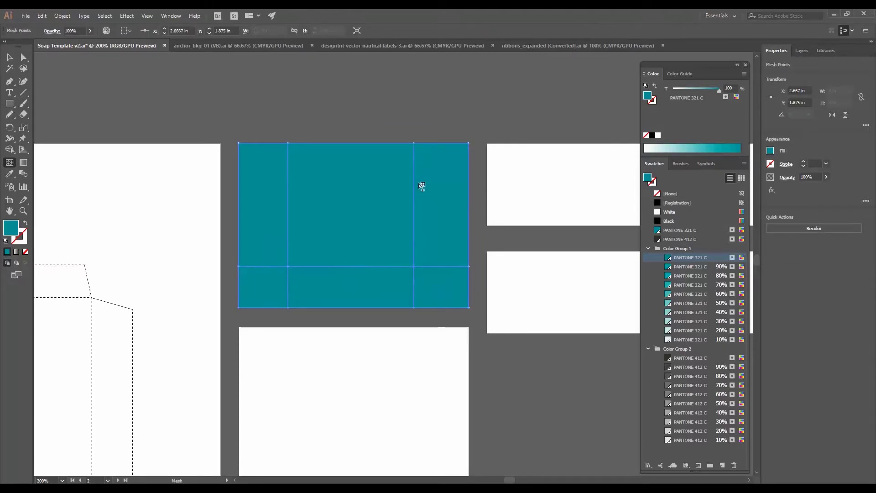
left_click(415, 175)
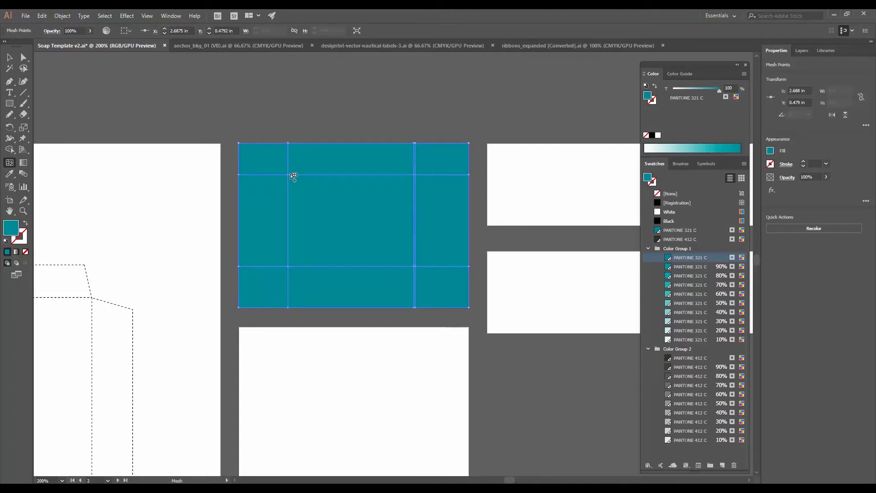
key("ctrl+z")
left_click(415, 176)
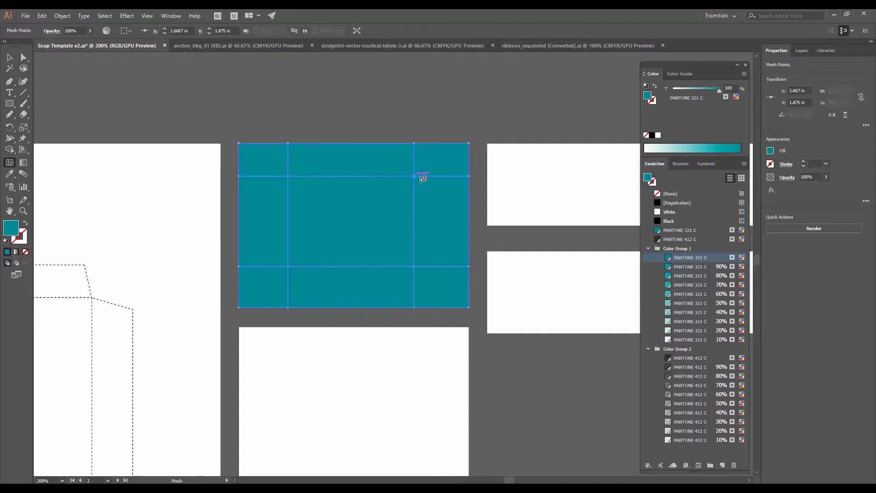
- Color the upper-right and both lower mesh points PANTONE 321 C 80% and the upper-left point 70%, and deselect the mesh
left_click(685, 277)
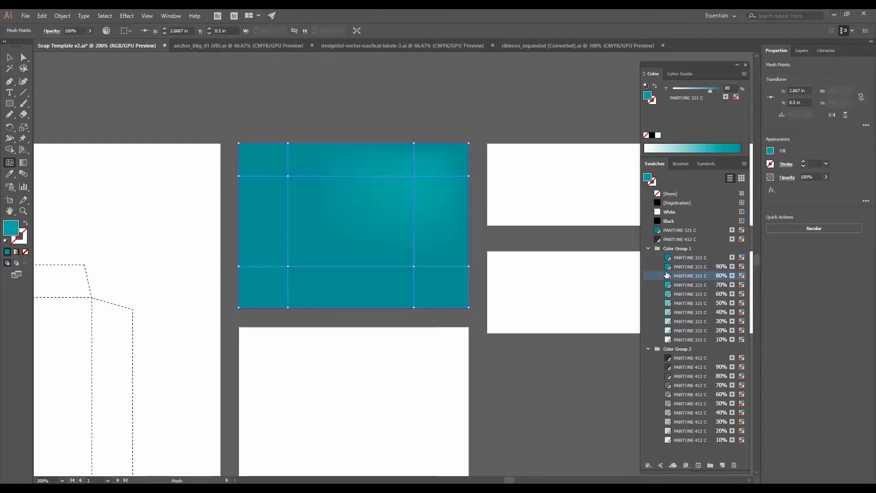
left_click(415, 267)
left_click(705, 277)
left_click(288, 266)
left_click(695, 276)
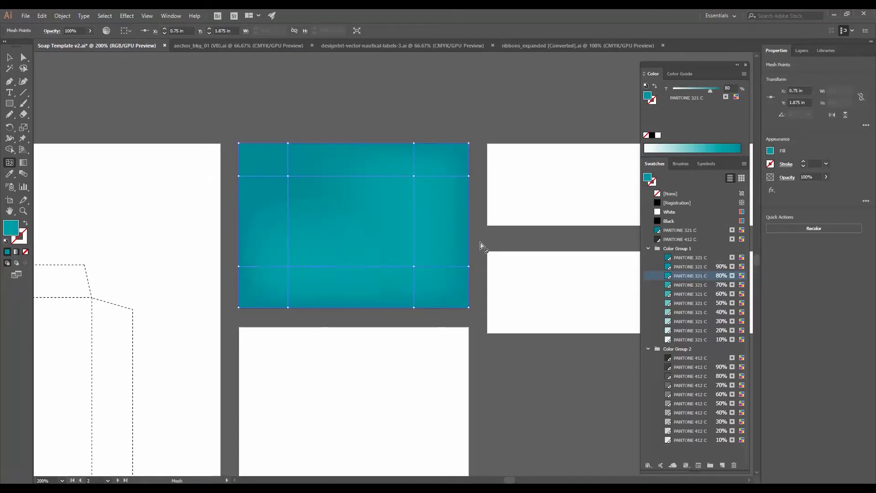
left_click(288, 176)
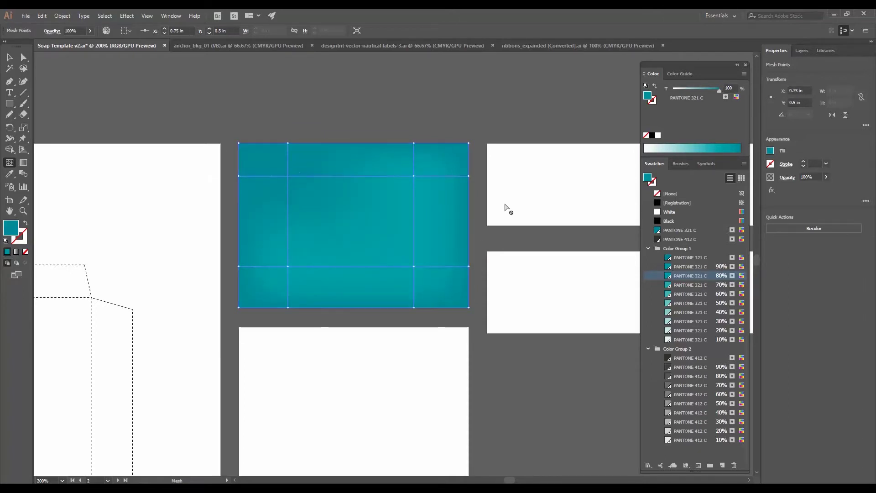
left_click(700, 284)
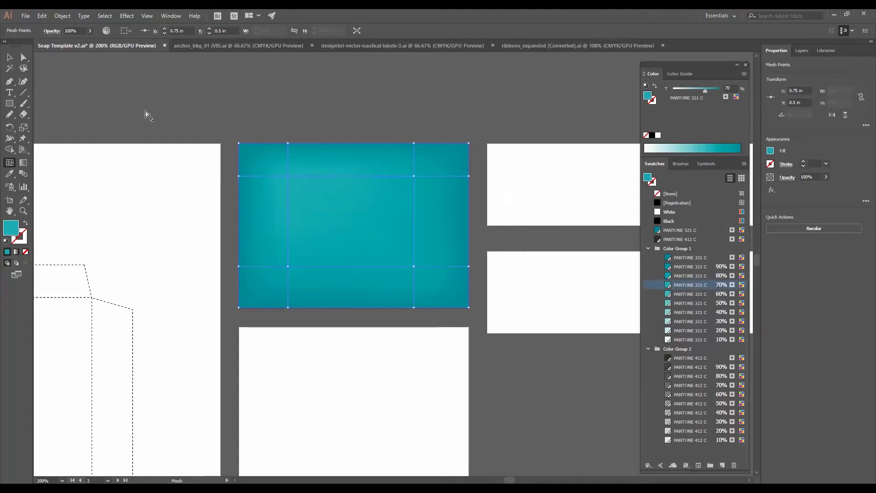
left_click(9, 57)
left_click(327, 127)
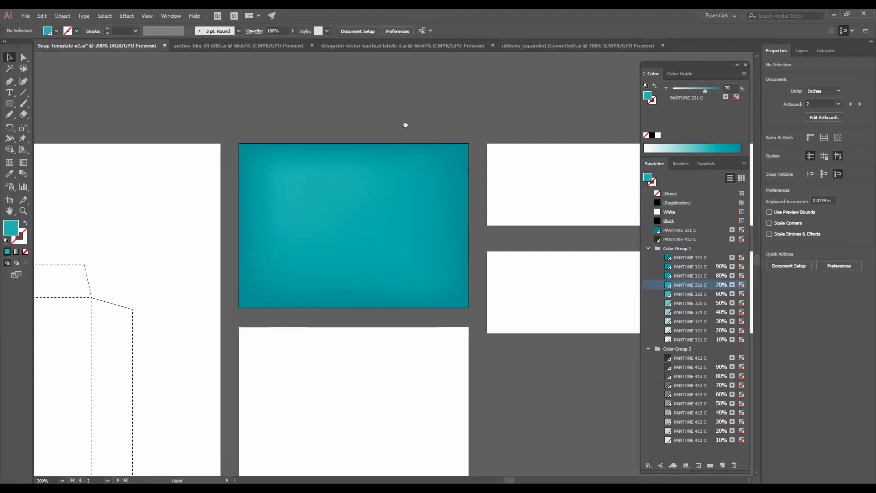
- Copy the anchor, stripes, ribbon and flourish from anchor_bkg_01 (VB).ai and paste them over the teal panel in Soap Template v2.ai
left_click_drag(410, 126, 391, 109)
left_click(247, 48)
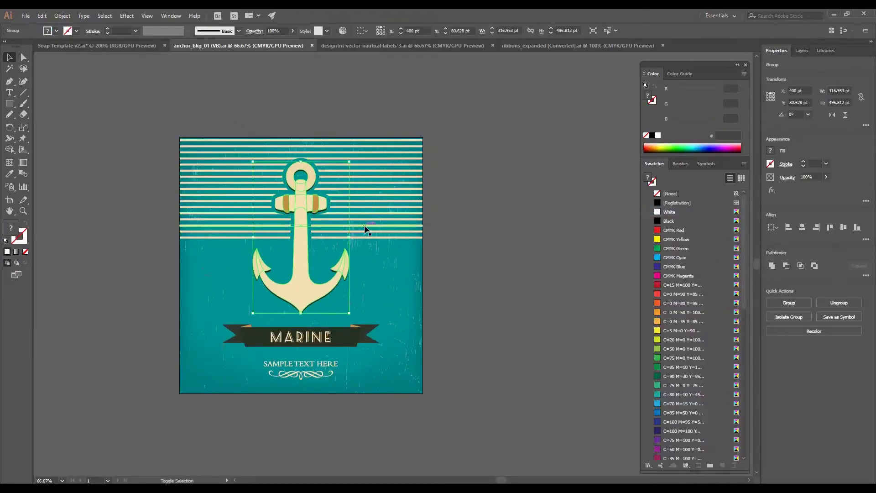
key("ctrl+shift+Tab")
key("ctrl+v")
key("ctrl+minus")
left_click_drag(469, 201, 372, 258)
- Scale the pasted nautical artwork to fit the teal panel and stretch the stripes across the panel's full width
key("ctrl+plus")
left_click_drag(528, 396, 512, 380)
left_click_drag(431, 339, 431, 313)
left_click_drag(512, 120, 518, 114)
left_click(501, 163)
left_click_drag(519, 163, 551, 163)
left_click_drag(276, 162, 207, 168)
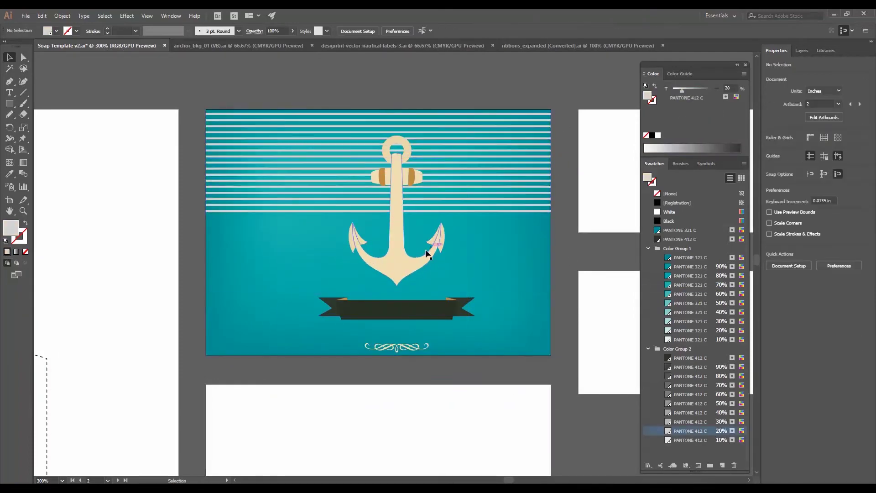
- Recolor the anchor with PANTONE 412 C 20% and the two bands on its crossbar with PANTONE 412 C 80%
double_click(429, 237)
key("a")
left_click(354, 232)
left_click(687, 431)
left_click(384, 179)
left_click(412, 179, "shift")
left_click(689, 376)
double_click(557, 270)
key("v")
scroll(424, 256, "up", 2)
- Recolor the ribbon's two folds with PANTONE 412 C 30% and its front band with full-strength PANTONE 412 C
left_click(420, 438)
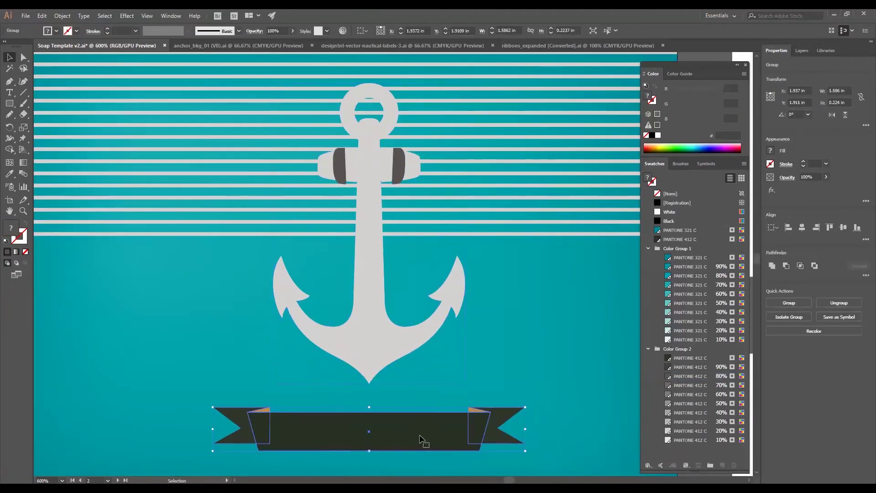
key("a")
left_click(264, 410)
left_click(475, 411, "shift")
left_click(688, 422)
left_click(437, 432)
left_click(688, 358)
left_click(240, 417)
- Select the nautical artwork on the teal panel and open its horizontal position for editing
key("ctrl+minus")
key("ctrl+minus")
key("v")
left_click(405, 264)
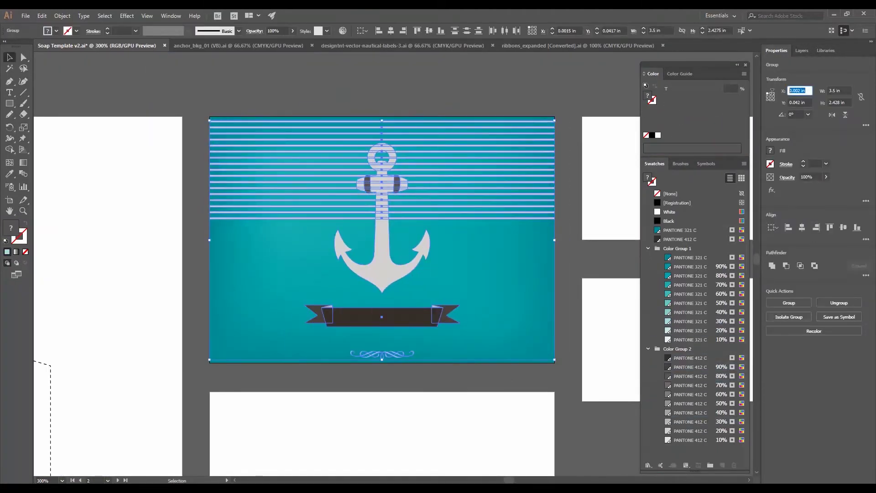
- Add the title text "Boat Soap" in Fresno Black with tracking set to 100
left_click(582, 279)
key("ctrl+plus")
key("ctrl+plus")
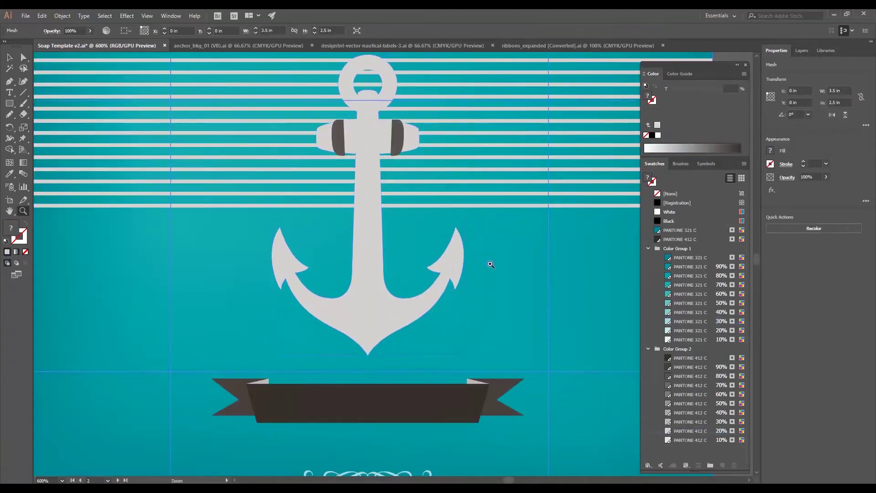
key("ctrl+minus")
key("ctrl+minus")
key("t")
left_click(193, 81)
type("Boat Soap")
left_click(815, 226)
type("fresno")
left_click(861, 262)
left_click(853, 388)
- Move the title onto the ribbon banner and fill it with the 10% tint of PANTONE 412 C
left_click_drag(249, 75, 304, 307)
left_click(690, 439)
- Add the tagline text "Luxury Yacht Scented" below the banner in Museo Slab 700
key("ctrl+plus")
key("ctrl+plus")
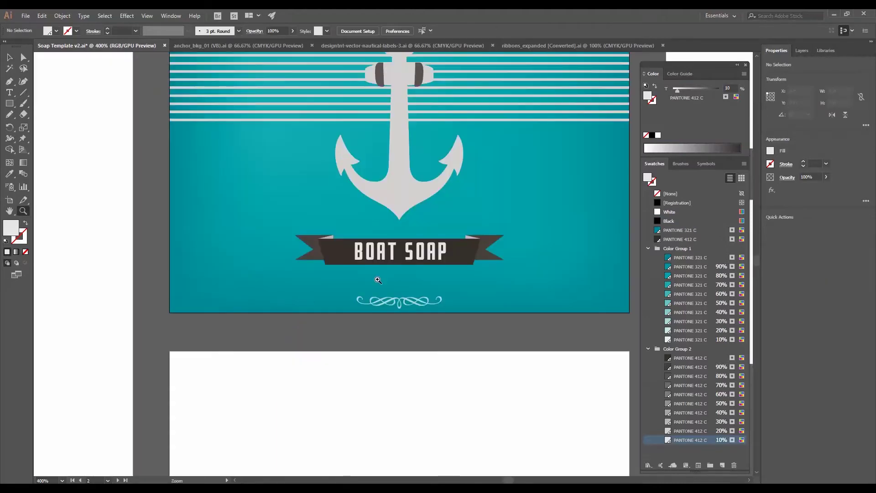
key("t")
left_click(242, 346)
type("Luxury Yacht Scented")
key("Escape")
left_click(344, 31)
type("museo")
left_click(339, 132)
- Set the tagline in all caps with tracking 100 and reduce its font size
key("ctrl+semicolon")
left_click(865, 272)
left_click(774, 367)
left_click(863, 327)
left_click(849, 399)
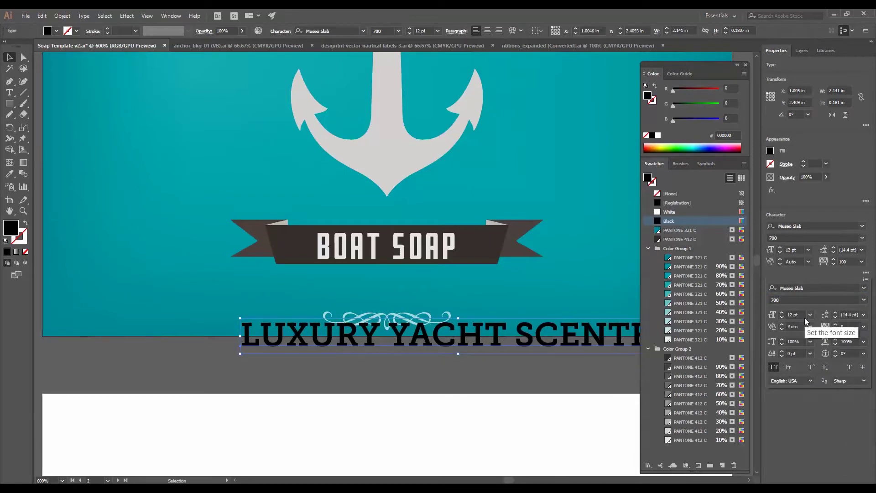
scroll(804, 317, "down", 5)
- Position the tagline between the banner and the flourish, filled with the 30% tint of PANTONE 321 C
left_click_drag(423, 340, 434, 296)
left_click(689, 322)
left_click(391, 301)
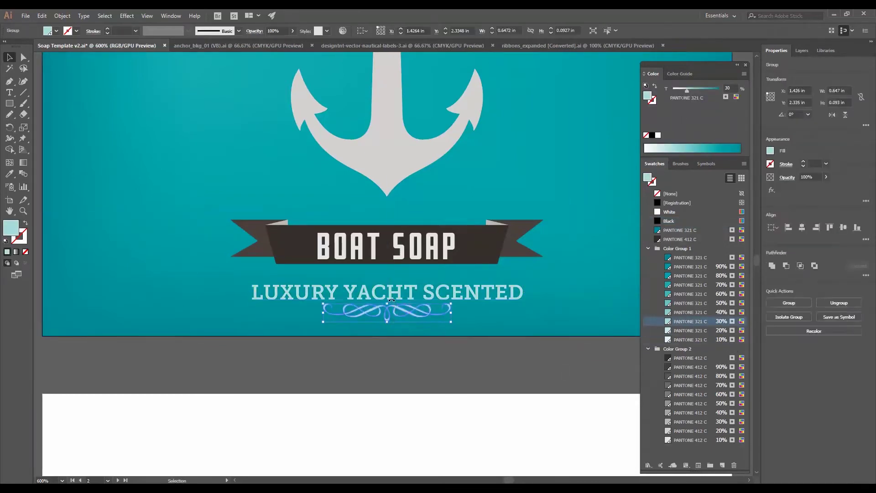
- Enlarge the ribbon banner and scale the BOAT SOAP title inside it to about 14.7 pt
key("ctrl+minus")
key("ctrl+minus")
left_click(320, 315)
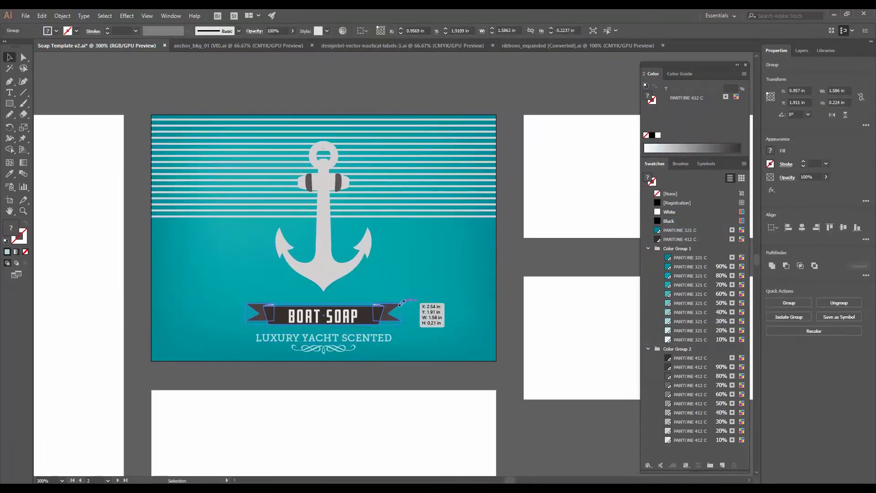
left_click_drag(402, 302, 430, 296)
left_click(319, 313)
left_click_drag(359, 304, 367, 301)
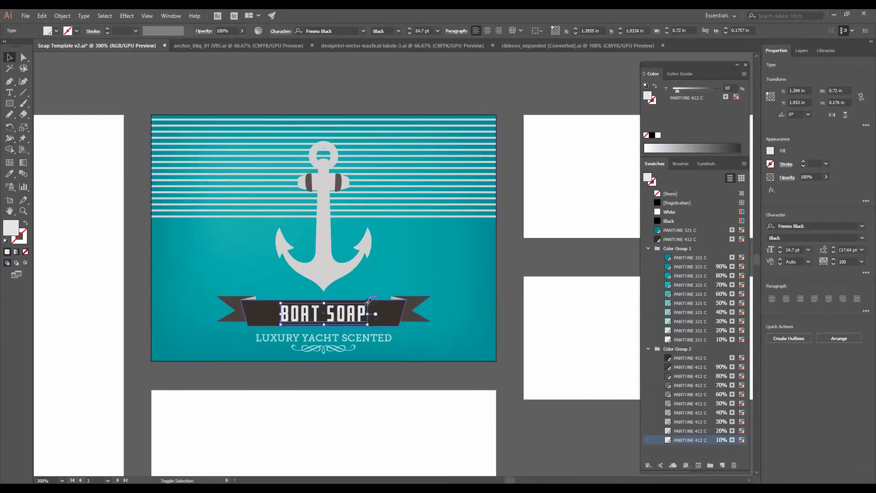
- Offset the anchor's path by 2 pt and fill the offset shape with the 90% tint of PANTONE 321 C
scroll(368, 301, "up", 3)
key("a")
left_click(310, 328)
left_click(62, 16)
mouse_move(182, 240)
left_click(246, 277)
type("2 pt")
key("Return")
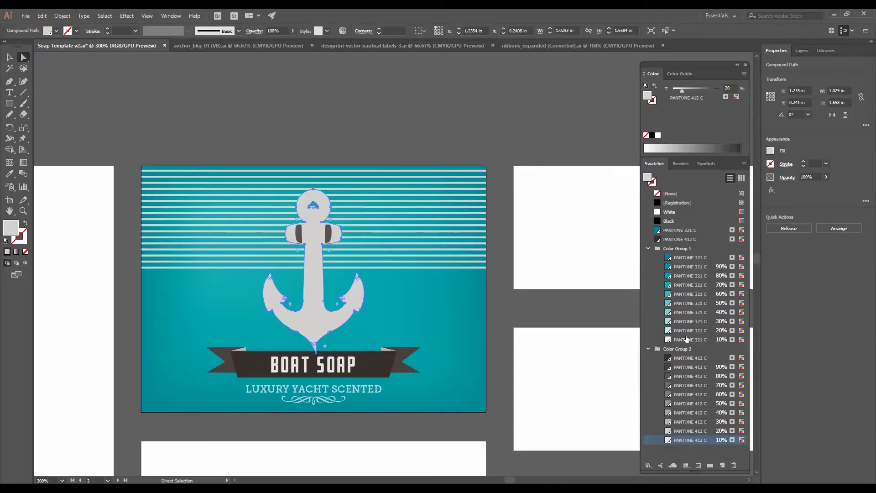
left_click(690, 266)
- Build a dark PANTONE 412 C shadow copy behind the anchor and remove the stroke from the front anchor shape
left_click(503, 263)
left_click(311, 332, "ctrl")
left_click_drag(335, 413, 327, 391)
left_click(375, 396)
left_click(424, 310, "ctrl+alt")
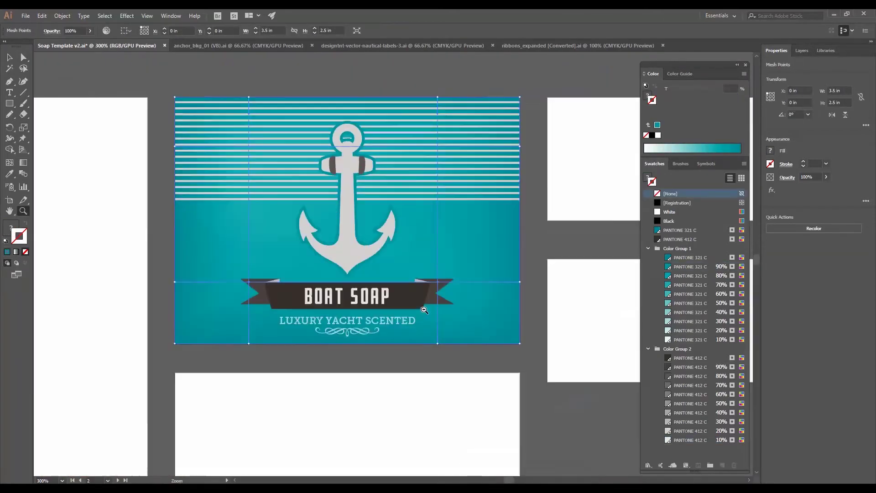
left_click(424, 310, "alt")
left_click_drag(333, 175, 396, 227)
key("v")
left_click(366, 336)
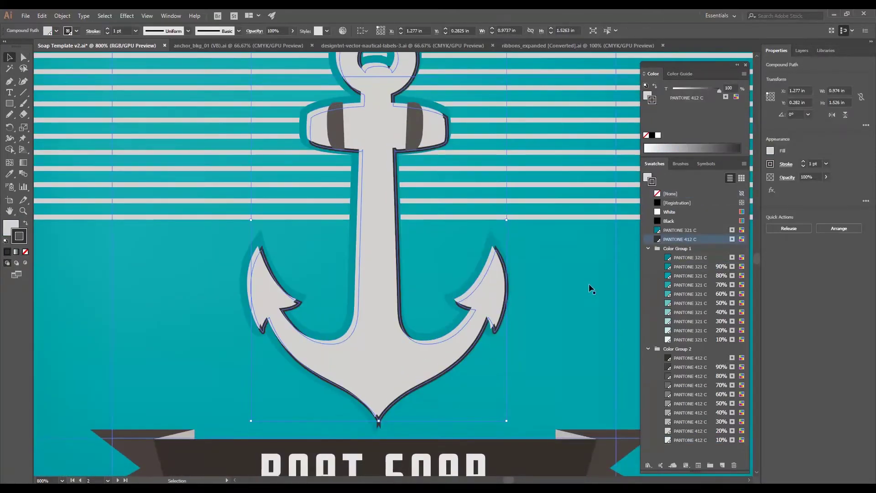
key("ctrl+minus")
key("ctrl+minus")
key("slash")
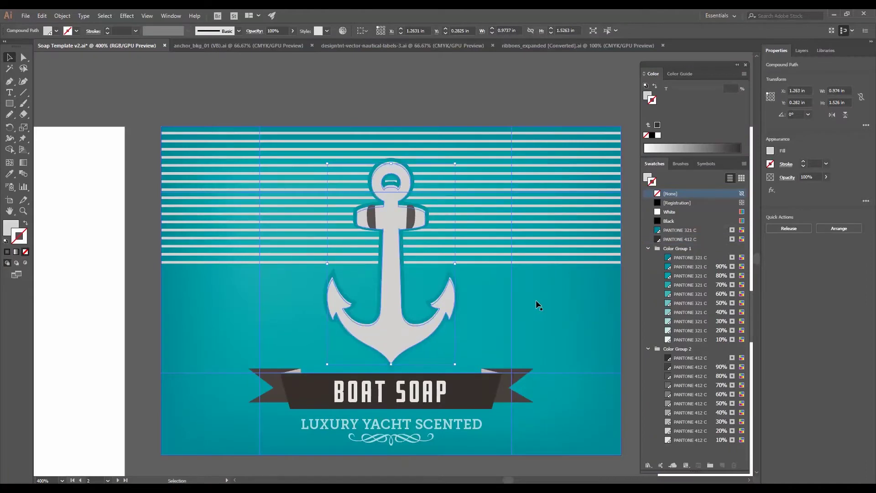
- Refine the dark bands on the anchor's crossbar and the edge of its dark shadow
key("ctrl+plus")
key("a")
left_click(436, 173)
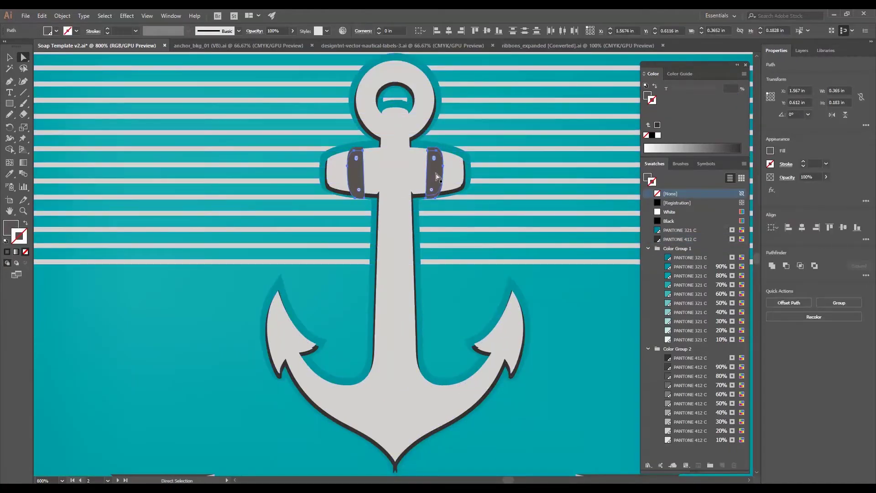
left_click(357, 199)
key("v")
left_click(357, 199)
left_click(171, 15)
left_click(270, 371)
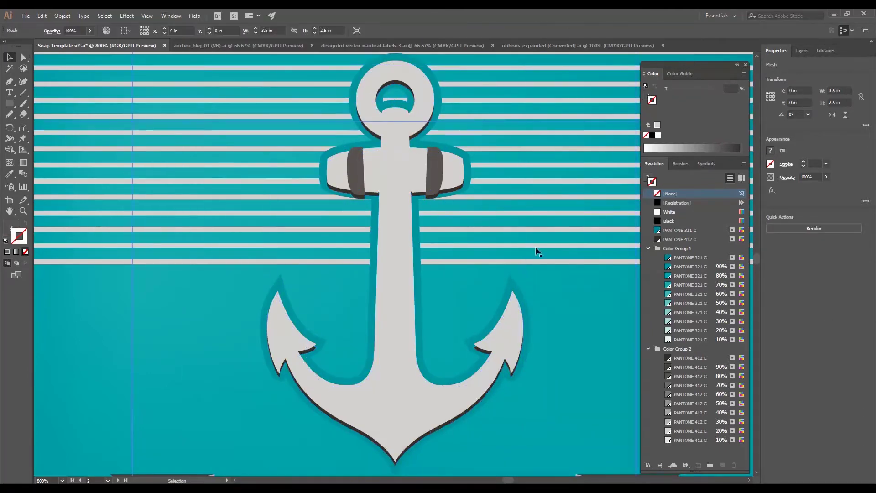
- Scale the distressed texture group to cover the front label and fill it with the 70% tint of PANTONE 321 C
key("ctrl+minus")
key("ctrl+minus")
key("ctrl+minus")
key("ctrl+minus")
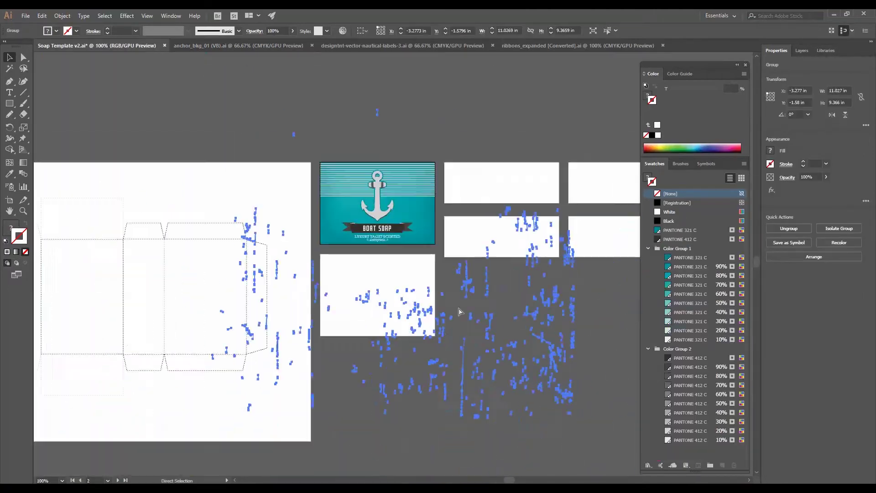
left_click(10, 226)
left_click(690, 294)
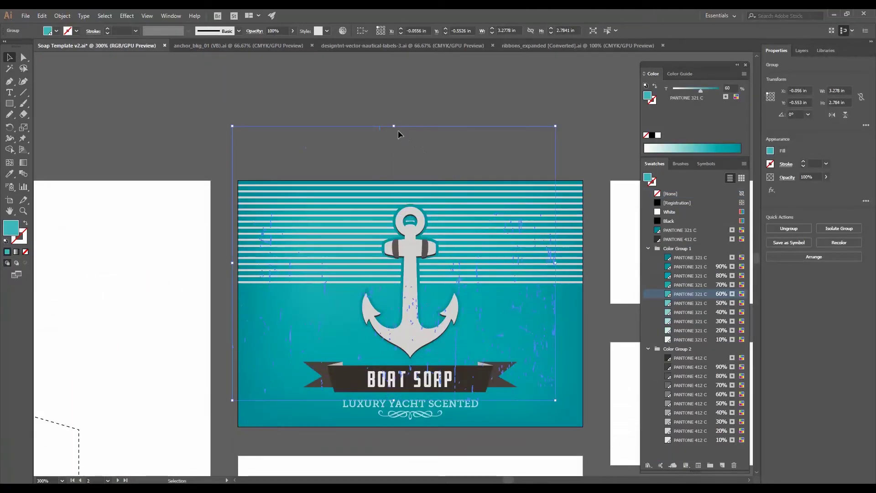
left_click_drag(556, 290, 582, 426)
left_click(705, 285)
- Duplicate the complete front label design onto the empty artboard below it
key("ctrl+minus")
key("ctrl+minus")
left_click_drag(329, 190, 339, 342)
key("ctrl+shift+a")
- Delete the stripes, anchor, banner and text from the duplicated label
key("z")
left_click(388, 369)
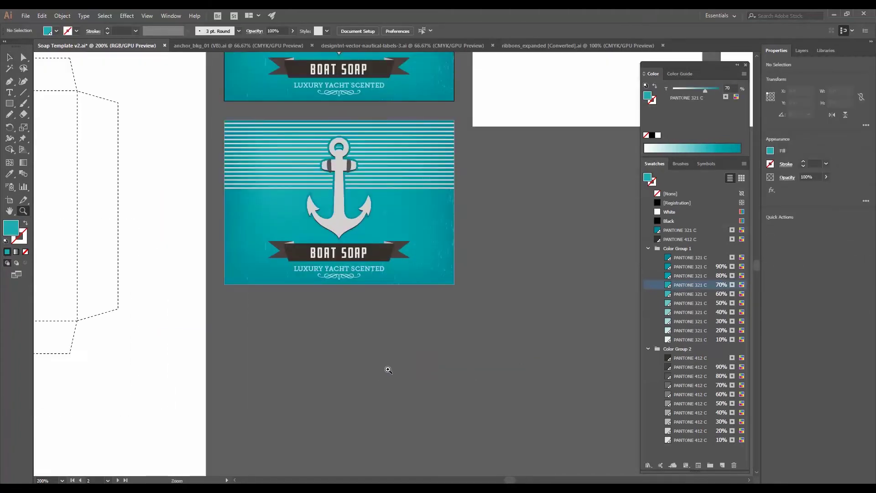
left_click(348, 186)
key("v")
left_click(400, 395)
key("Delete")
left_click(407, 361)
key("Delete")
- Copy the anchor quote graphic from the designtnt-vector-nautical-labels-3 document and paste it onto the lower label
left_click(380, 314)
left_click(393, 46)
key("ctrl+c")
left_click(96, 46)
key("ctrl+v")
left_click_drag(522, 94, 470, 156)
- Align the anchor pieces and quote lines to a common horizontal centre
left_click(801, 227)
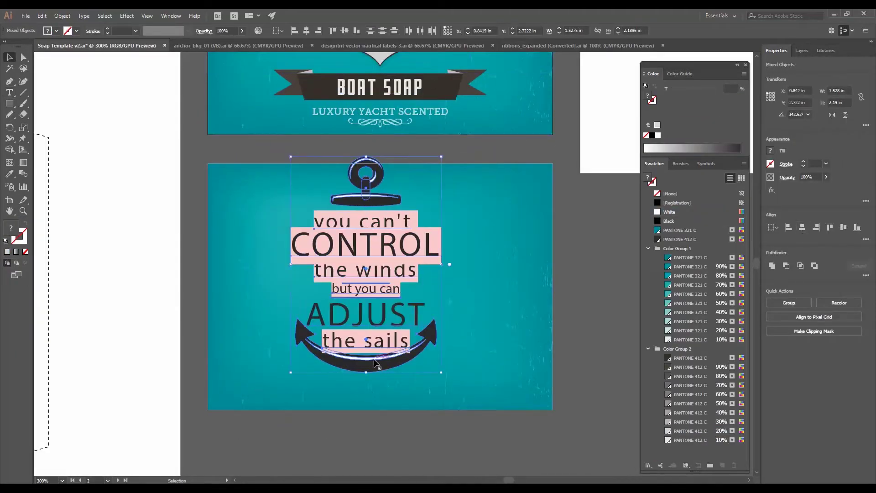
key("ctrl+z")
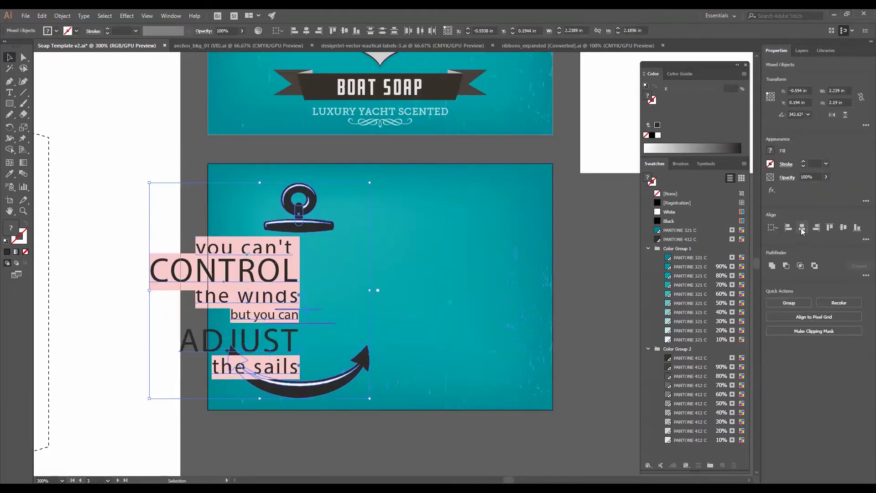
left_click(802, 227)
- Set the "you can't" and "but you can" lines in Museo Slab 500 with the 20% tint of PANTONE 321 C
left_click(305, 294)
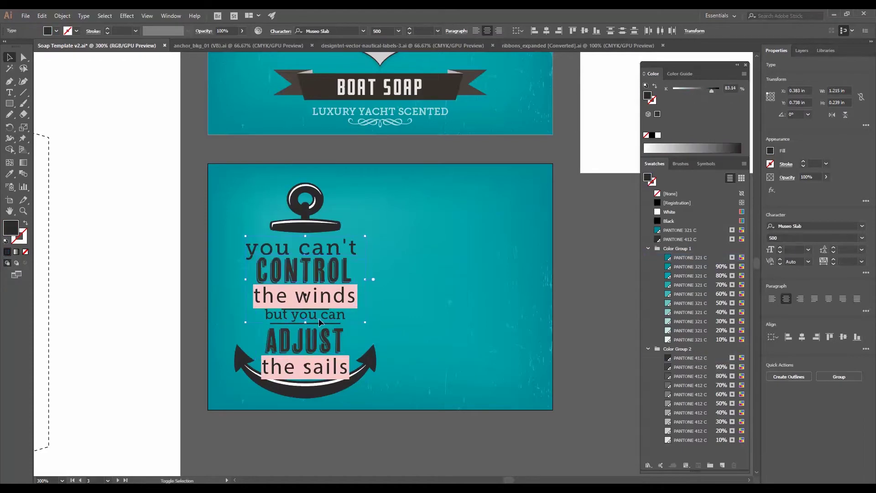
left_click(319, 320, "shift")
left_click(692, 331)
- Set "the winds" and "the sails" in the FenwayParkJF font and fill them white
left_click(310, 296)
left_click(310, 368, "shift")
left_click(814, 226)
type("fe")
left_click(596, 290)
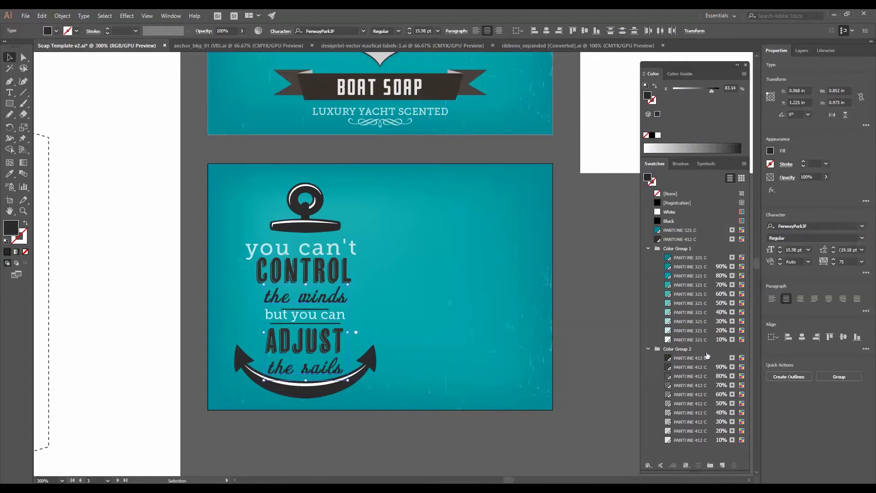
left_click(669, 212)
- Replace the quote's last line "the sails" with "the scents"
scroll(325, 402, "up", 2)
double_click(286, 194)
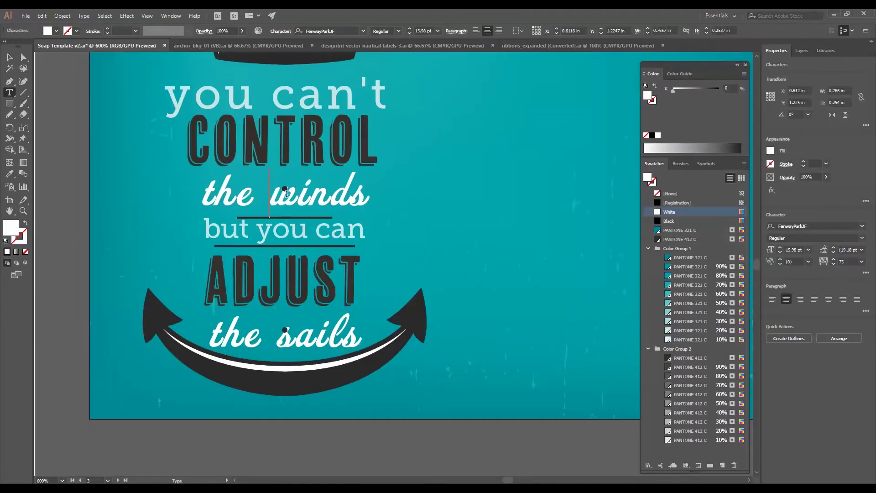
triple_click(283, 333)
type("the scents")
key("Escape")
- Scale down the "you can't" line to fit the width of the word CONTROL
scroll(319, 273, "up", 3)
left_click(270, 191)
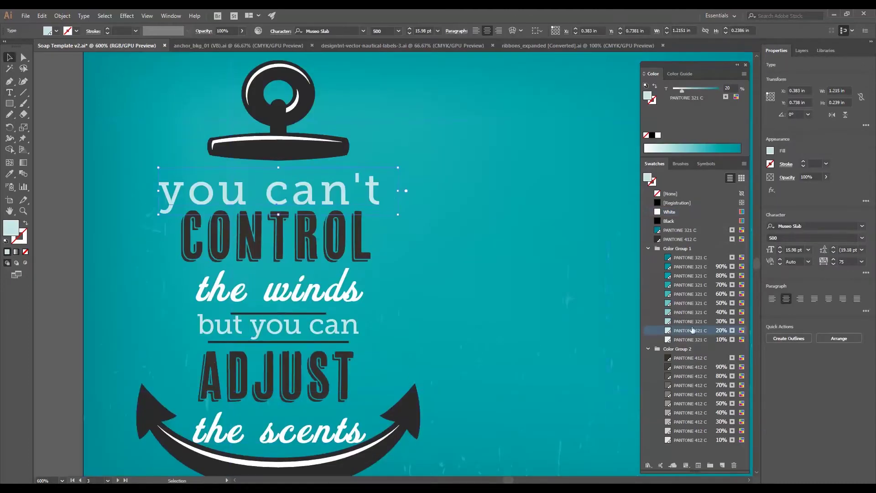
left_click_drag(398, 191, 366, 186)
- Lighten and match the length of the two divider rules, and fit the "but you can" line between them
left_click(282, 248)
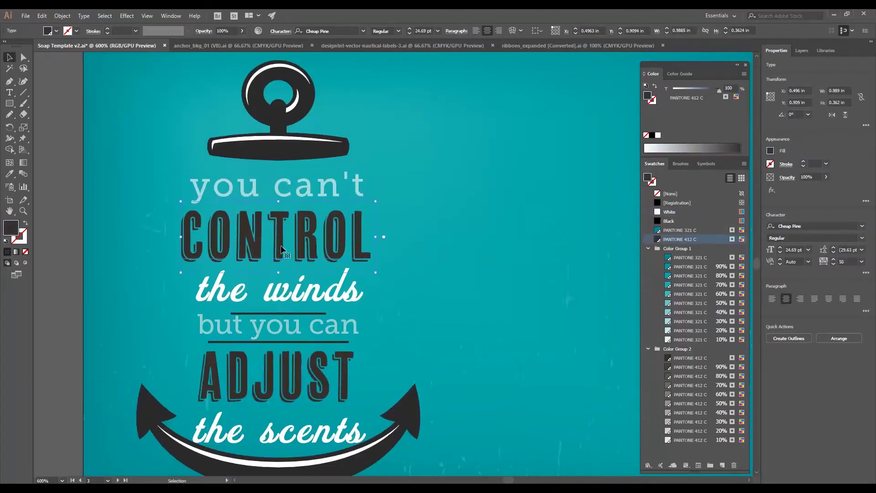
left_click(294, 314)
left_click(690, 339)
key("ctrl+shift+a")
left_click_drag(307, 342, 348, 313)
left_click(315, 327)
- Nudge "the scents" slightly up and to the left inside the anchor's lower arc
key("ctrl+semicolon")
left_click(315, 431)
key("Up")
key("Up")
key("Left")
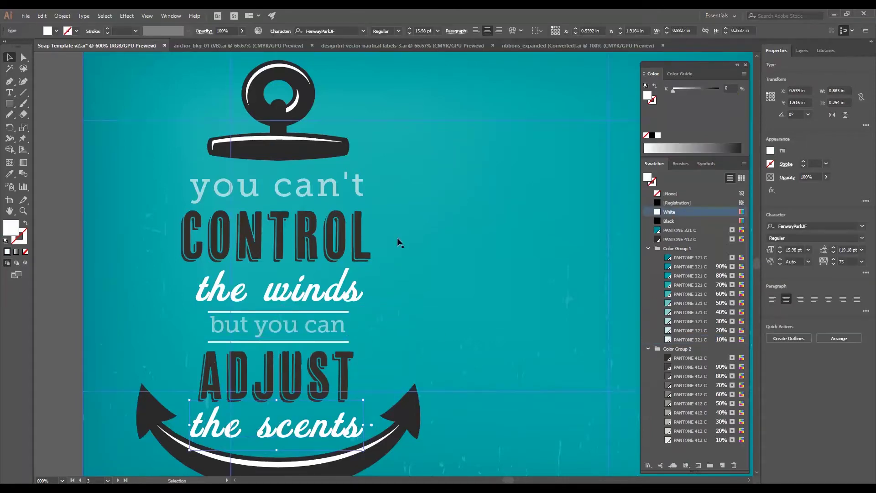
key("ctrl+semicolon")
- Combine the anchor's ring, crossbar and lower arc shapes with a Pathfinder operation
key("a")
left_click(279, 127)
left_click(278, 150, "shift")
left_click(279, 472, "shift")
left_click(776, 265)
- Cut the white highlights out of the anchor's ring and crossbar with Pathfinder Minus Front
left_click(303, 140)
left_click(305, 152, "shift")
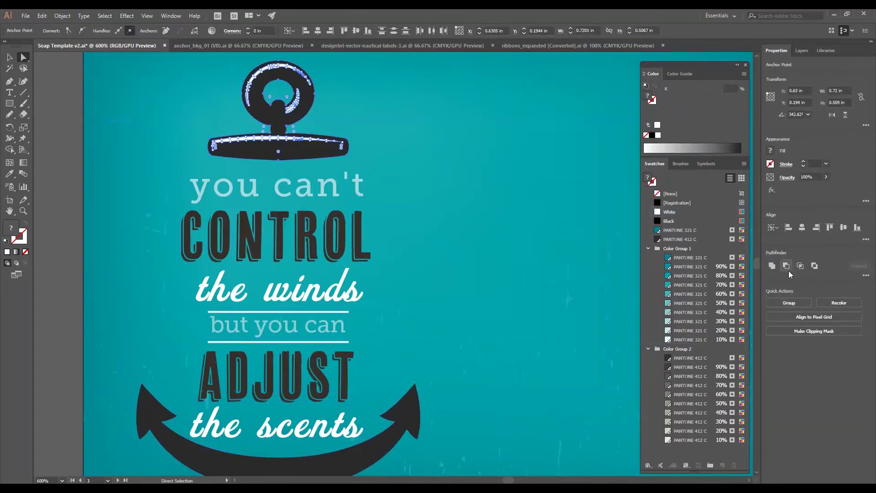
left_click(786, 265)
- Cut the highlight shape out of the anchor's lower arc with Pathfinder
left_click_drag(319, 410, 324, 328)
left_click(325, 393)
key("ctrl+bracketleft")
left_click(319, 381)
left_click(324, 395, "shift")
key("ctrl+shift+F9")
left_click(258, 226)
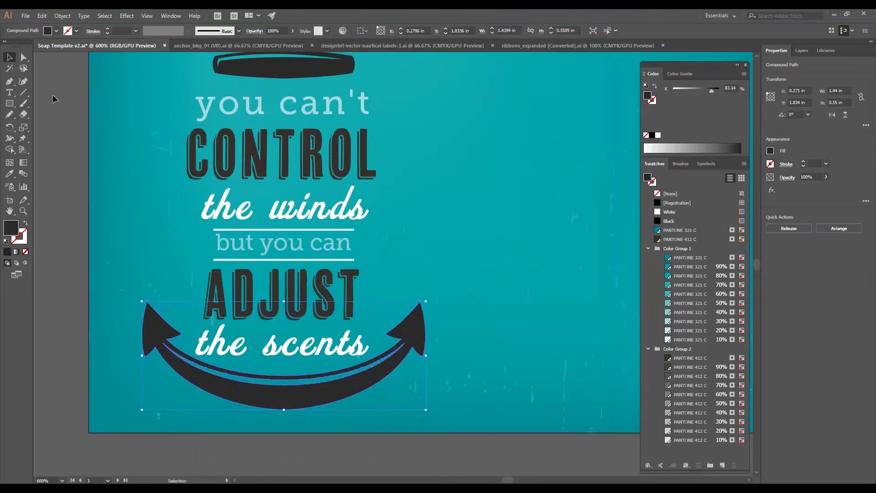
left_click(52, 97)
- Fill the two divider rules around "but you can" with the 30% tint of PANTONE 321 C
left_click_drag(324, 228, 341, 276)
key("ctrl+semicolon")
left_click(340, 277)
left_click(341, 308, "shift")
left_click(690, 321)
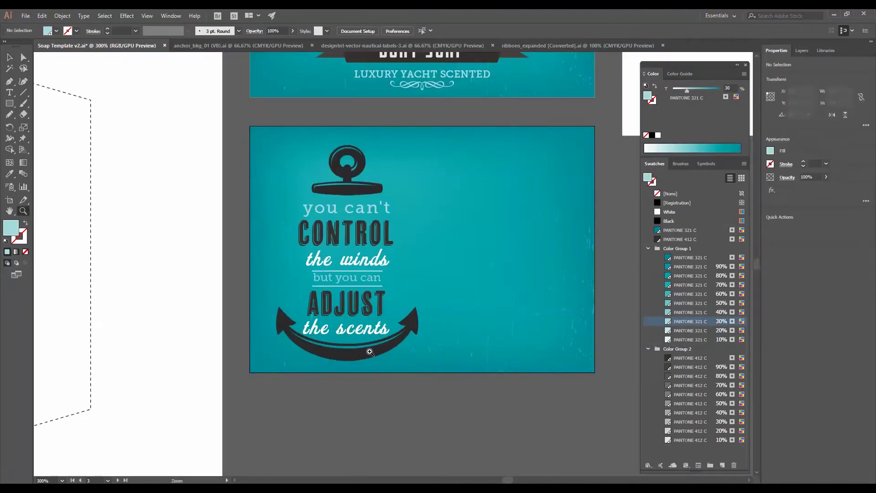
- Fill the quote's anchor graphic with the 10% tint of PANTONE 412 C
key("v")
left_click(690, 439)
scroll(504, 432, "up", 1)
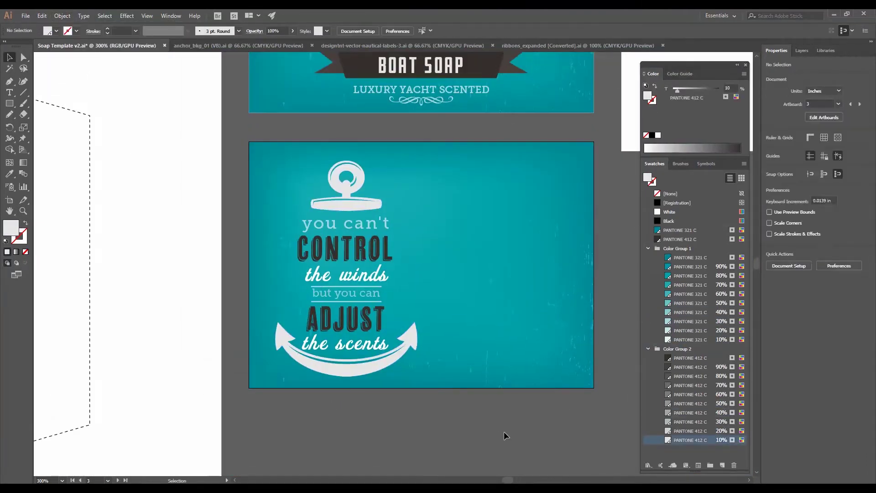
- Show the rulers and place a vertical guide at the centre of the quote label
scroll(335, 432, "right", 2)
left_click(584, 281)
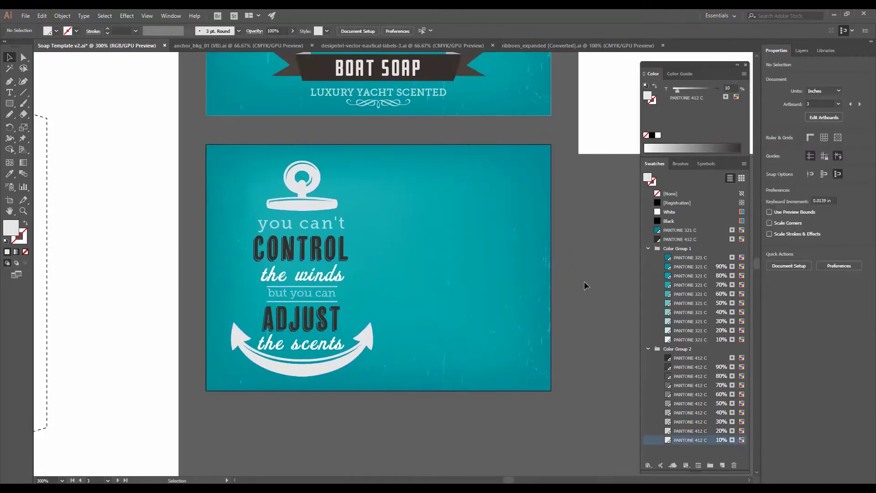
key("ctrl+r")
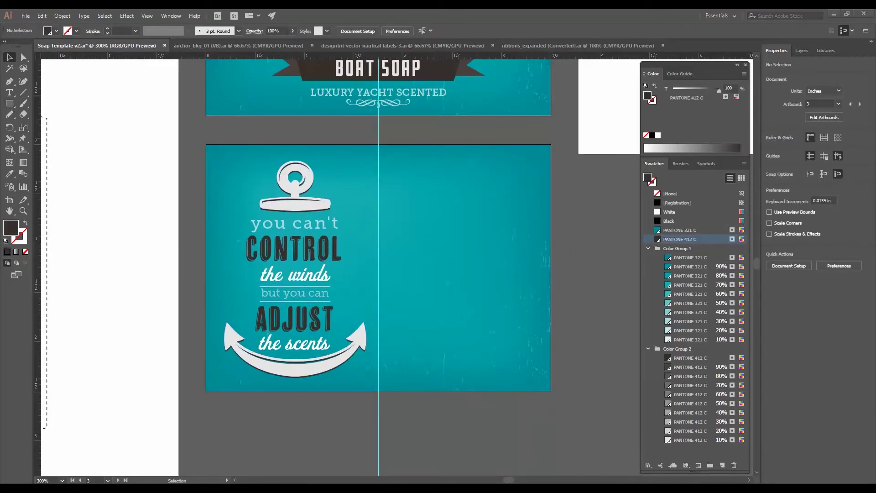
- Place the "Our Story" and ingredients text file on the right half of the quote label
key("ctrl+shift+p")
left_click(371, 356)
left_click(407, 155)
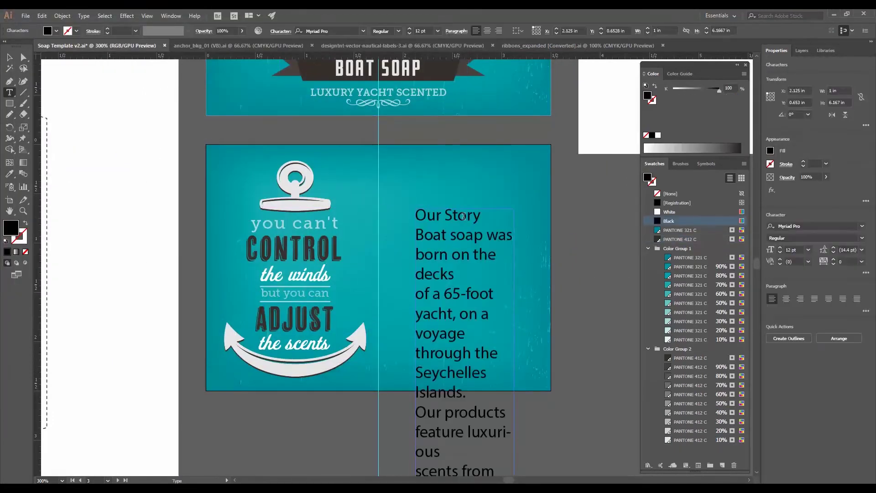
- Format the placed story text as 6 pt Museo Slab 500 filled with PANTONE 412 C
type("6")
key("Return")
left_click(862, 226)
left_click(588, 260)
left_click(680, 239)
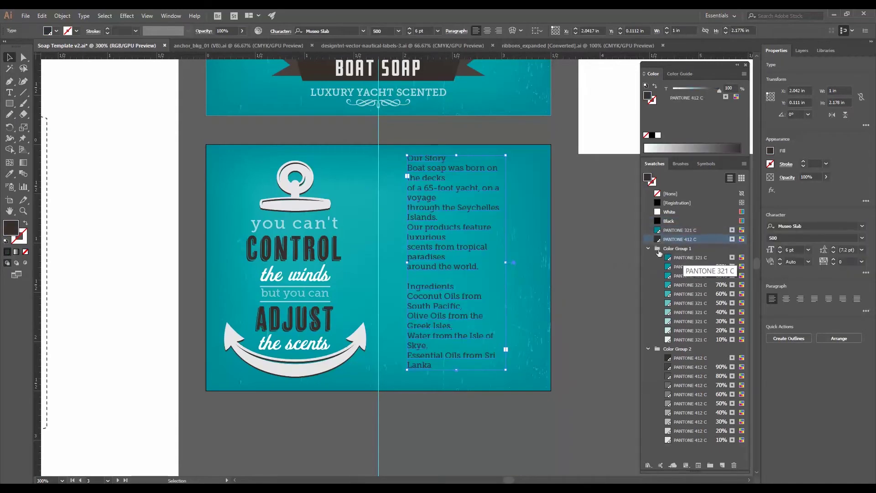
- Fill the story text with the 10% tint of PANTONE 321 C and set its two headings in 12 pt Fresno Black
double_click(545, 264)
left_click(83, 16)
left_click(460, 244)
left_click(170, 16)
triple_click(385, 199)
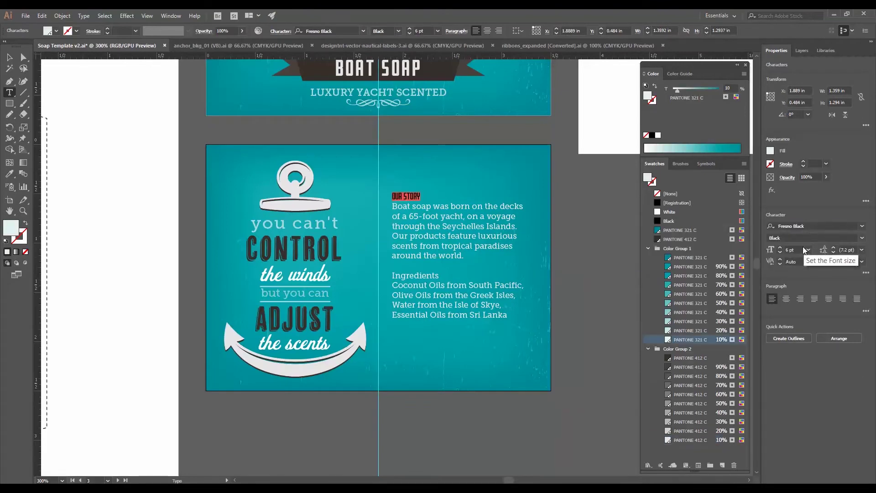
left_click(689, 262)
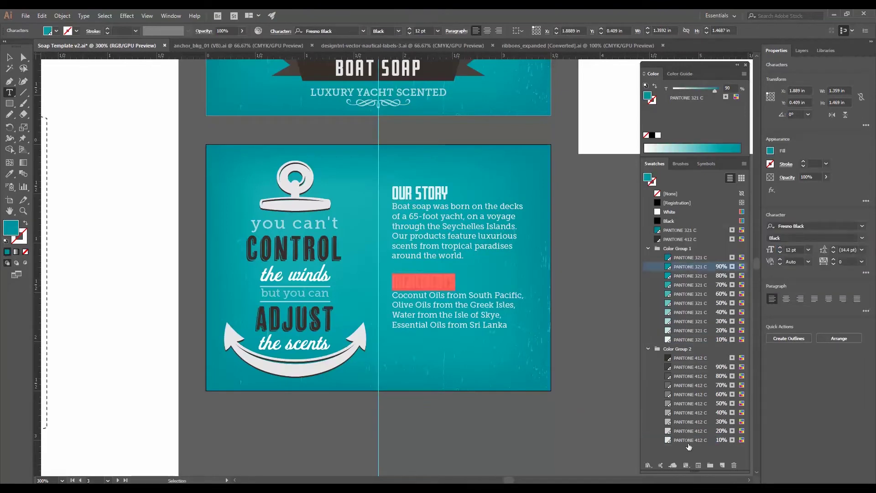
- Draw a PANTONE 412 C rectangle behind the story text and lighten its centre with gradient mesh points
left_click(10, 57)
left_click_drag(538, 366, 539, 365)
left_click(689, 357)
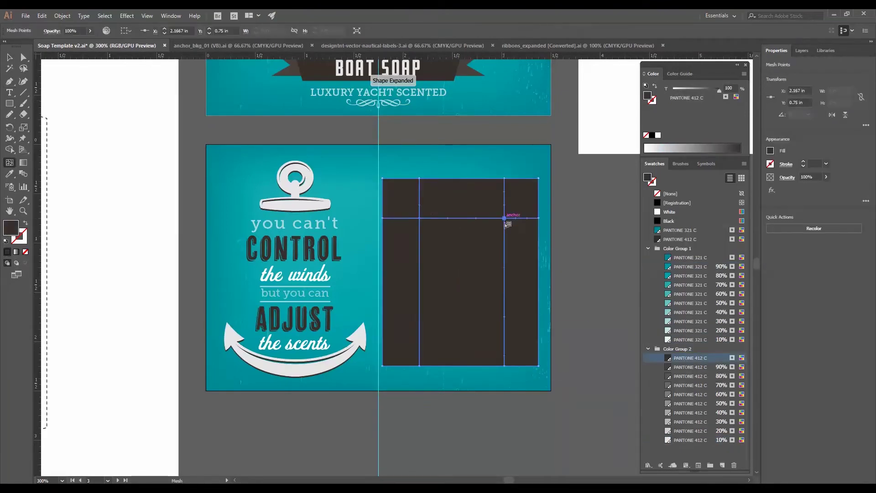
left_click(689, 376)
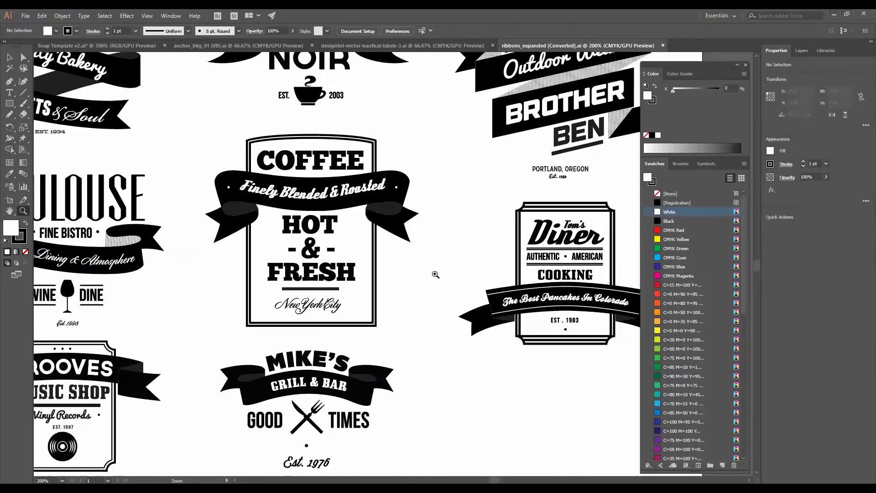
- Copy the Diner badge's ornate frame around the story text and resize the dark panel to about 1.47 by 1.97 in
double_click(585, 210)
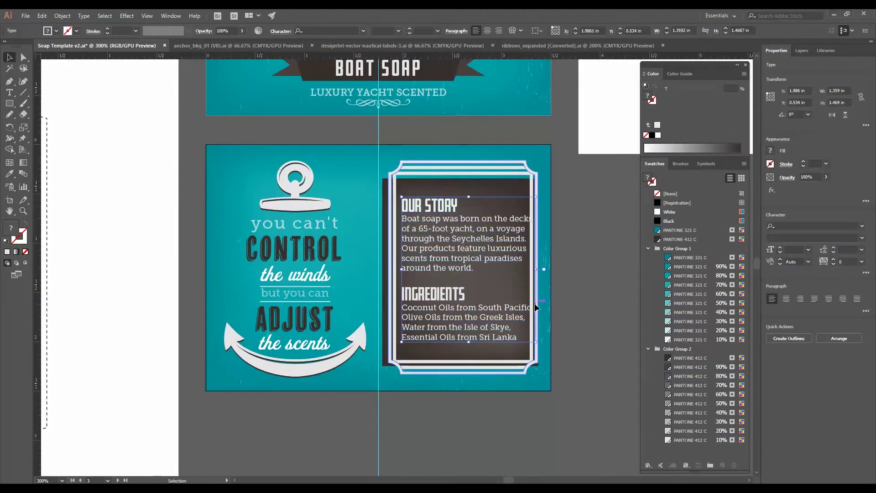
left_click(508, 175)
left_click_drag(544, 381, 542, 381)
left_click(462, 180)
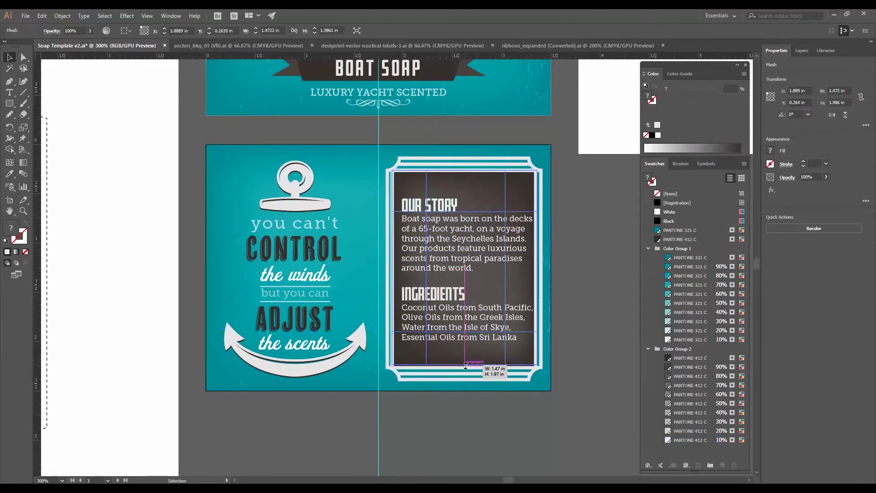
- Fill the "Our Story" and "Ingredients" headings with the 50% tint of PANTONE 321 C
triple_click(461, 246)
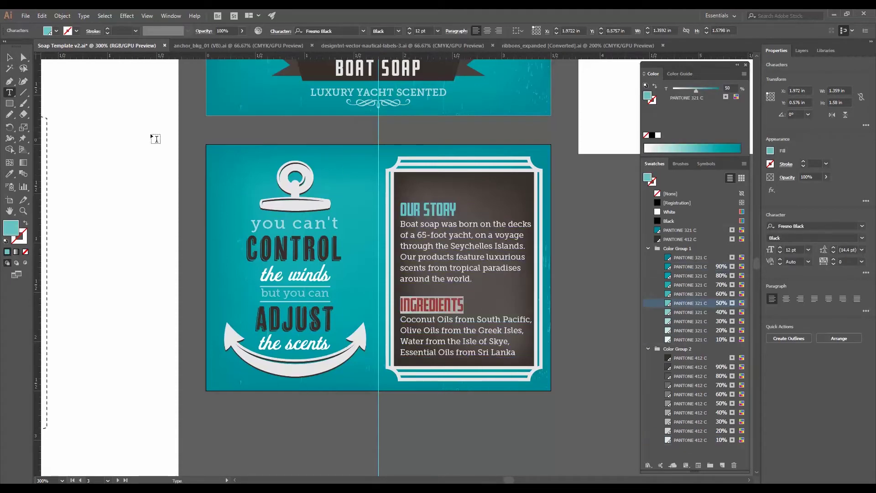
key("Escape")
key("a")
- Lower the dark story panel's top edge and realign the ornate frame around the panel
scroll(363, 244, "right", 5)
left_click_drag(365, 245, 607, 338)
key("v")
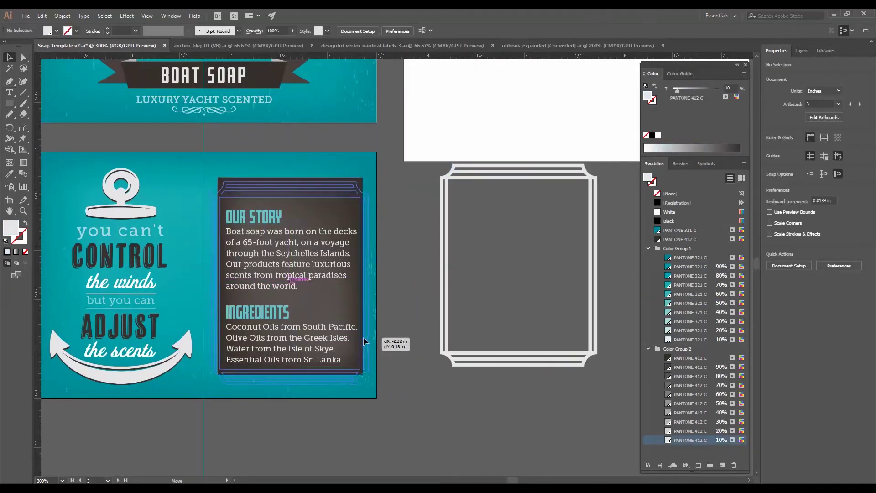
key("ctrl+z")
left_click_drag(290, 178, 292, 189)
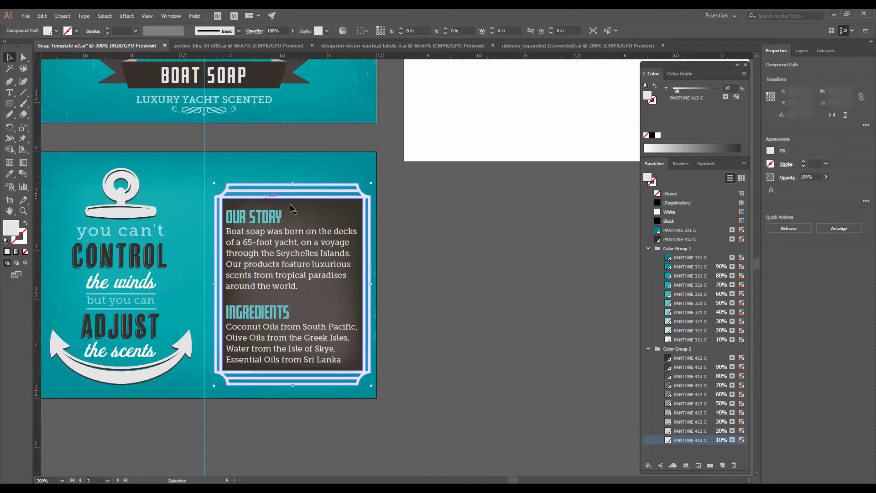
left_click_drag(382, 289, 309, 210)
left_click(423, 255)
scroll(423, 255, "left", 5)
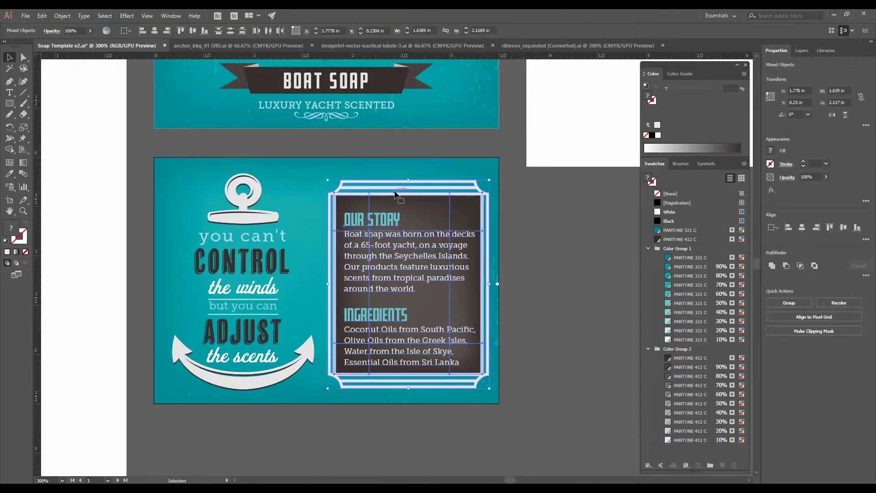
- Save the file and copy the front label's background and Boat Soap title onto the upper side artboard, fitting its 1.25 in height
key("ctrl+minus")
key("ctrl+s")
scroll(399, 260, "right", 3)
key("v")
left_click(299, 188)
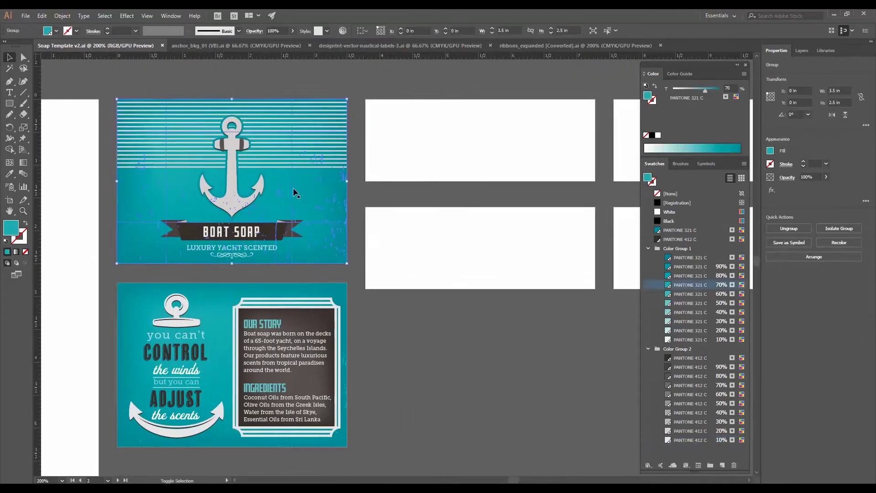
left_click_drag(225, 223, 472, 137)
scroll(450, 223, "up", 5)
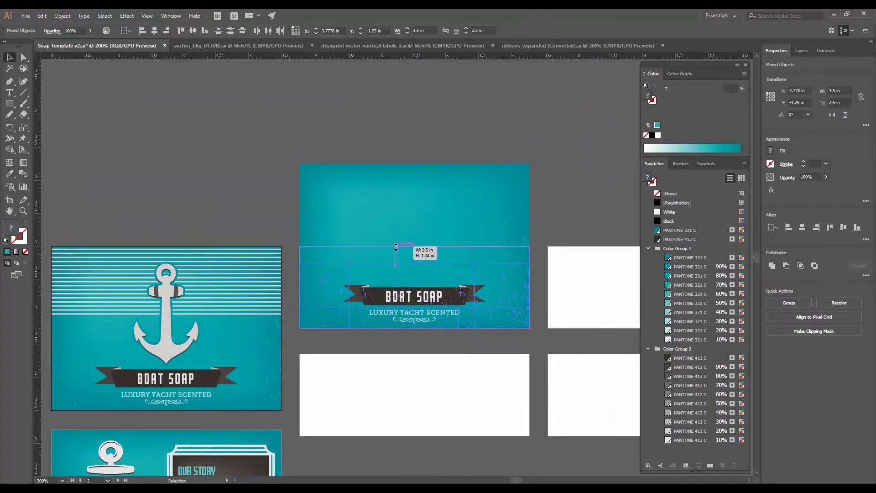
- Duplicate the Boat Soap side label onto the artboard directly below it
left_click(447, 302, "shift")
left_click_drag(486, 260, 486, 368)
left_click(486, 340)
- Cover the upper end artboard with the dark mesh background and repeat a stripe about 2.5 by 0.17 in down it
scroll(486, 340, "down", 4)
scroll(487, 340, "right", 4)
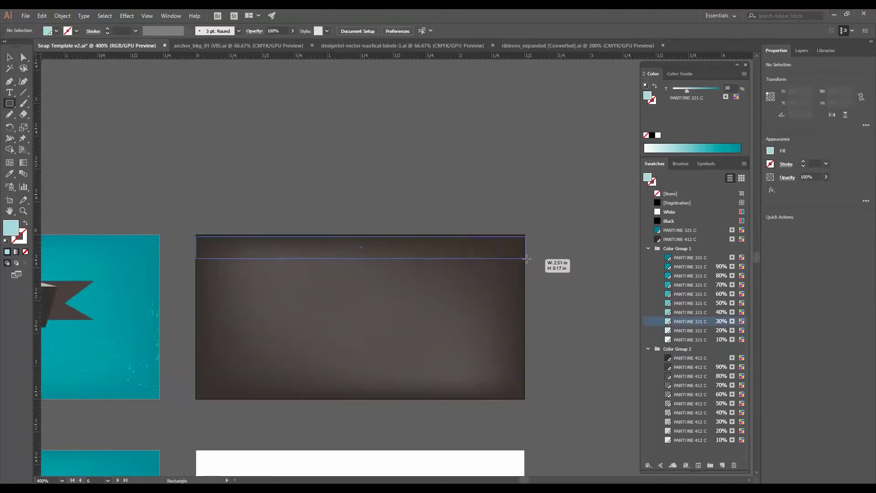
left_click_drag(527, 258, 525, 257)
left_click(681, 359)
left_click_drag(419, 296, 419, 297)
key("ctrl+d")
key("ctrl+d")
key("ctrl+d")
key("ctrl+d")
key("ctrl+d")
- Fit the repeated stripes within the end panel's height and fill them with PANTONE 412 C
left_click_drag(361, 422, 361, 396)
left_click(689, 368)
left_click(62, 15)
left_click(214, 353)
key("ctrl+minus")
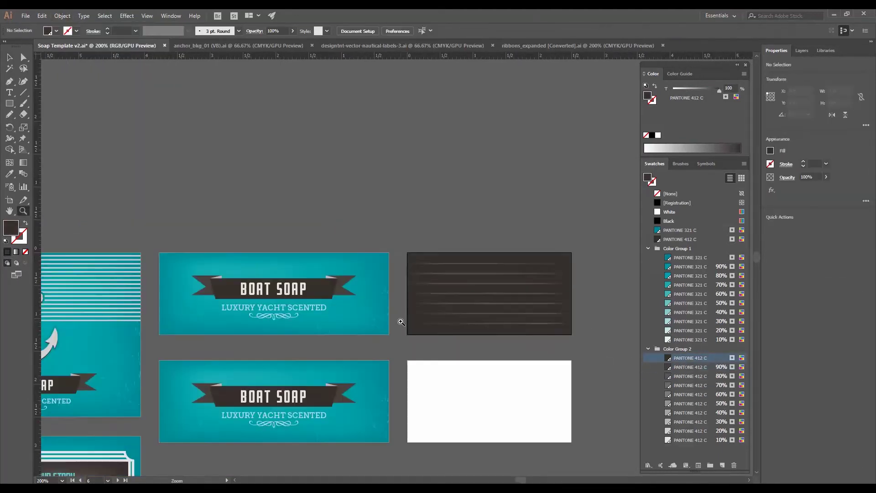
- Paste the anchor graphic onto the striped dark end panel and bring it to the front
scroll(547, 184, "down", 2)
scroll(547, 185, "left", 2)
key("ctrl+v")
key("ctrl+shift+bracketright")
key("ctrl+plus")
key("ctrl+plus")
key("ctrl+plus")
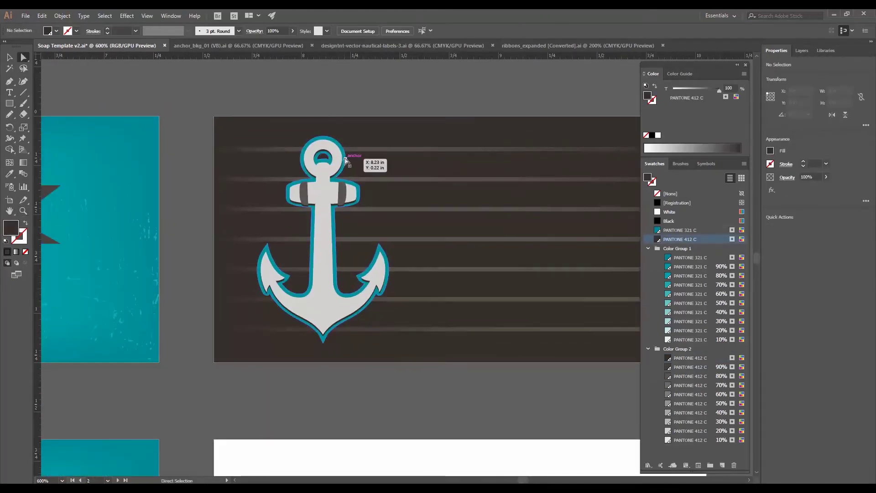
- Remove the pasted anchor's teal outline and add "Anchors Aweigh!" beside it in FenwayParkJF filled with PANTONE 321 C
double_click(332, 217)
double_click(333, 221)
key("Escape")
key("ctrl+minus")
key("ctrl+minus")
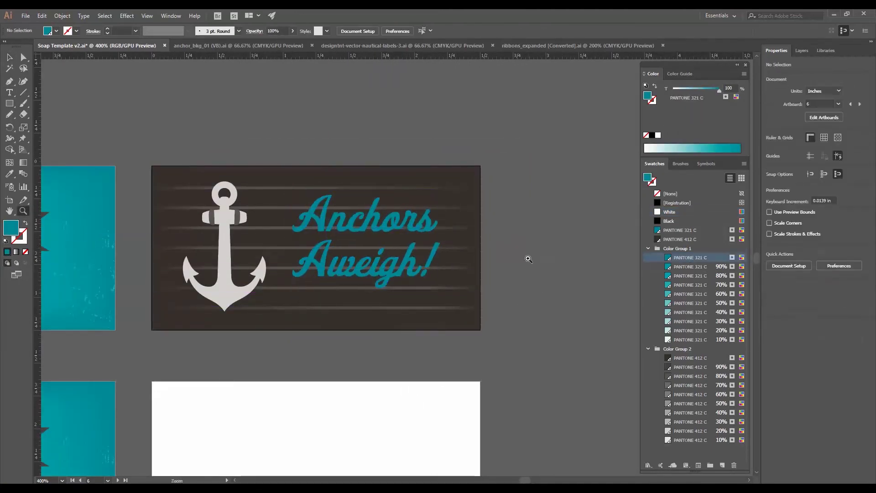
- Duplicate the anchor end panel onto the artboard below and change the copy's lettering to "Ahoy There!"
left_click(529, 259, "alt")
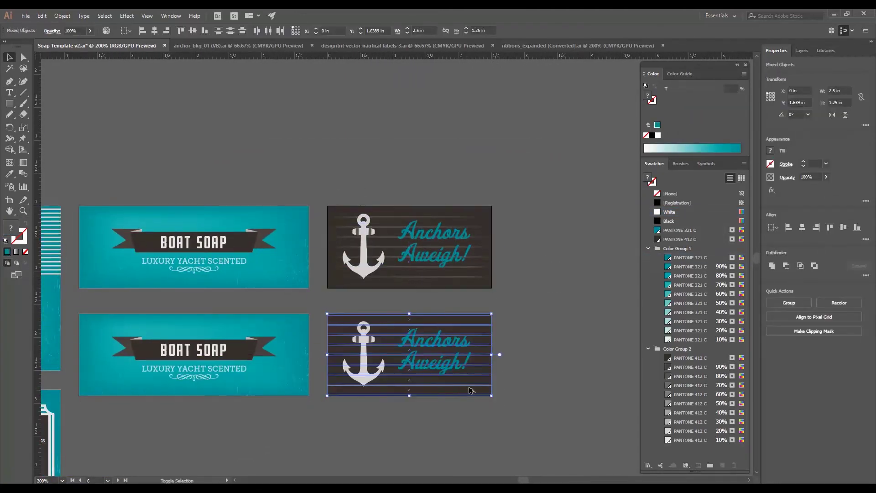
left_click(515, 298)
key("t")
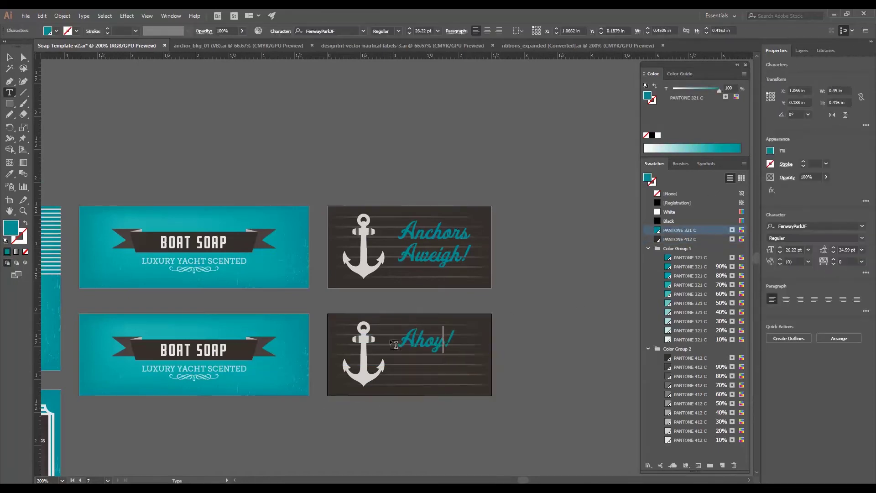
key("v")
- Make an opacity mask on the front label's stripes from the anchor's teal outline shape, with Clip turned off
left_click_drag(137, 319, 312, 273)
left_click_drag(198, 327, 281, 295)
key("z")
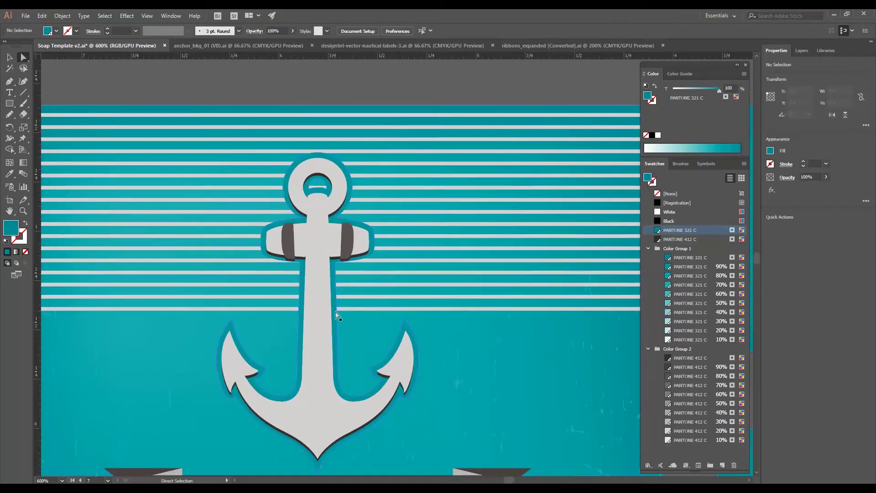
left_click(334, 323)
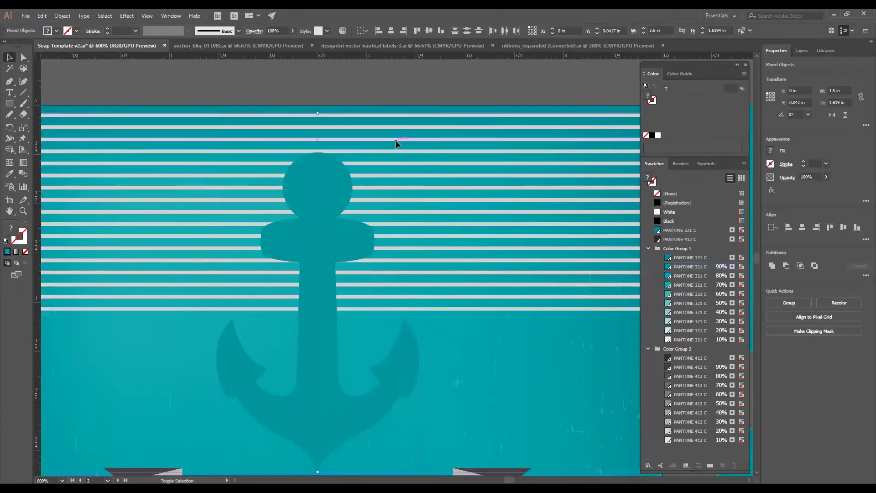
left_click(784, 208)
left_click(704, 218)
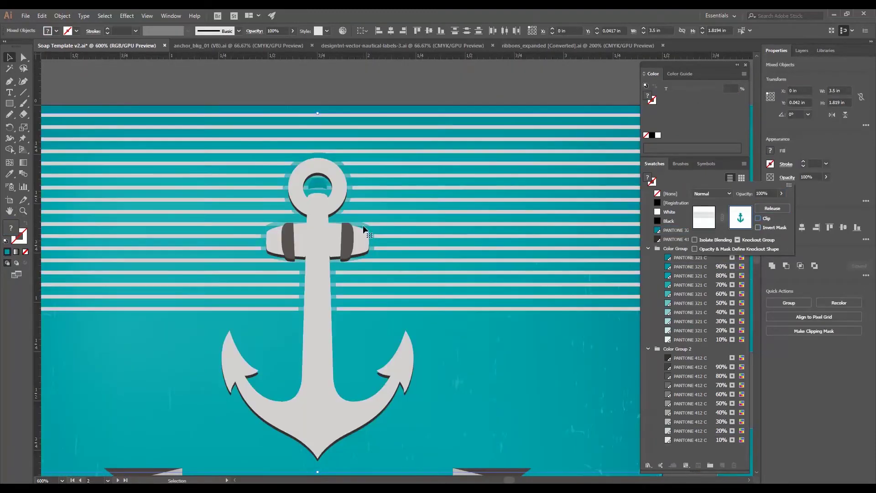
- Fill the anchor shape in the opacity mask with black and clean up the teal shape inside the anchor's ring
left_click(340, 206)
key("a")
left_click(787, 178)
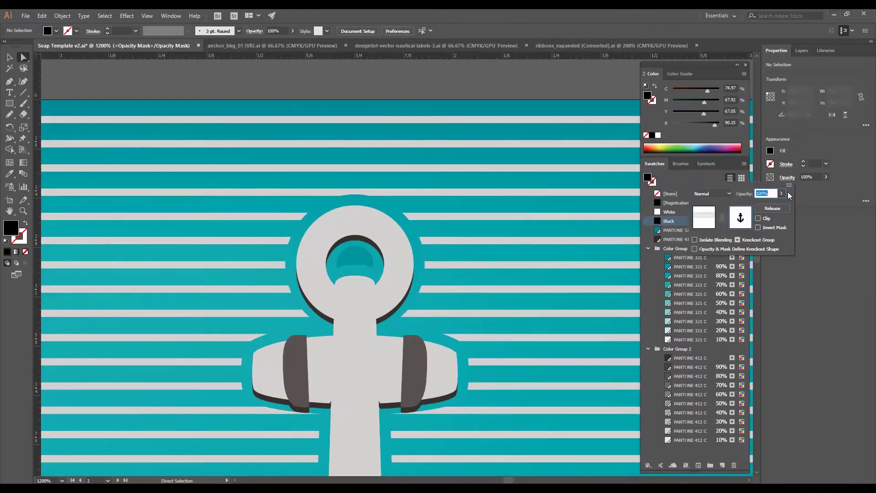
left_click(361, 262)
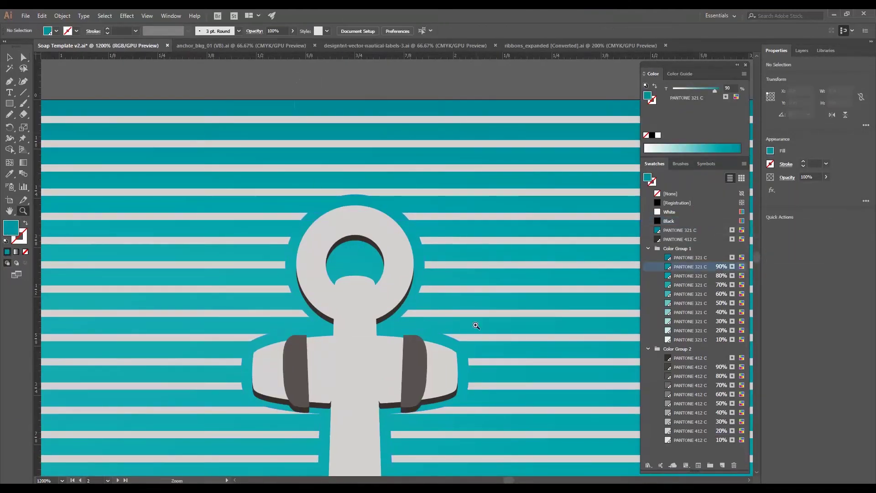
- Place a copy of the front label on the flat box template, rotate it 90° and align it to the front panel
key("ctrl+minus")
key("ctrl+minus")
key("ctrl+minus")
key("ctrl+minus")
key("ctrl+minus")
left_click_drag(630, 358, 533, 355)
key("ctrl+minus")
key("ctrl+minus")
left_click_drag(322, 182, 282, 177)
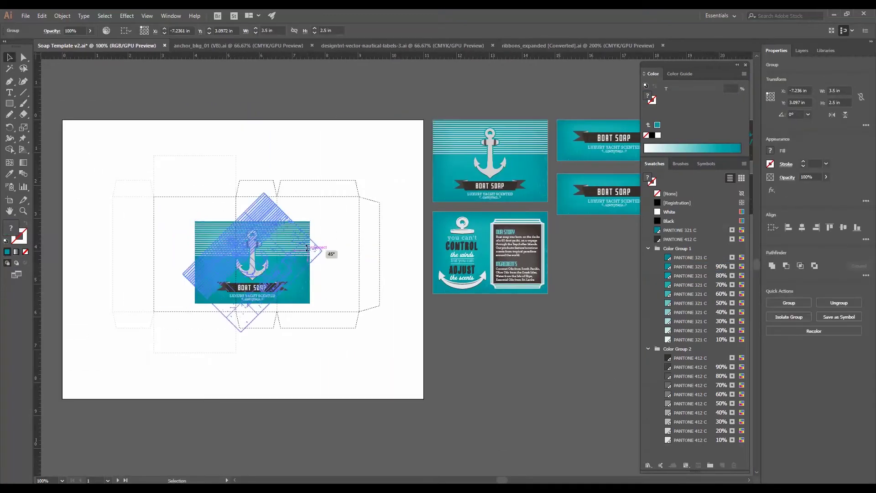
key("ctrl+plus")
key("ctrl+plus")
key("ctrl+plus")
key("ctrl+plus")
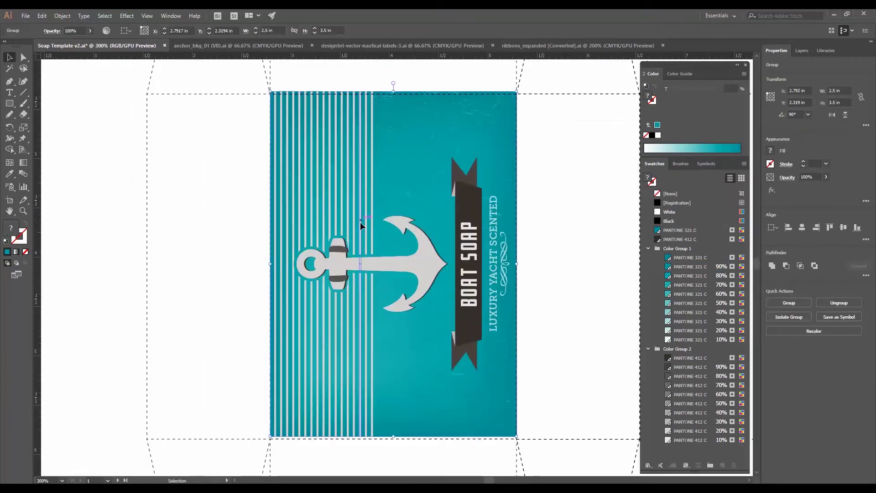
- Place a copy of the quote and story label on the template's back panel, rotated 270°
left_click_drag(710, 217, 412, 217)
key("ctrl+minus")
key("ctrl+minus")
key("ctrl+minus")
key("ctrl+minus")
left_click_drag(456, 200, 326, 213)
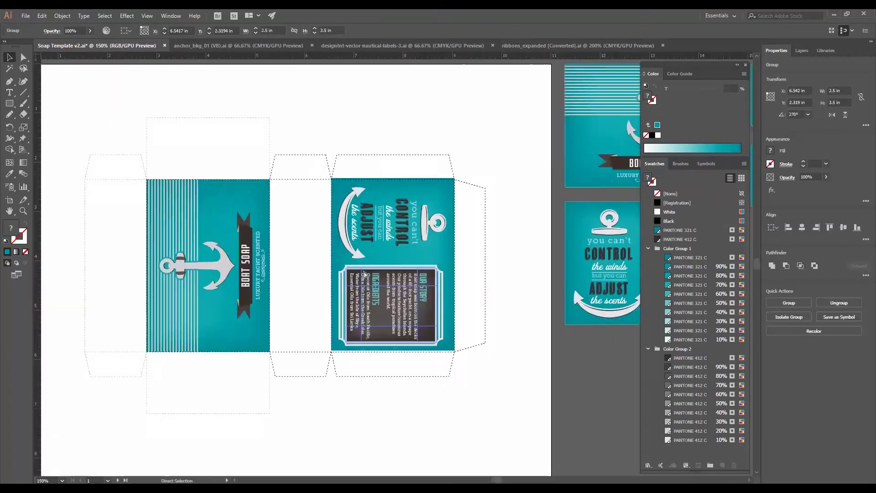
key("ctrl+plus")
key("ctrl+plus")
key("ctrl+minus")
key("ctrl+minus")
key("ctrl+minus")
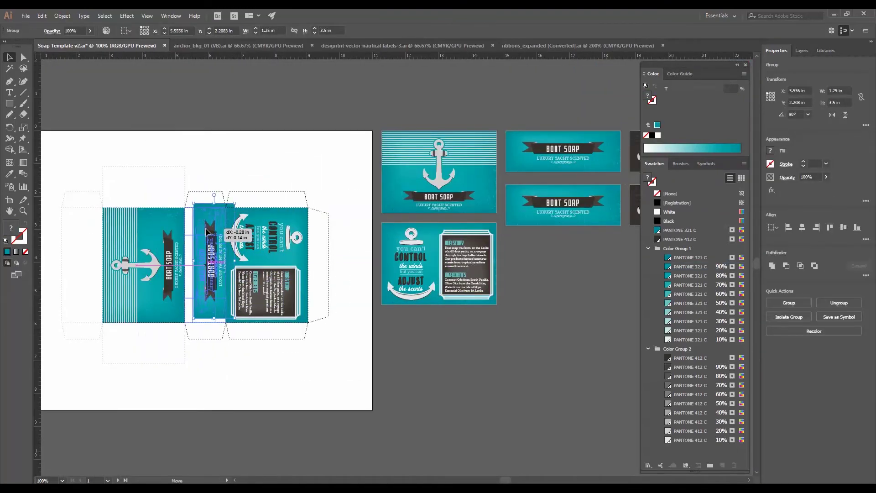
- Place rotated copies of the Boat Soap side labels on the two narrow panels flanking the front panel
left_click_drag(207, 232, 199, 233)
left_click(530, 184)
key("ctrl+plus")
key("ctrl+plus")
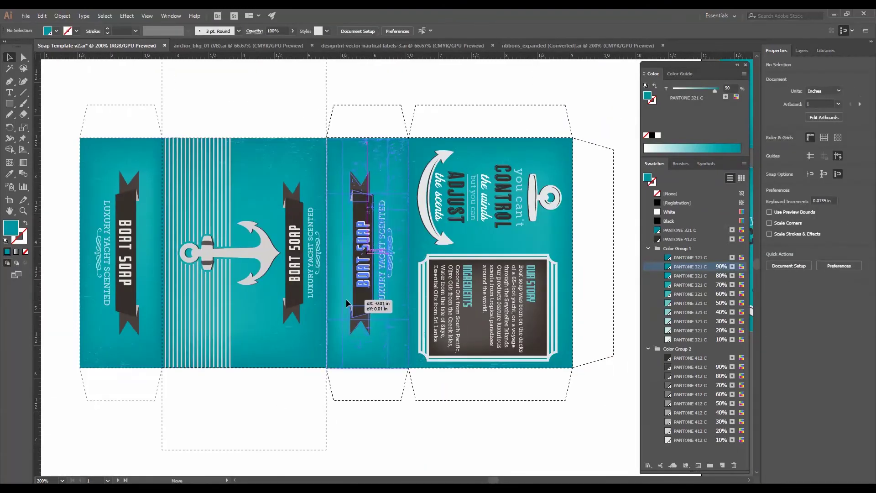
left_click(354, 439)
- Place a copy of the "Anchors Aweigh!" panel on the template flap below the front panel
key("ctrl+minus")
key("ctrl+minus")
key("ctrl+minus")
left_click_drag(563, 152, 385, 362)
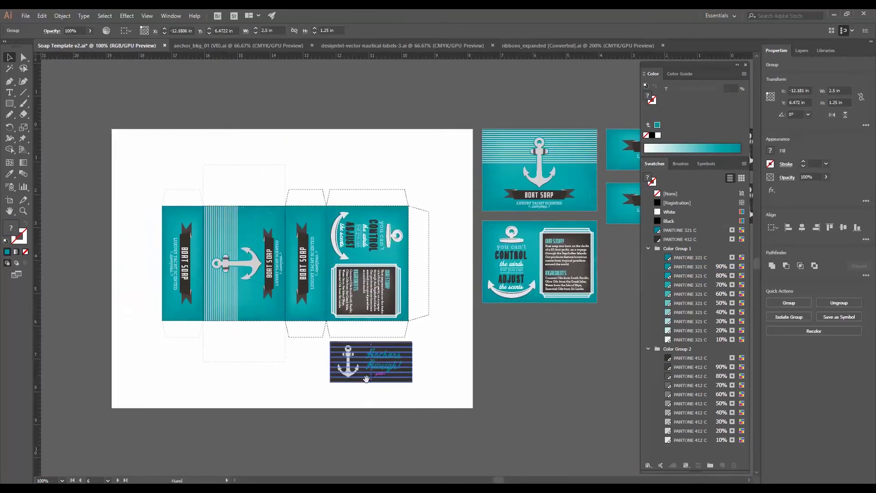
key("ctrl+plus")
key("ctrl+plus")
key("ctrl+plus")
- Place a copy of the "Ahoy There!" panel, rotated 180°, on the template flap above the front panel
key("ctrl+minus")
key("ctrl+minus")
key("ctrl+minus")
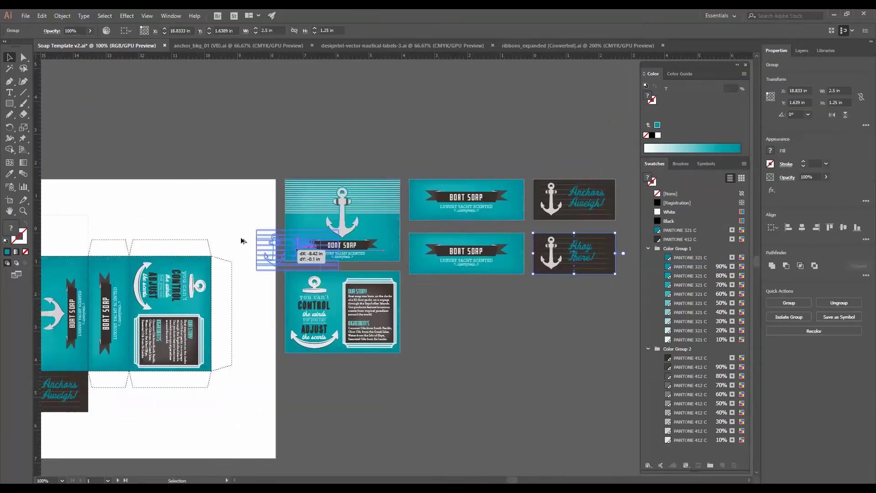
left_click_drag(244, 241, 156, 212)
left_click_drag(426, 246, 341, 204)
left_click_drag(384, 225, 275, 244)
key("ctrl+plus")
key("ctrl+plus")
key("ctrl+plus")
left_click_drag(327, 273, 334, 283)
key("ctrl+minus")
key("ctrl+minus")
key("ctrl+minus")
key("ctrl+minus")
- Print the assembled flat box artwork
left_click(391, 190)
key("ctrl+plus")
key("ctrl+plus")
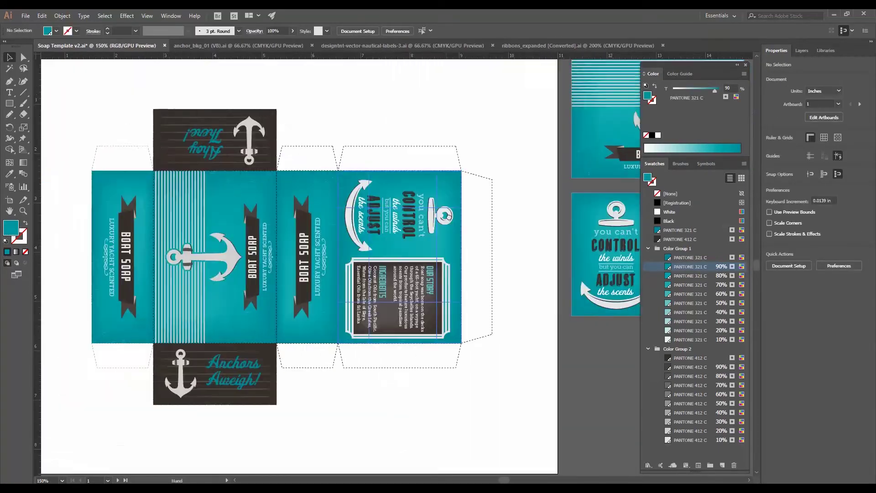
key("ctrl+p")
left_click(412, 346)
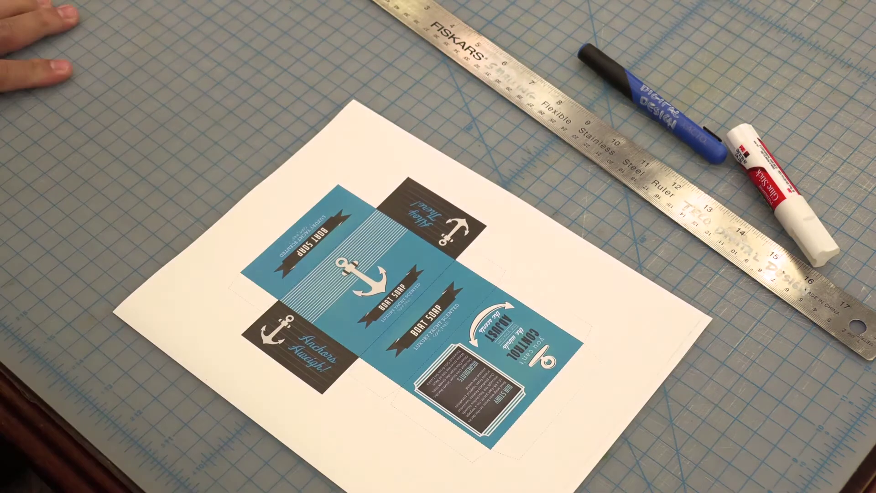
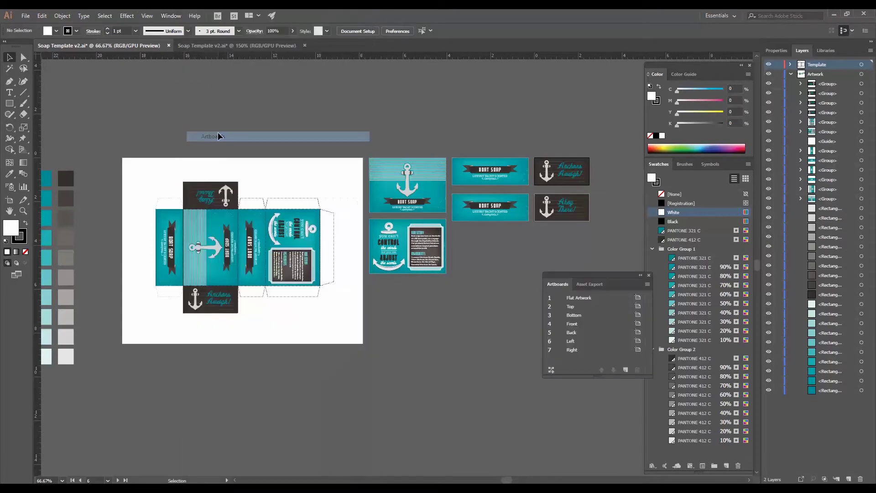
- Add a new artboard directly after the Flat Artwork artboard
left_click(593, 301)
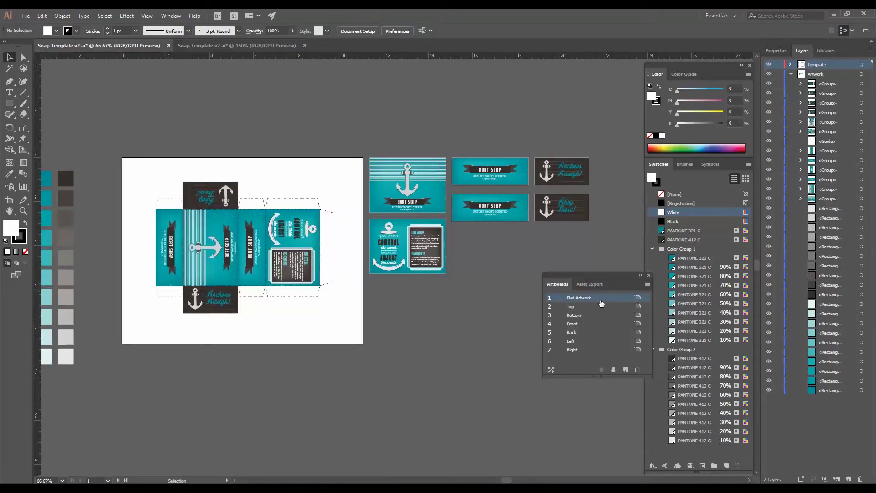
left_click(624, 370)
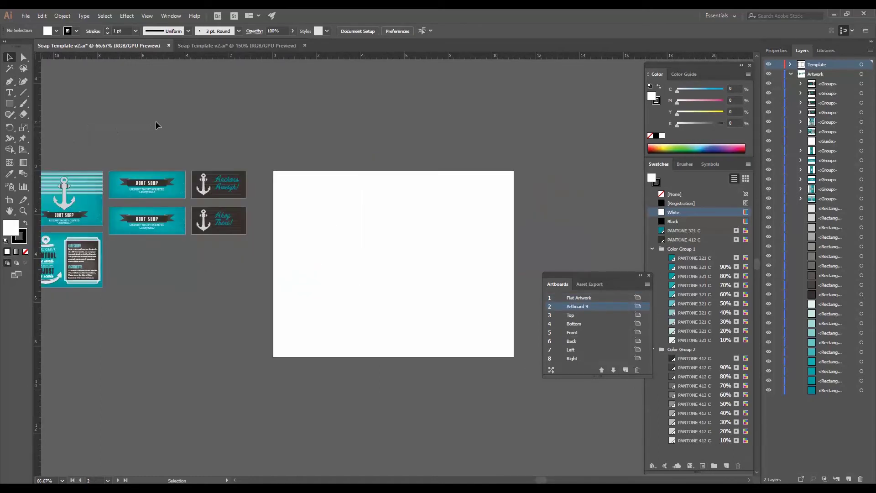
- Move the blank new artboard directly above the Flat Artwork artboard, to X 0 in and Y -9.25 in
key("ctrl+minus")
key("ctrl+minus")
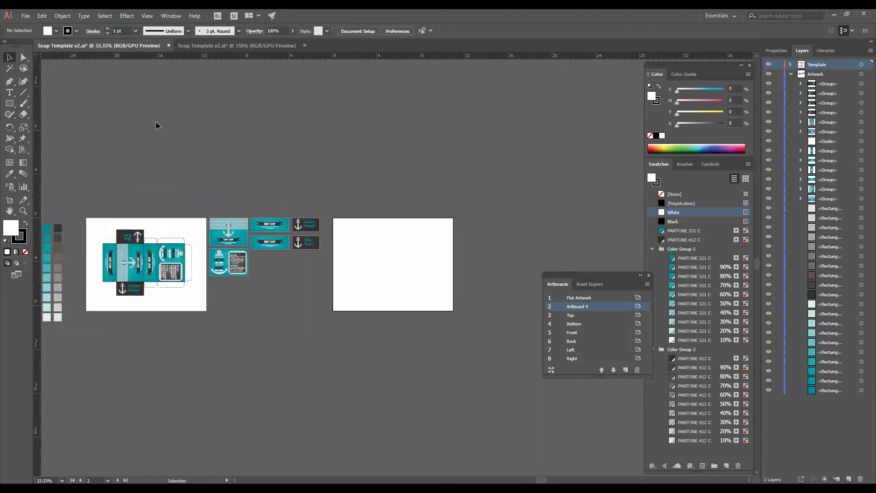
left_click(781, 49)
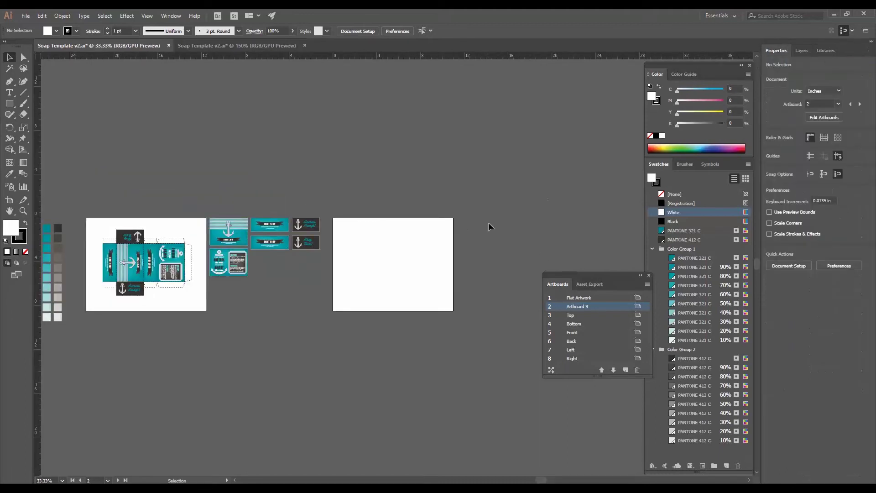
left_click(824, 118)
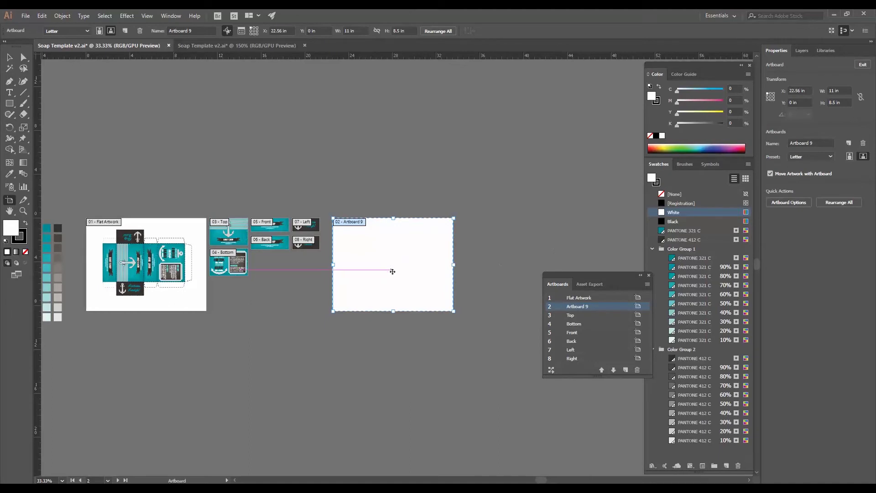
left_click_drag(404, 272, 156, 183)
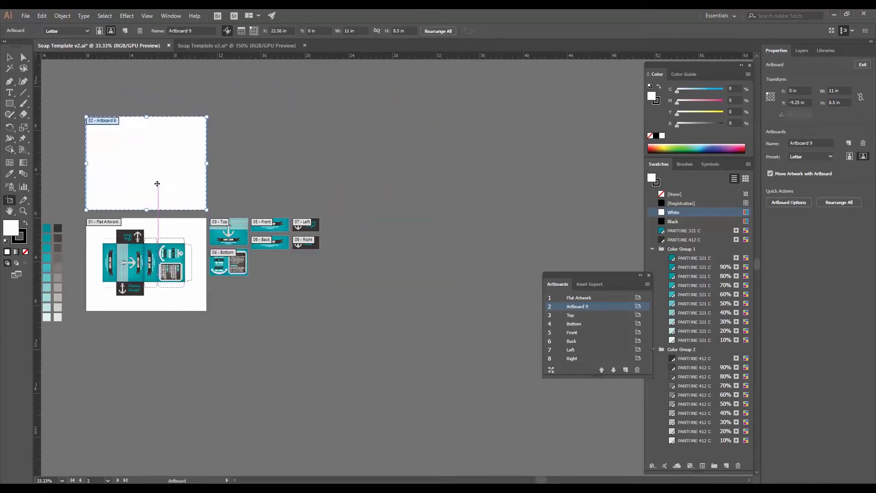
- Make the new blank artboard the first in the artboard order and rename it "3d Views"
double_click(608, 306)
left_click_drag(608, 306, 606, 298)
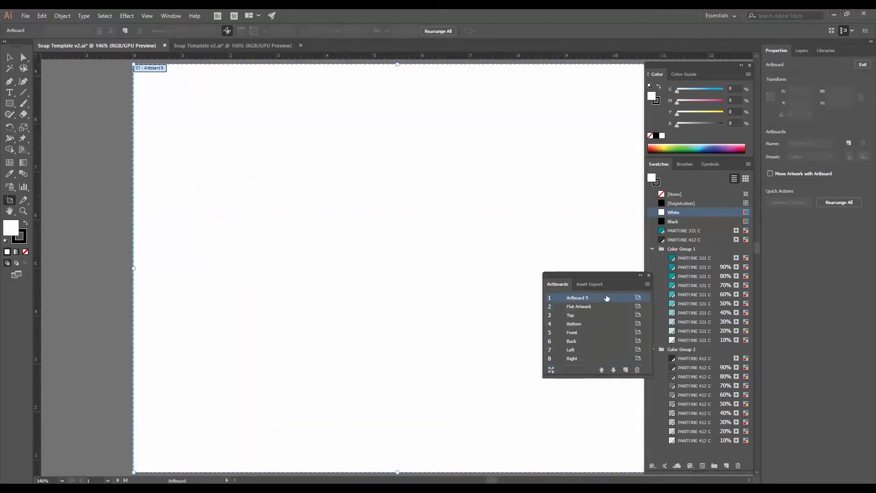
double_click(579, 298)
type("3d Views")
key("Return")
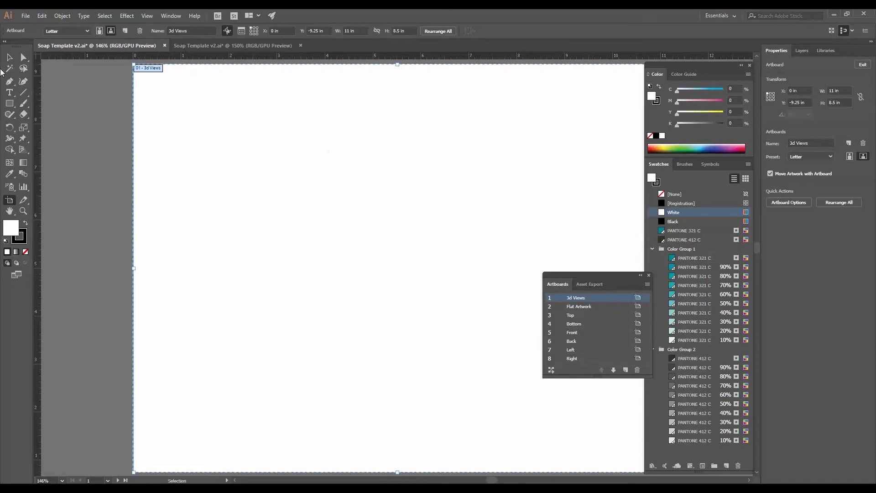
- Leave artboard editing and save the Soap Template v2.ai document
left_click(9, 57)
key("z")
left_click(299, 206, "alt")
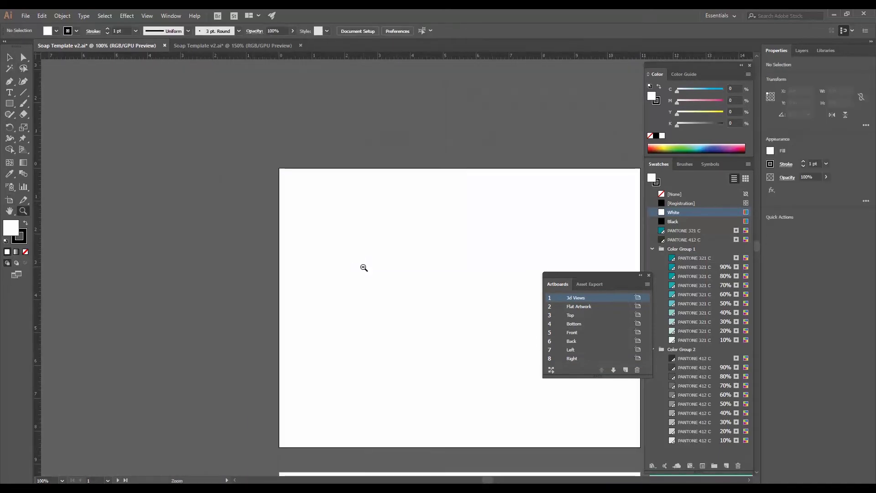
left_click(363, 268, "alt")
left_click_drag(363, 267, 203, 158)
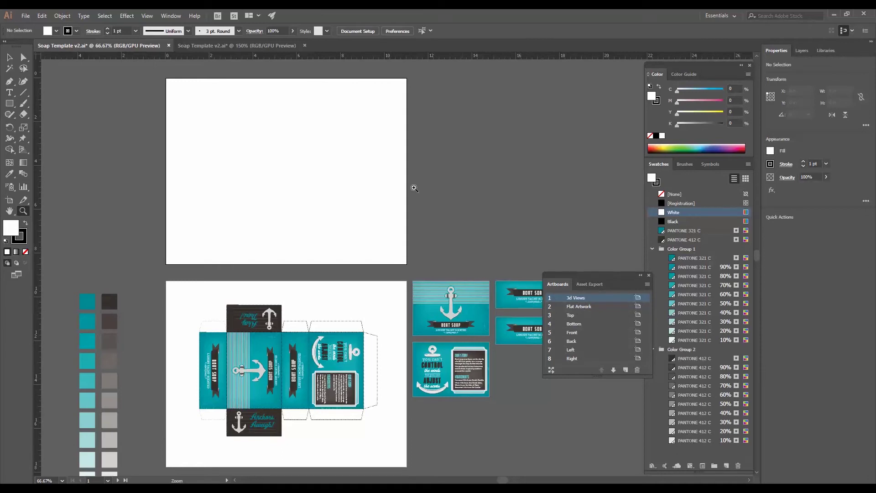
left_click(29, 16)
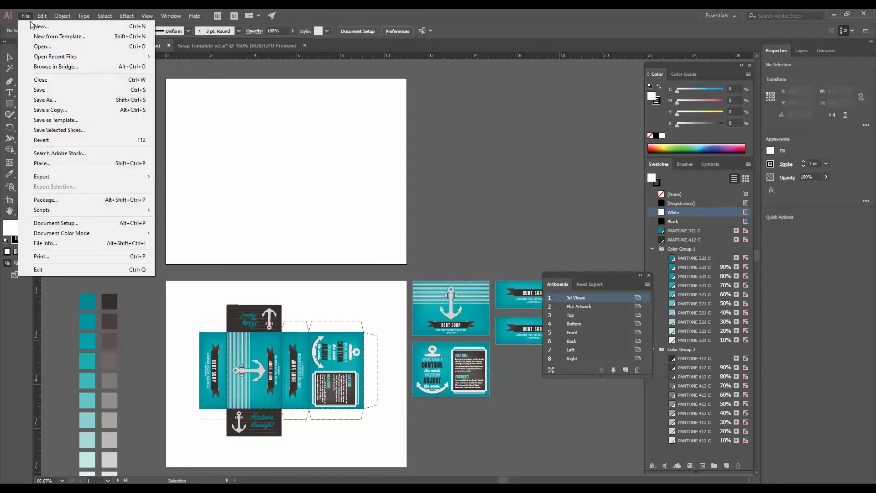
left_click(48, 89)
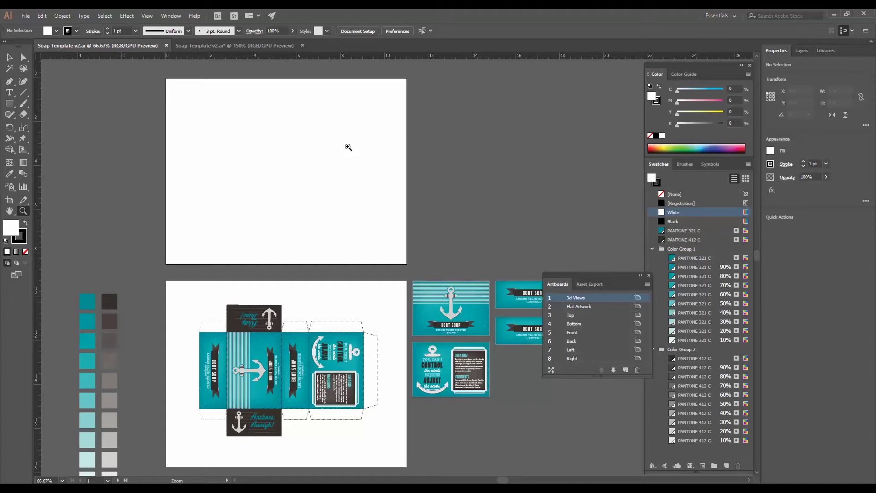
- Create a rectangle 3.5 in wide and 2.5 in high on the 3d Views artboard
left_click(9, 104)
left_click(209, 162)
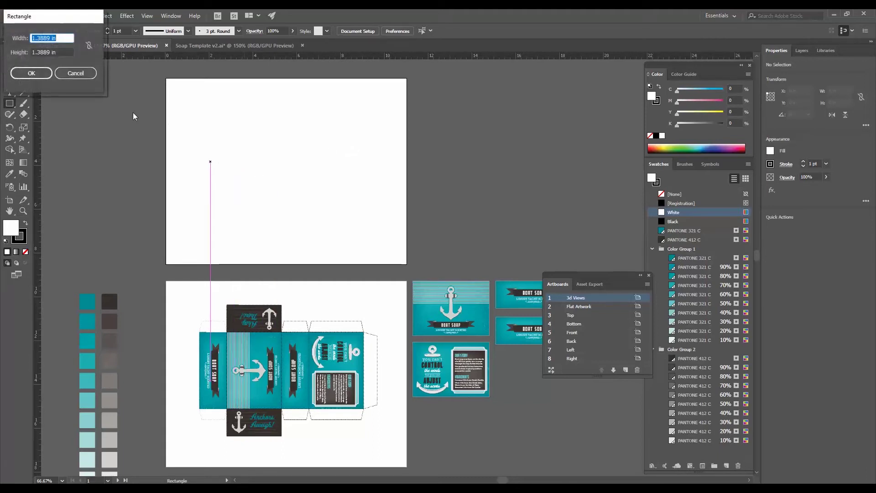
type("3.5")
key("Tab")
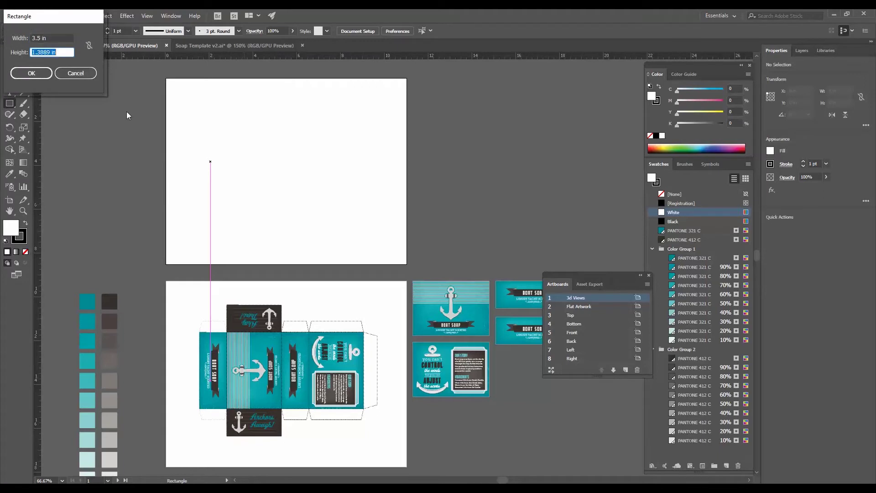
type("2.5")
key("Return")
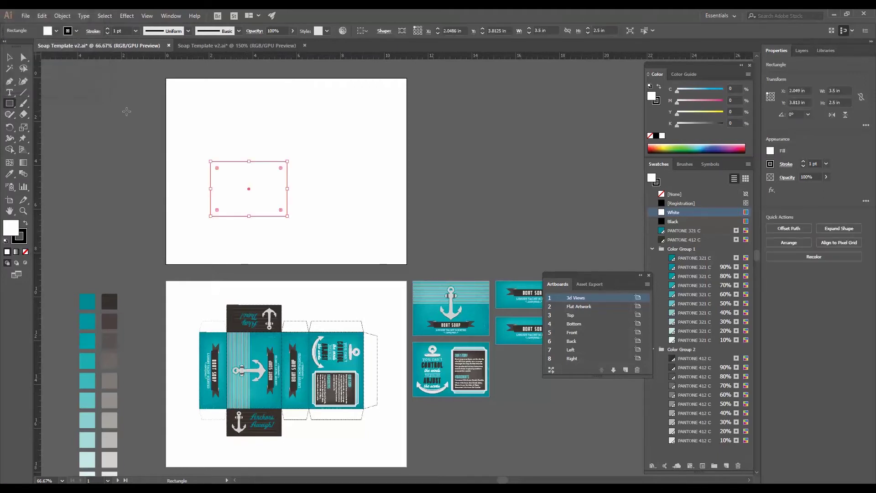
- Remove the new rectangle's stroke and fill it with light grey E8E8E8
left_click(9, 57)
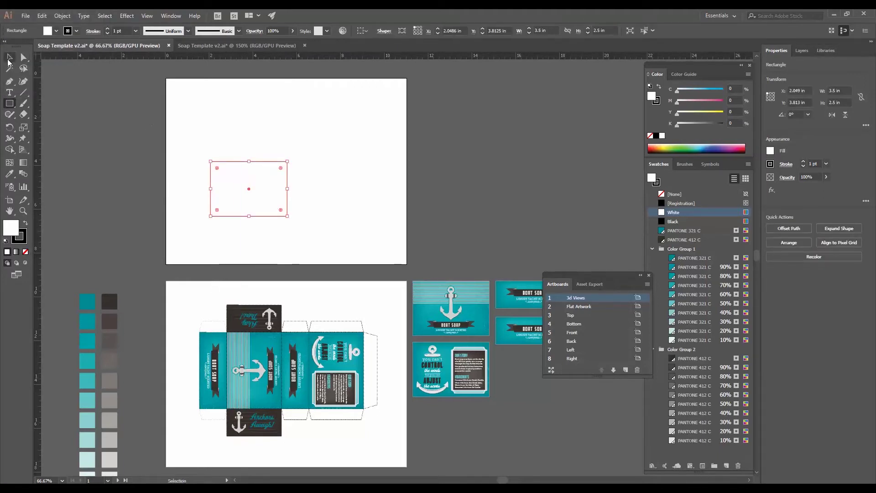
left_click(26, 241)
left_click(25, 252)
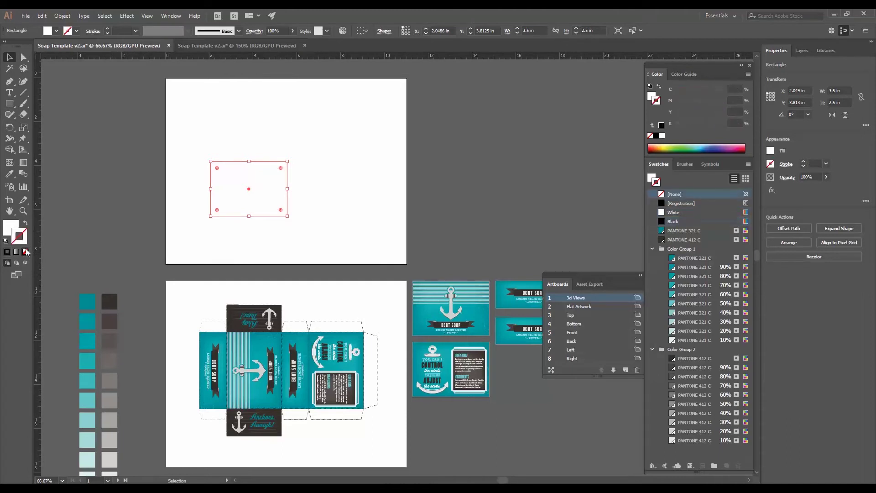
double_click(11, 227)
mouse_move(20, 65)
left_mouse_down()
mouse_move(50, 68)
mouse_move(9, 51)
left_mouse_up()
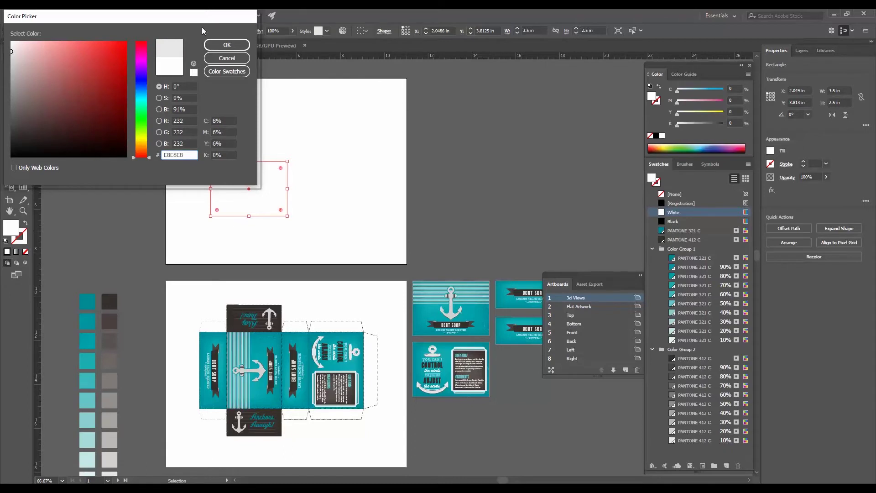
left_click(218, 44)
left_click(318, 110)
- Reposition the grey rectangle on the 3d Views artboard at about X 1.21 in, Y 3 in
key("z")
left_click(253, 200)
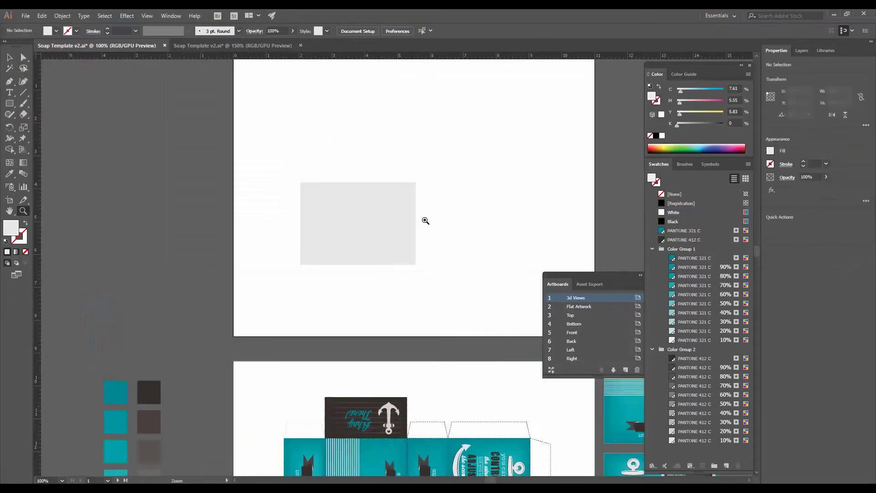
left_click_drag(426, 221, 245, 247)
left_click(322, 278)
key("v")
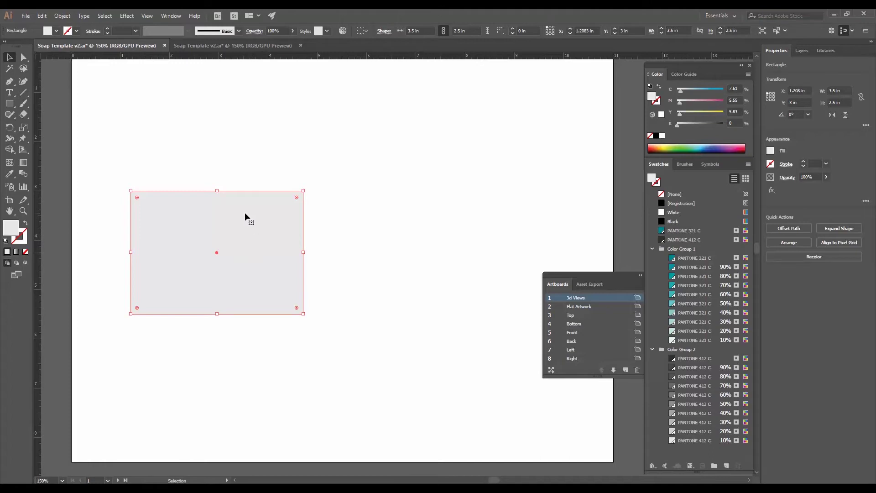
- Set up a 3D Extrude & Bevel effect on the grey rectangle with preview on and an extrude depth of 1.25 in
left_click(127, 15)
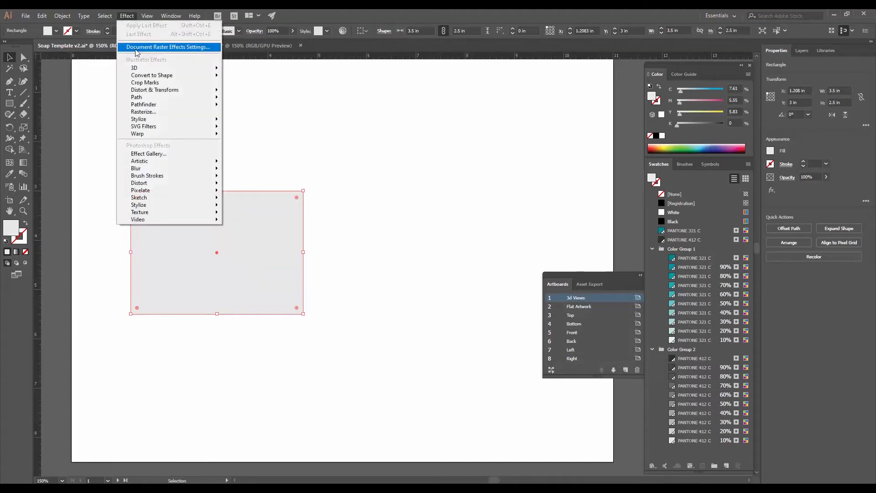
mouse_move(139, 69)
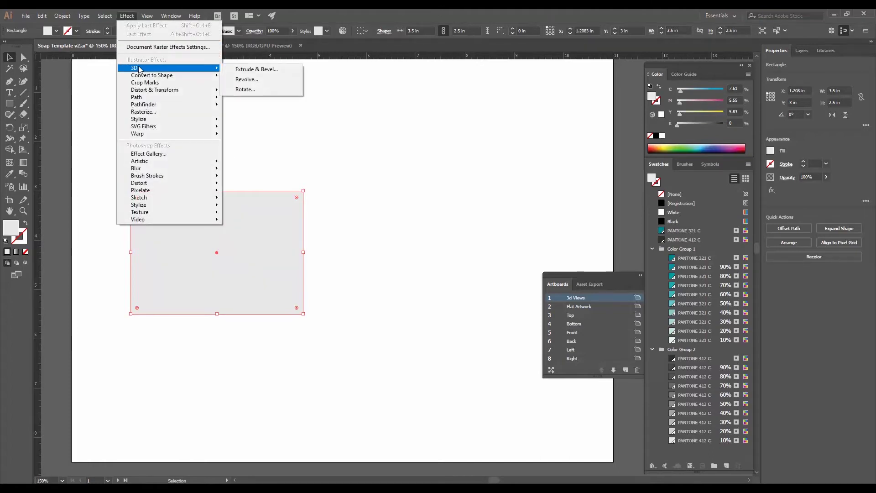
left_click(238, 70)
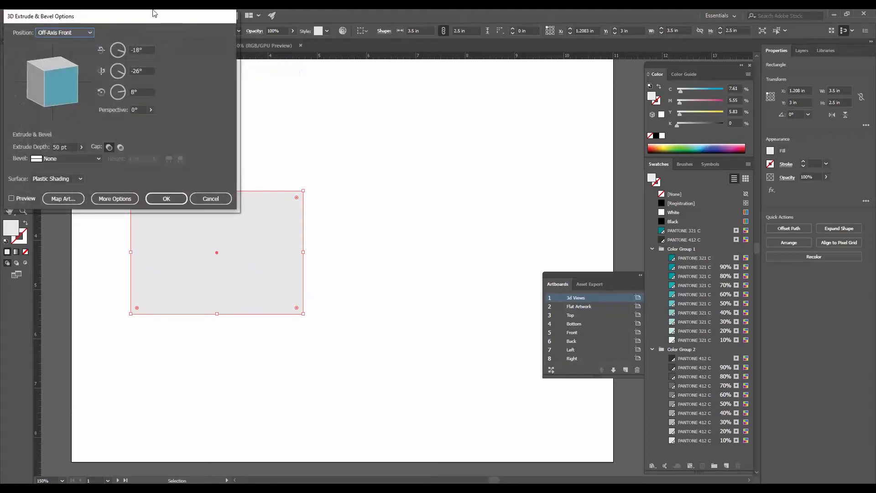
left_click_drag(143, 21, 422, 93)
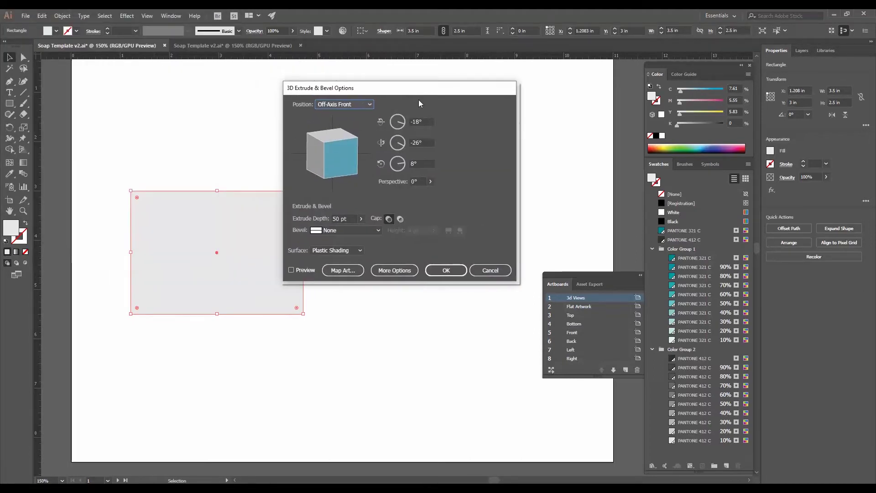
left_click(290, 269)
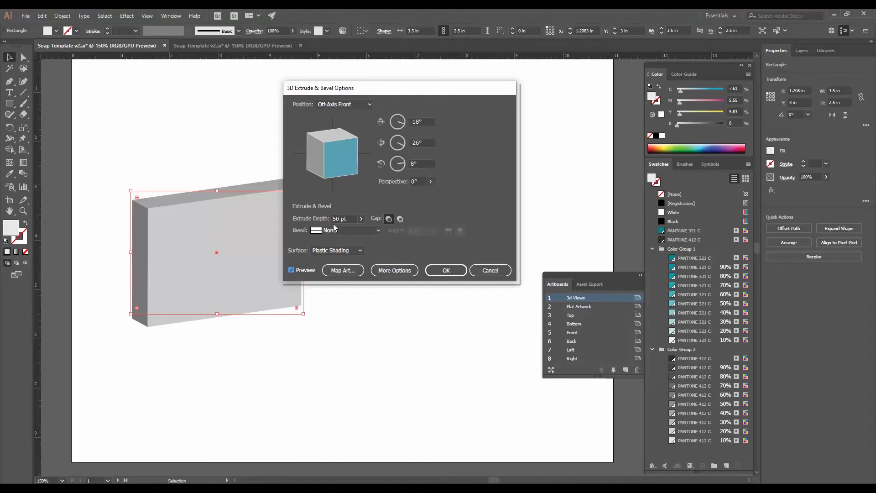
left_click(349, 219)
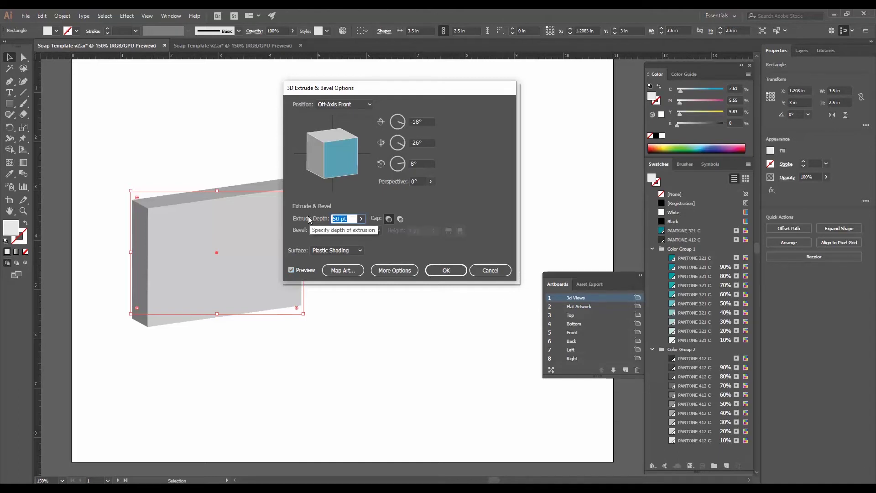
type("1.25in")
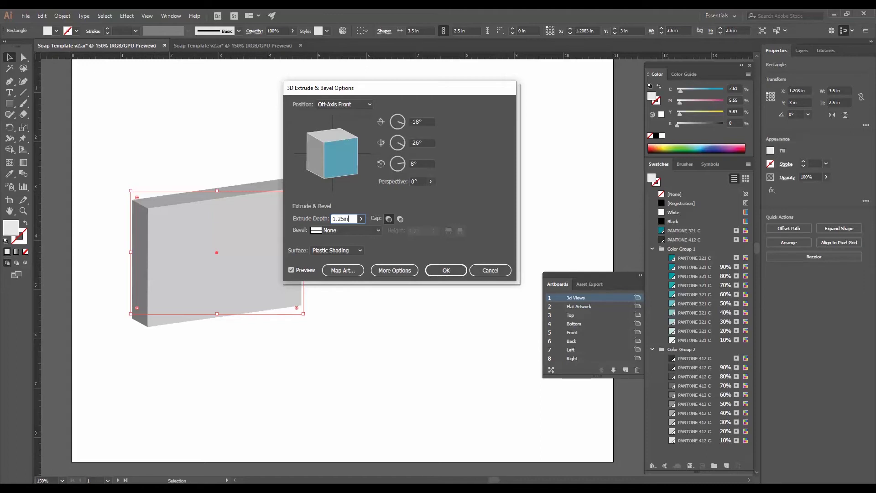
left_click(309, 219)
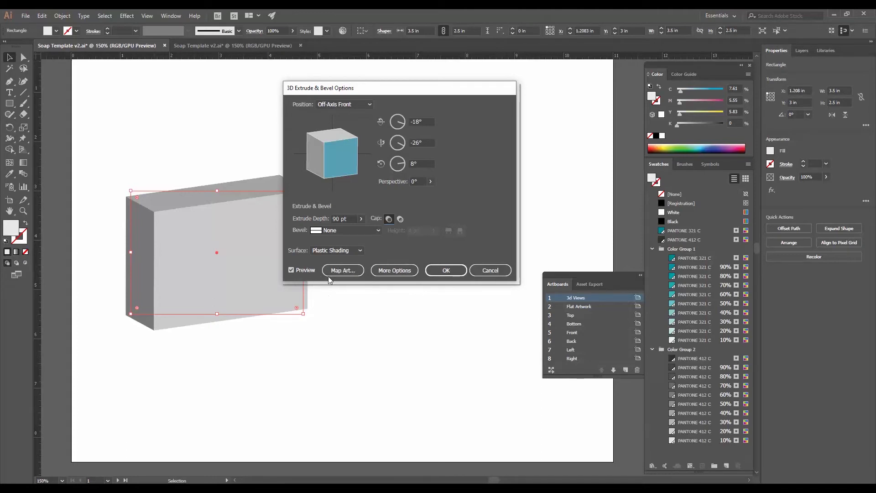
- Examine the extruded box's mappable surfaces and the symbols available in Map Art, leaving the artwork unmapped
left_click(341, 271)
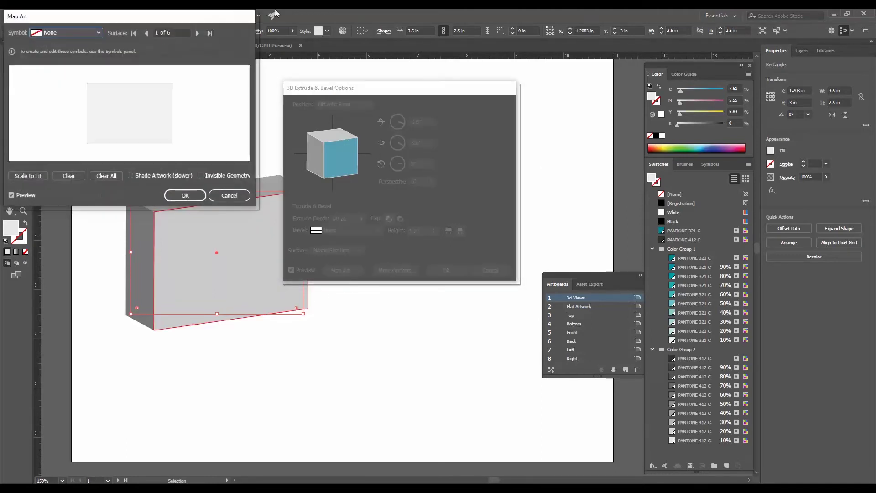
left_click_drag(166, 20, 404, 164)
left_click(429, 175)
left_click(431, 173)
left_click(431, 174)
left_click(380, 174)
left_click(381, 174)
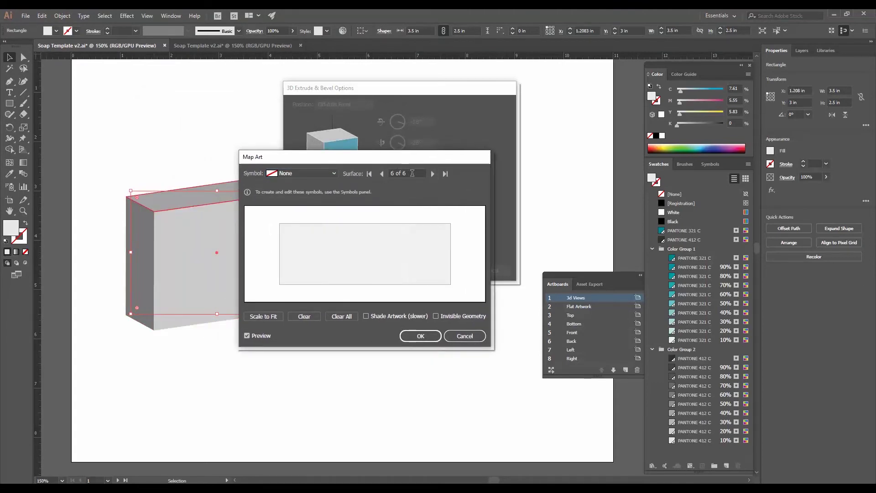
left_click(380, 174)
left_click(295, 174)
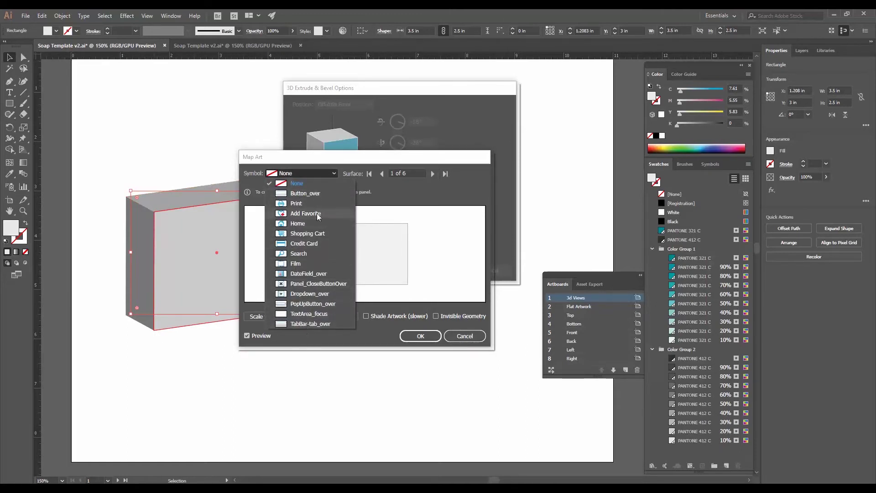
left_click(321, 181)
left_click(465, 335)
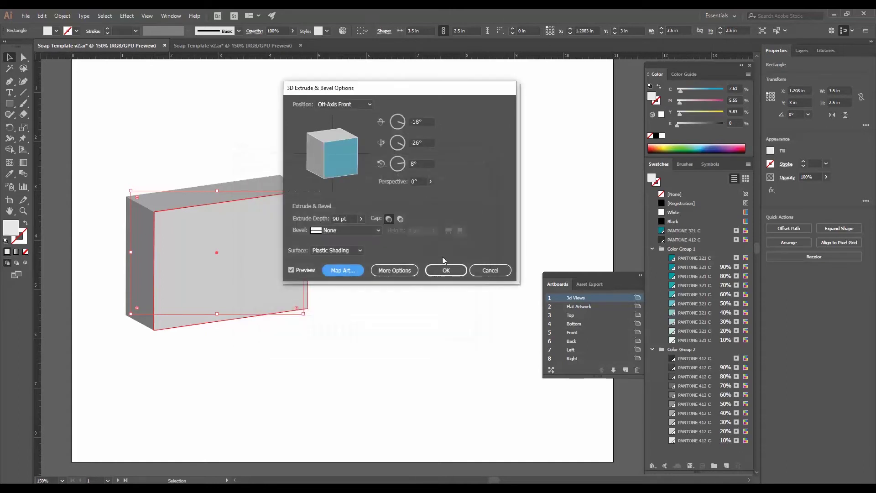
- Apply the configured 3D Extrude & Bevel effect to the rectangle
left_click(450, 275)
left_click(447, 271)
- Close the floating Artboards panel to clear the workspace around the six Boat Soap label designs
key("z")
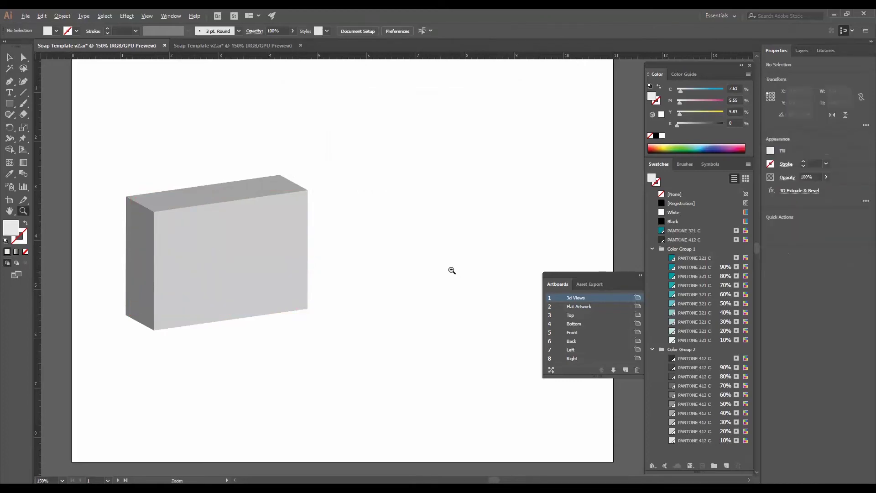
left_click(449, 270, "alt")
left_click(451, 270, "alt")
scroll(411, 229, "down", 5)
scroll(365, 205, "right", 5)
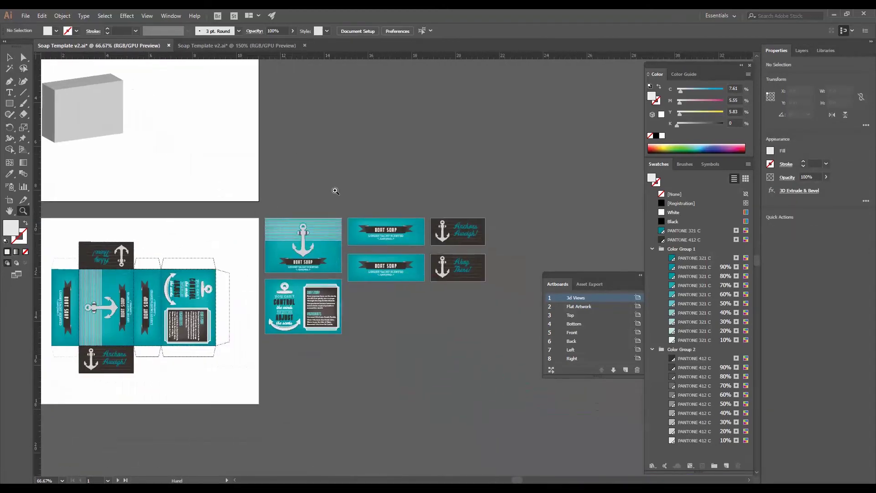
left_click(415, 258)
left_click(347, 264)
scroll(365, 228, "down", 3)
scroll(365, 228, "right", 2)
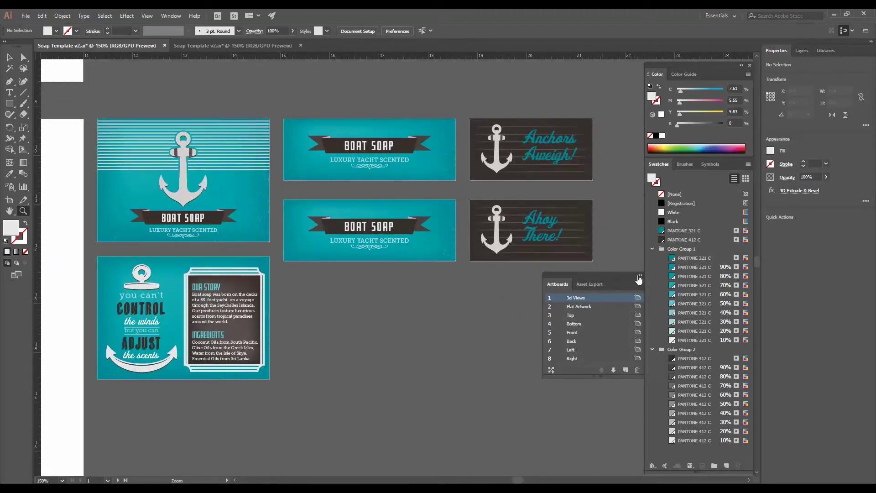
left_click_drag(571, 275, 524, 276)
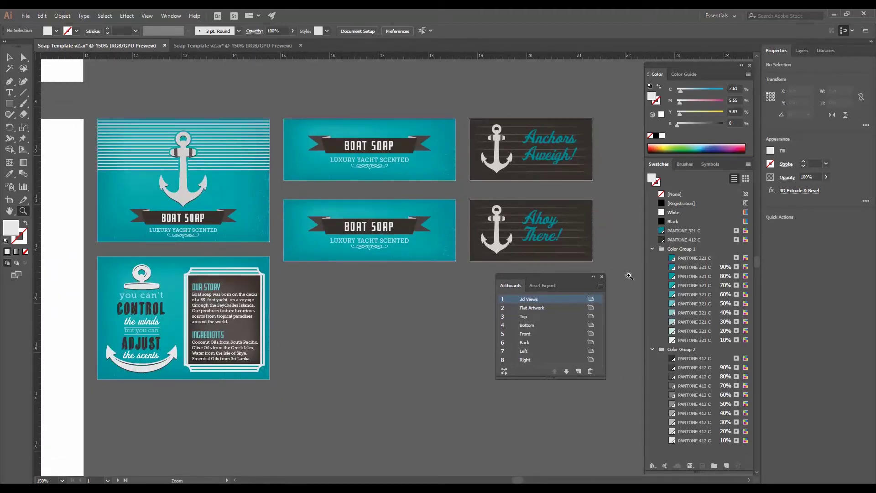
left_click(601, 276)
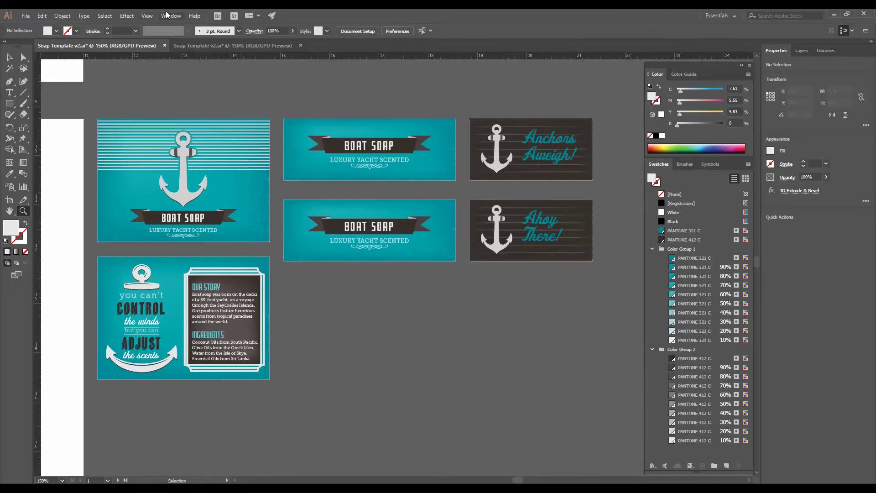
- Delete all the default symbols from the document's symbol library
left_click(709, 165)
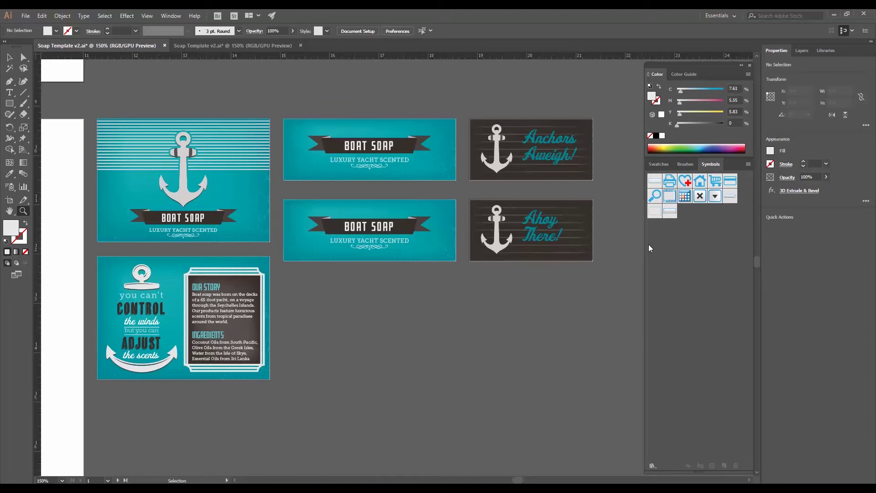
left_click(654, 181)
left_click(717, 231)
left_click(735, 465)
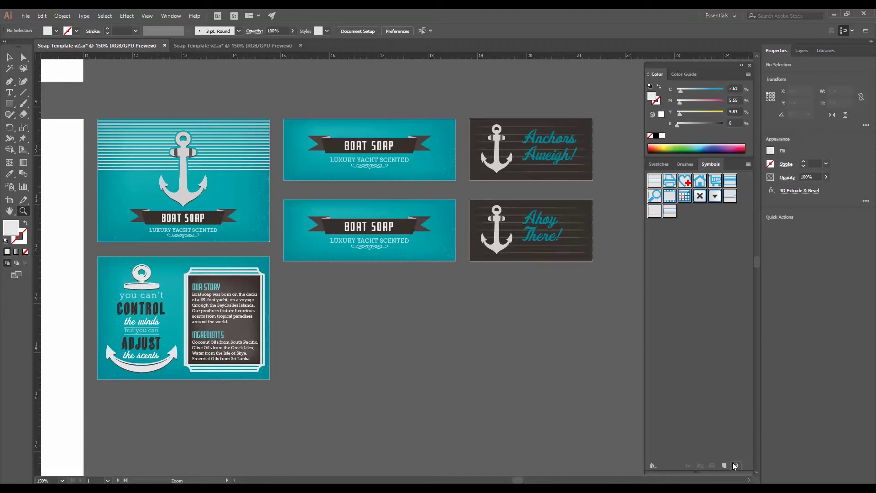
left_click(436, 265)
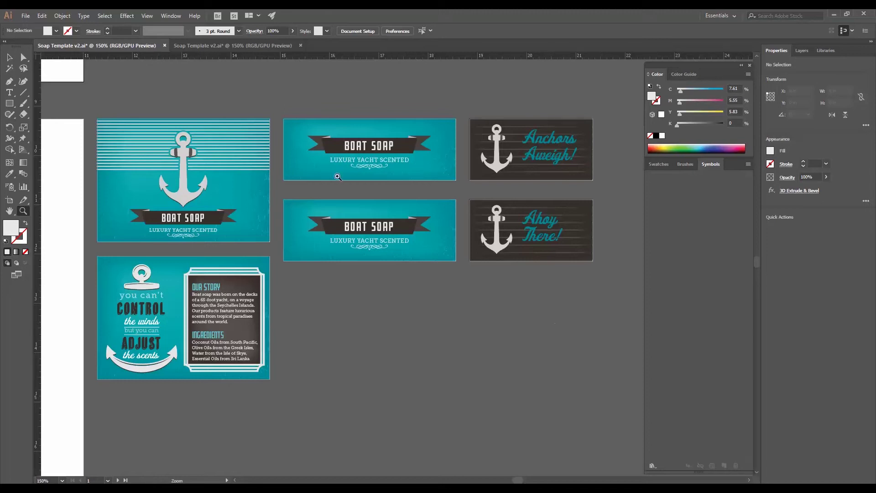
- Save the large striped anchor label as a dynamic Movie Clip symbol named Top
left_click(10, 58)
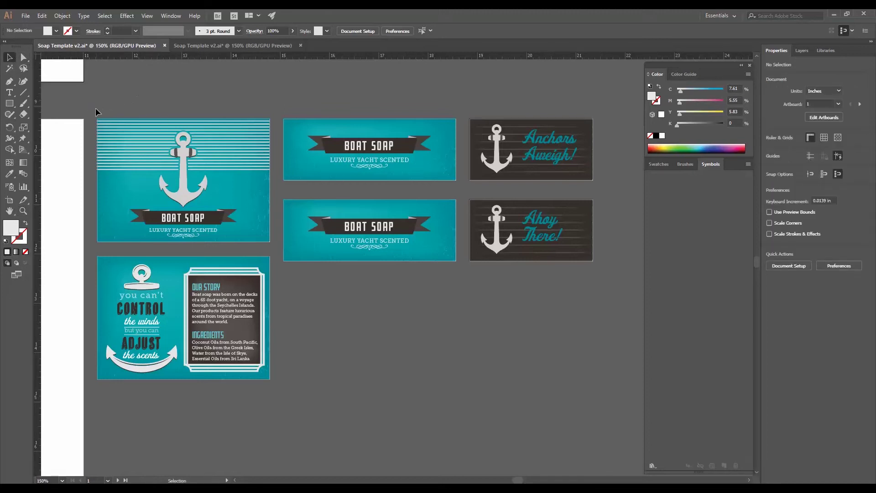
left_click_drag(275, 247, 269, 240)
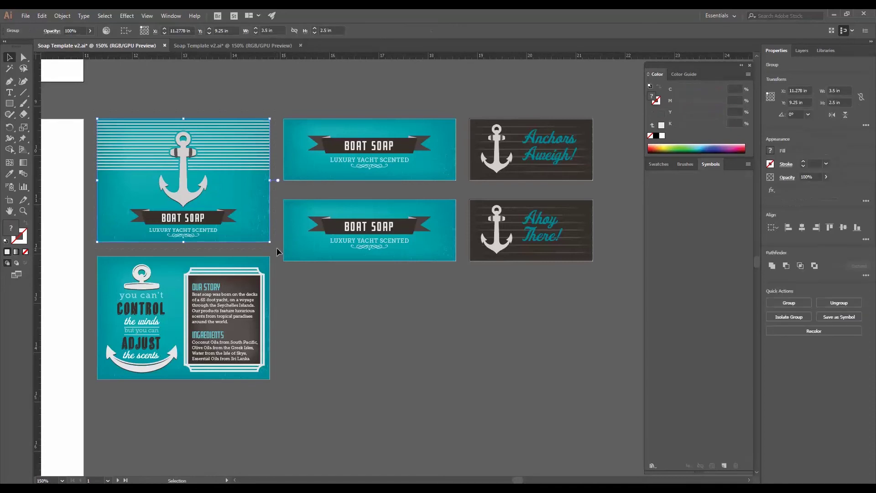
left_click(724, 465)
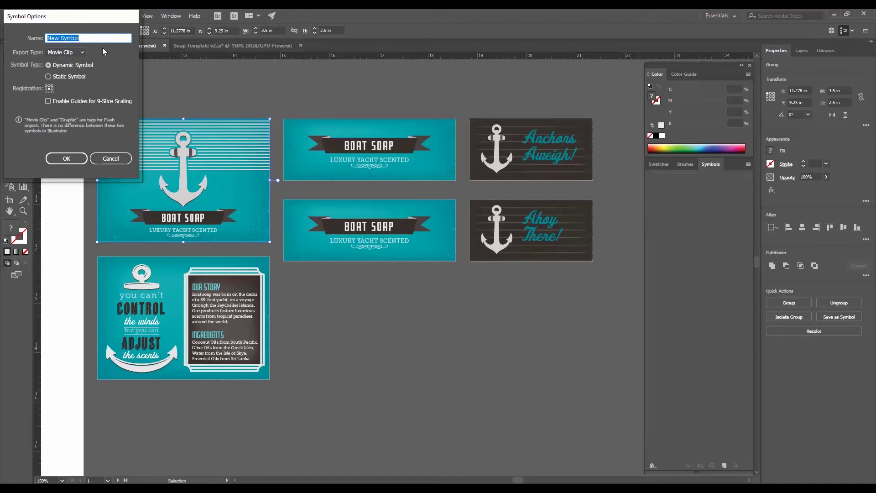
type("Top")
left_click(68, 52)
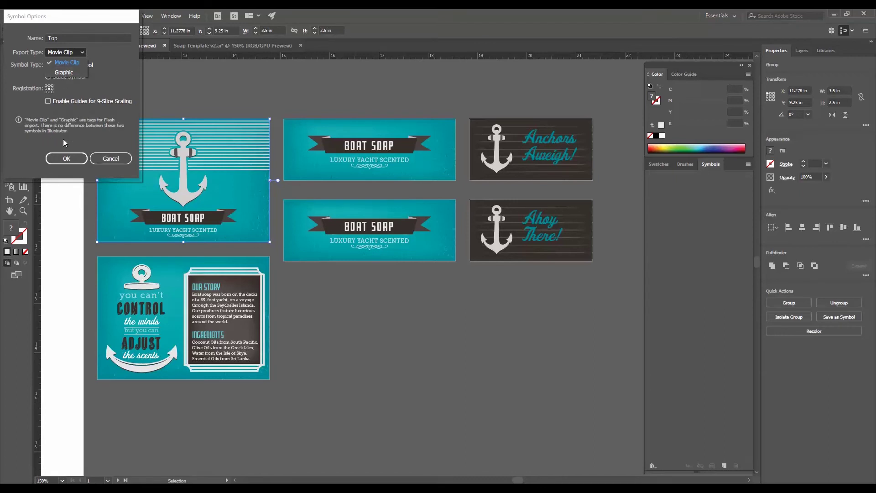
left_click(62, 62)
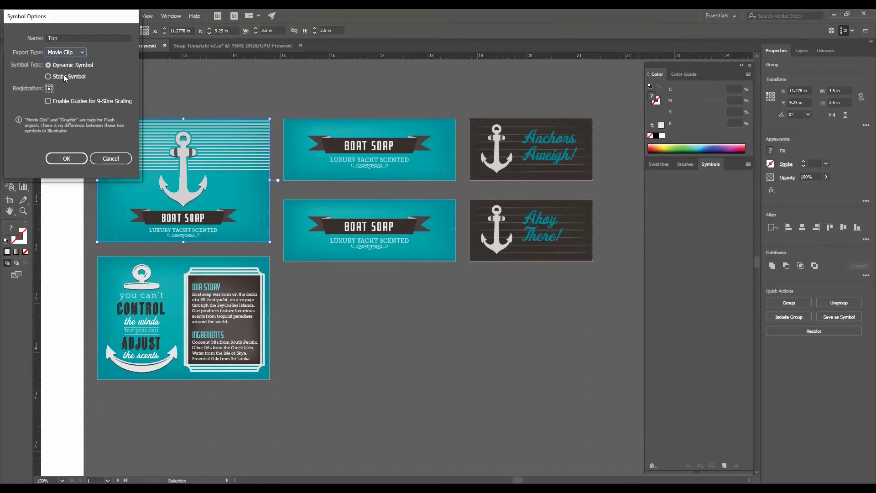
left_click(71, 159)
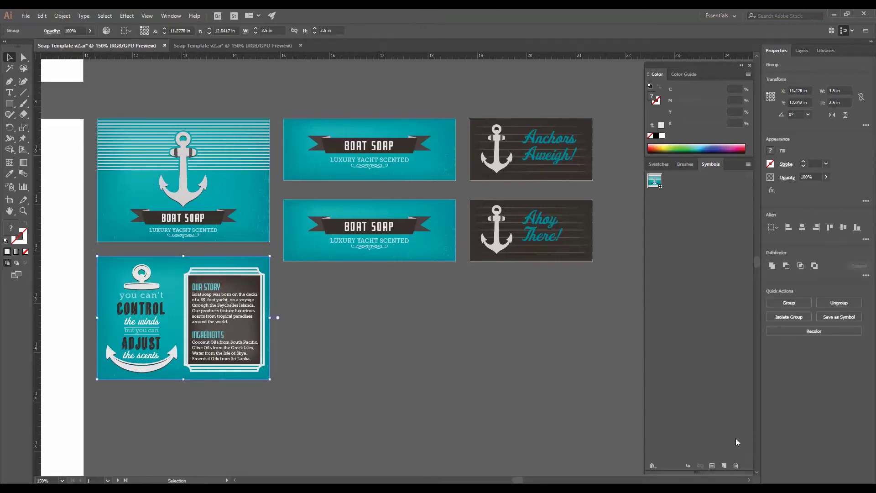
- Save the label with the quote, Our Story and Ingredients text as a symbol named Bottom
left_click(724, 465)
type("B")
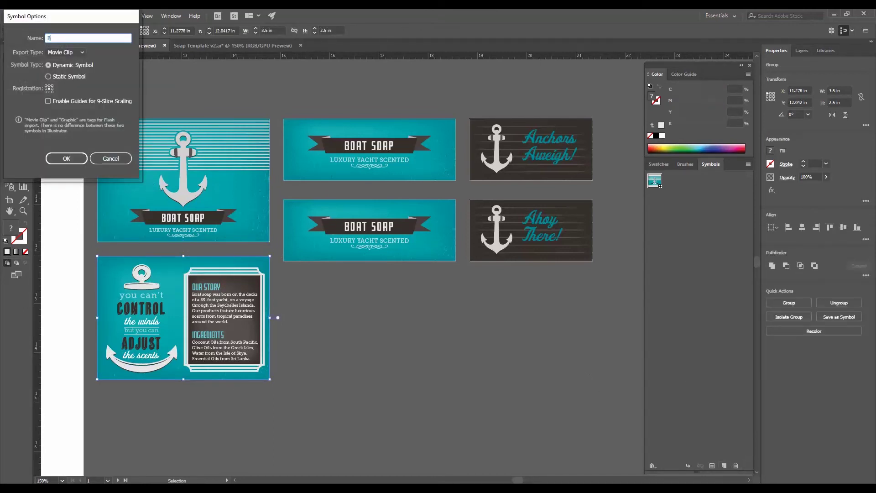
type("ottom")
key("Return")
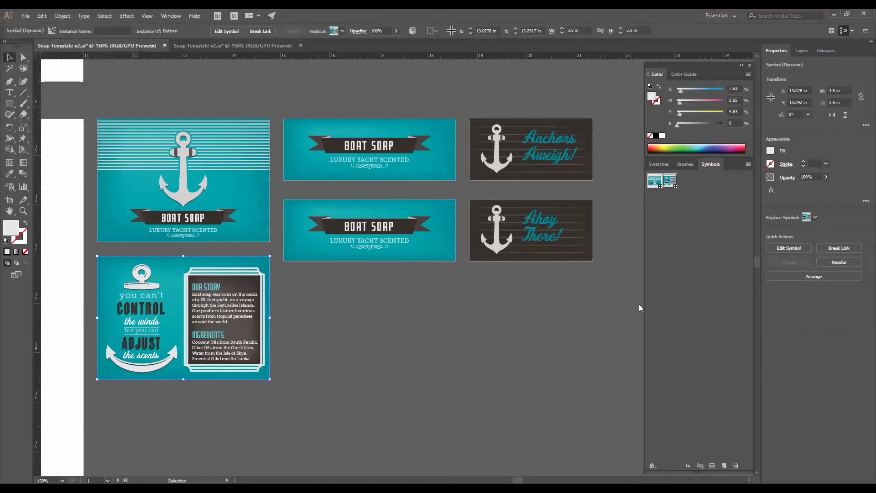
- Save the upper teal Boat Soap banner label as a symbol named Front
left_click_drag(280, 109, 466, 197)
left_click(725, 465)
type("F")
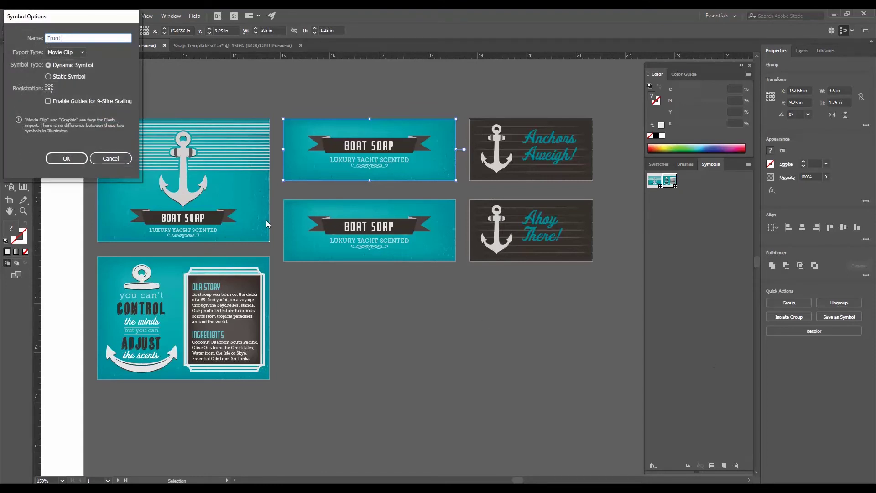
type("ront")
left_click(66, 158)
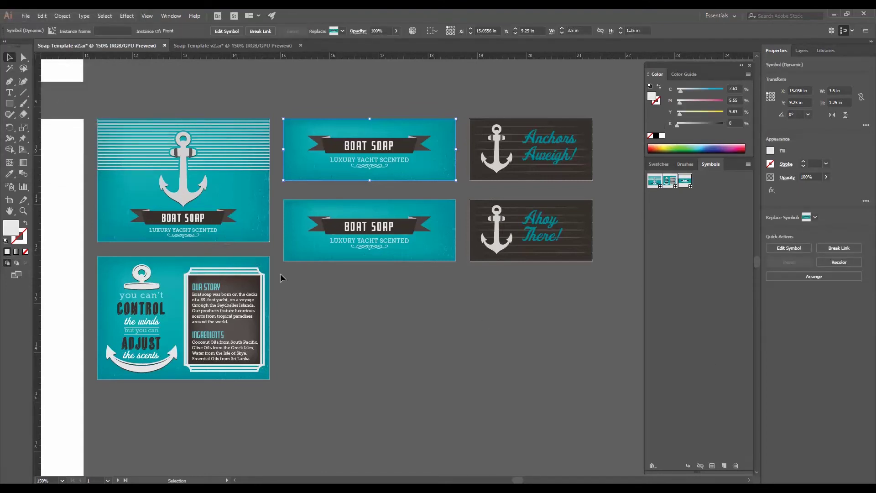
- Save the lower teal Boat Soap banner label as a symbol named Back
left_click_drag(463, 187, 449, 207)
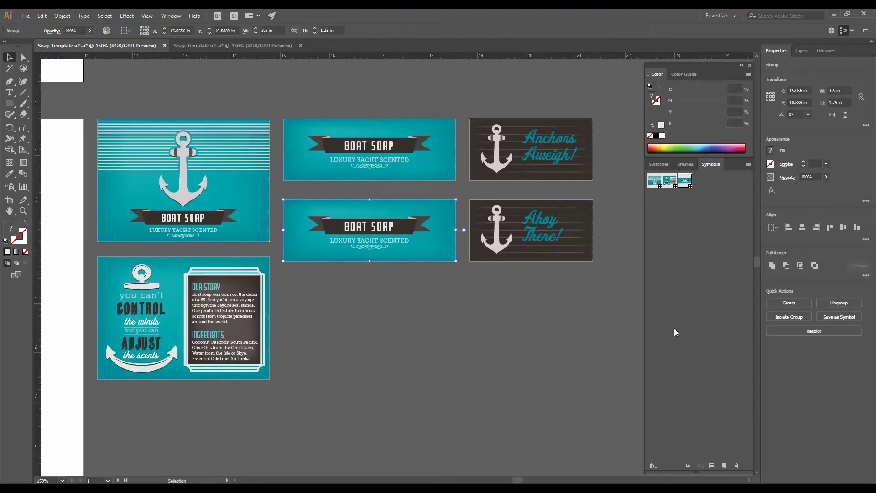
left_click(724, 465)
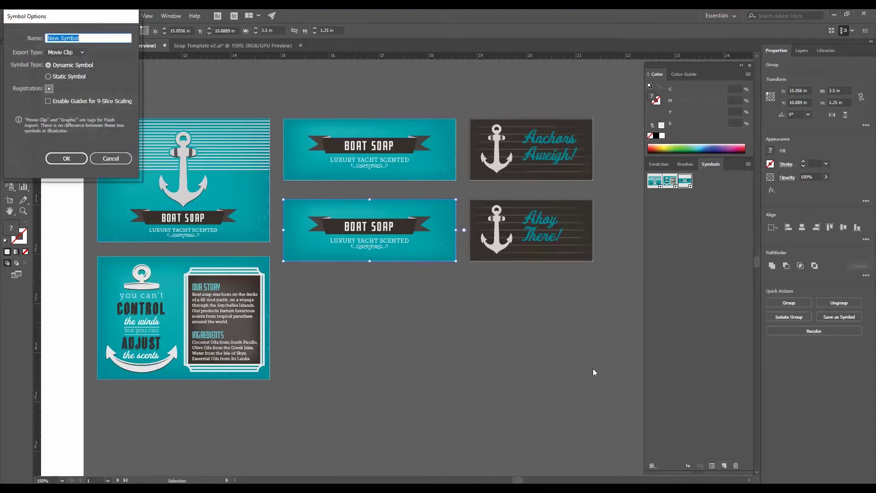
type("Back")
key("Return")
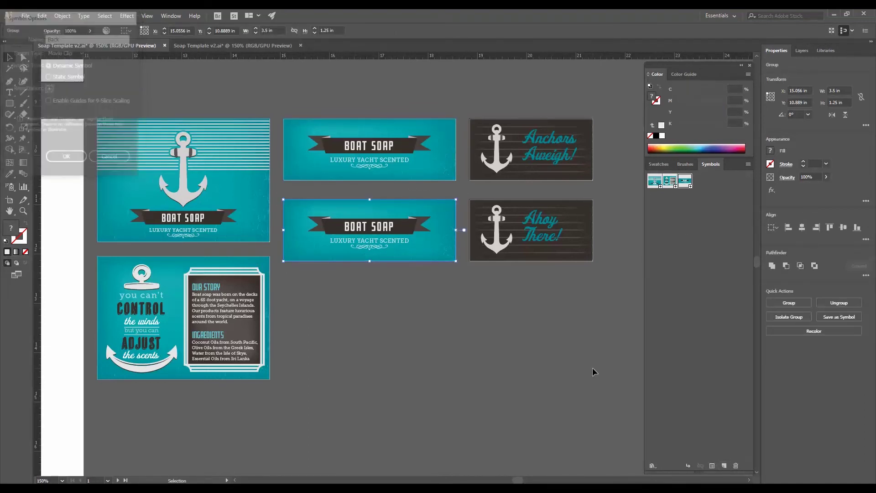
- Save the dark "Anchors Aweigh!" label as a symbol named Left
left_click_drag(469, 111, 600, 196)
left_click(723, 465)
type("Left")
key("Return")
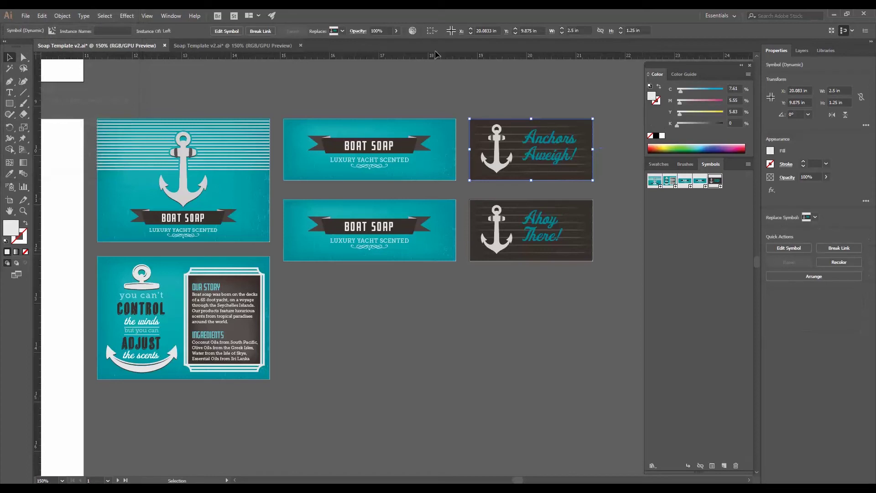
- Save the dark "Ahoy There!" label as a symbol named Right
left_click(588, 202)
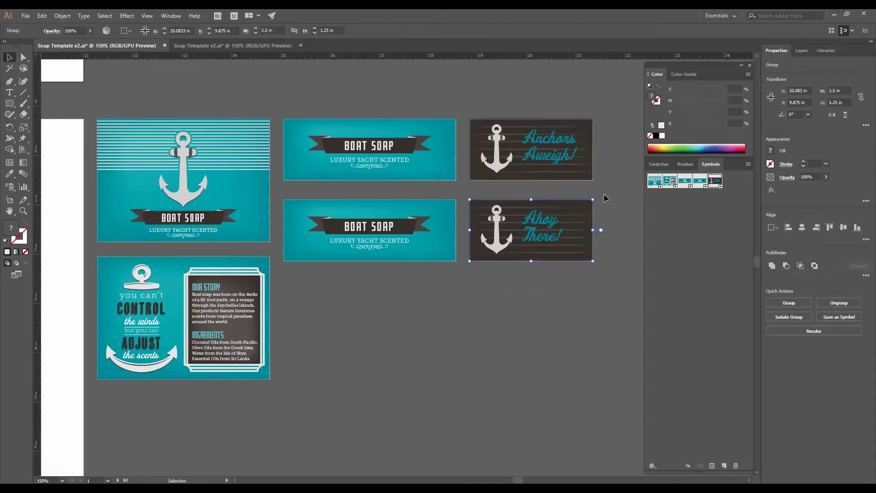
left_click(724, 466)
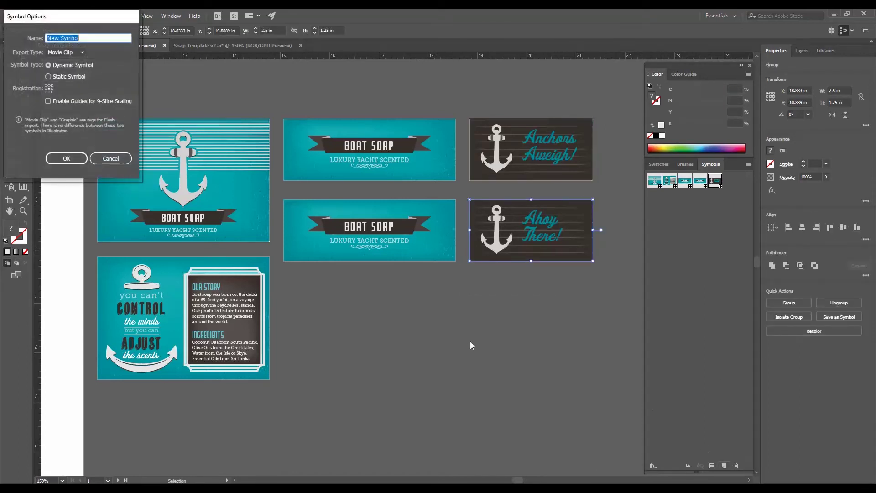
type("Right")
key("Return")
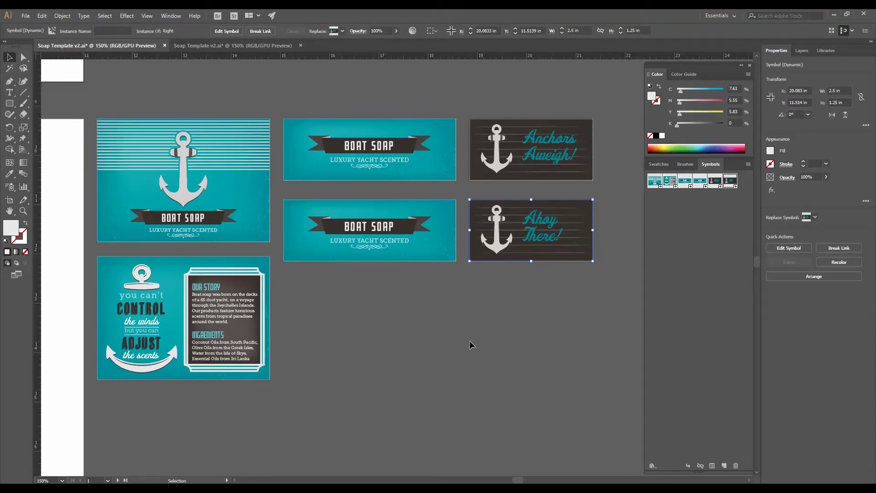
- Place three trial instances of the Right symbol on the empty canvas, enlarging one and narrowing another
key("ctrl+minus")
key("ctrl+minus")
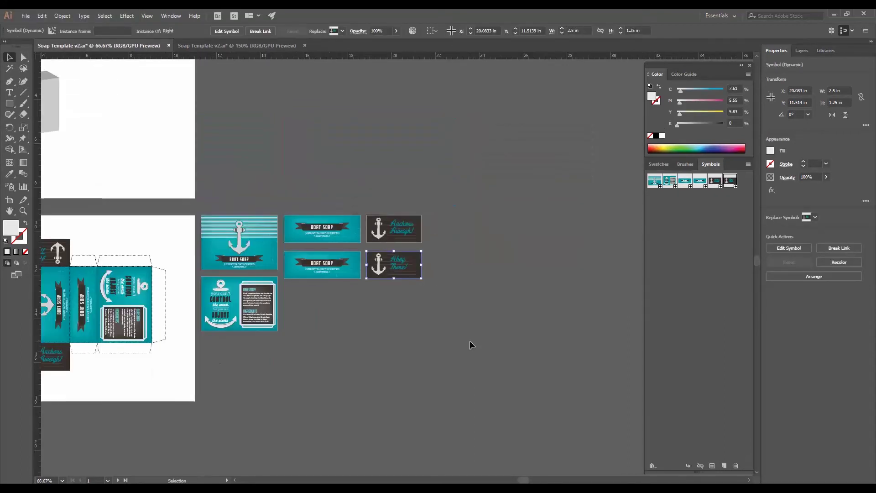
left_click(291, 157)
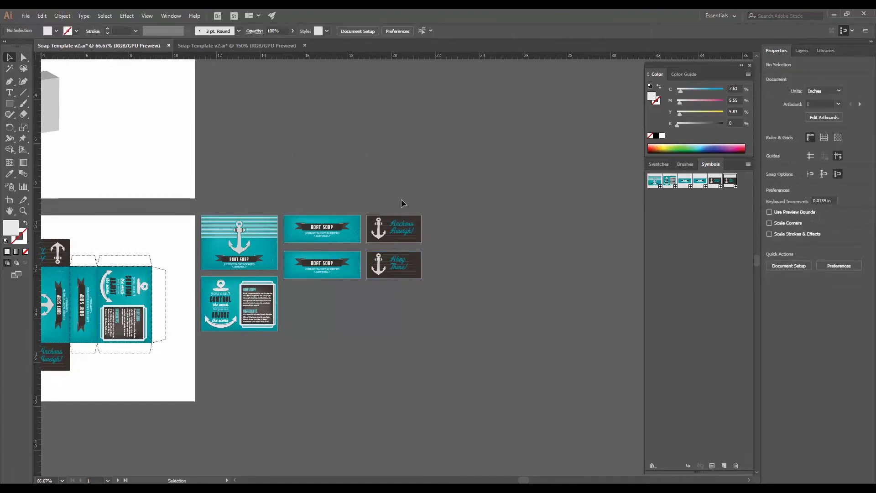
left_click_drag(729, 181, 452, 125)
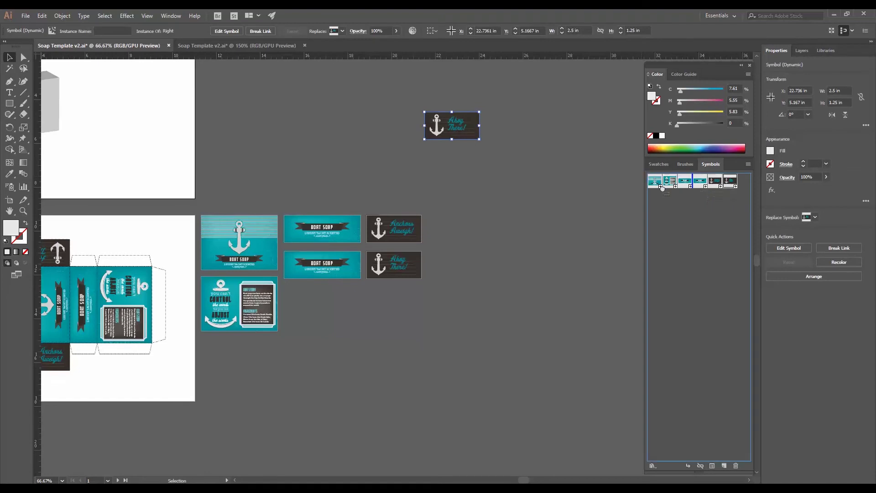
left_click_drag(729, 181, 535, 156)
left_click_drag(723, 185, 631, 234)
left_click(557, 158)
left_click_drag(557, 158, 520, 159)
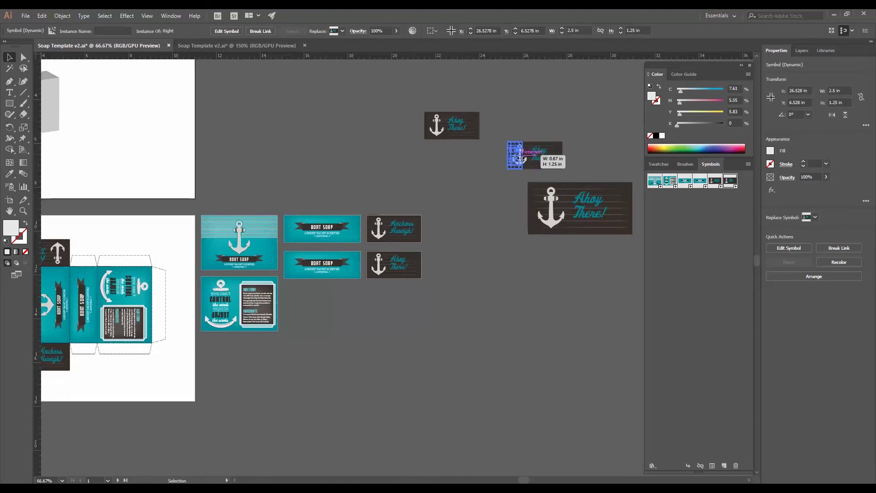
- Delete the three trial "Ahoy There!" instances from the empty canvas
left_click(548, 127)
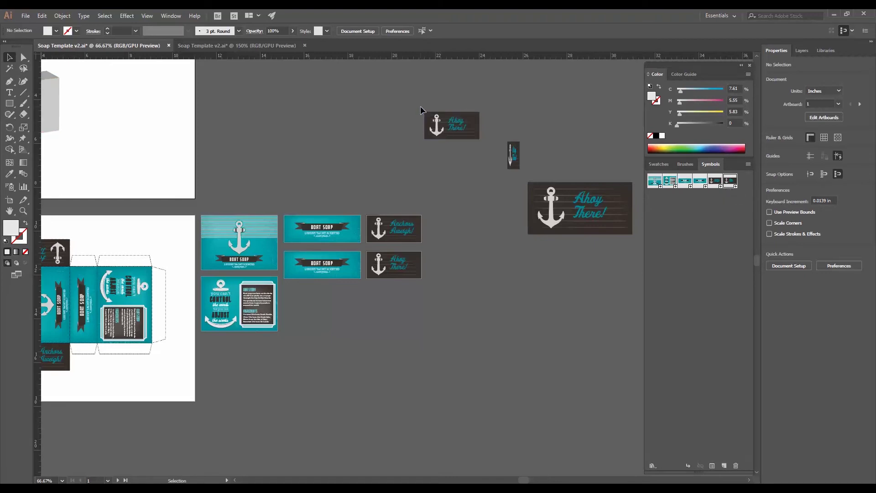
left_click_drag(419, 103, 617, 212)
key("Delete")
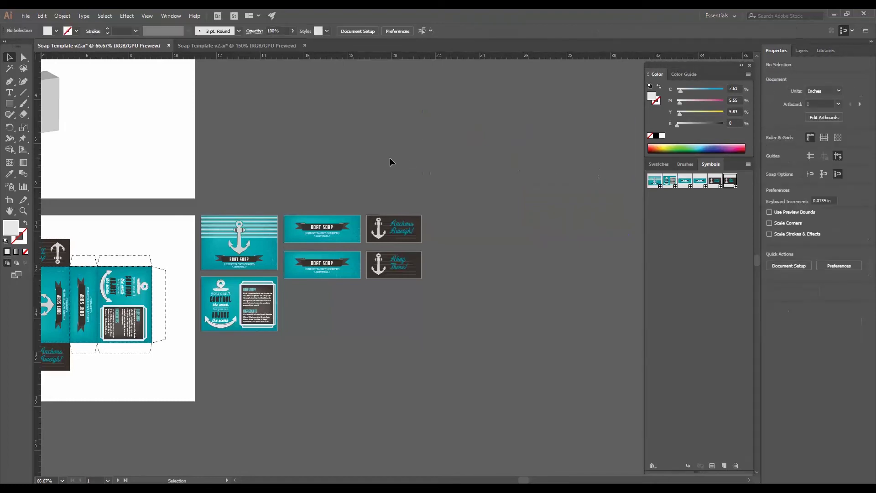
- Reopen the 3D Extrude & Bevel settings of the grey box and turn on the preview
scroll(390, 157, "left", 5)
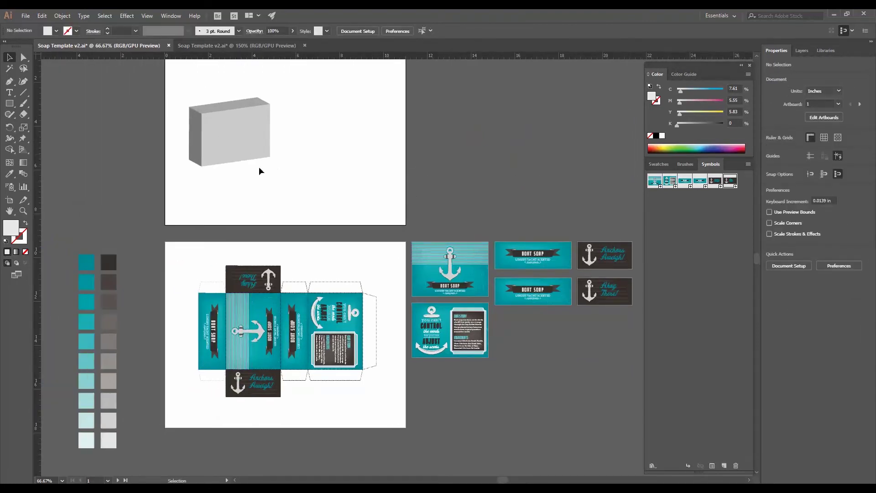
key("ctrl+=")
key("ctrl+=")
left_click_drag(381, 203, 278, 198)
key("v")
left_click(295, 208)
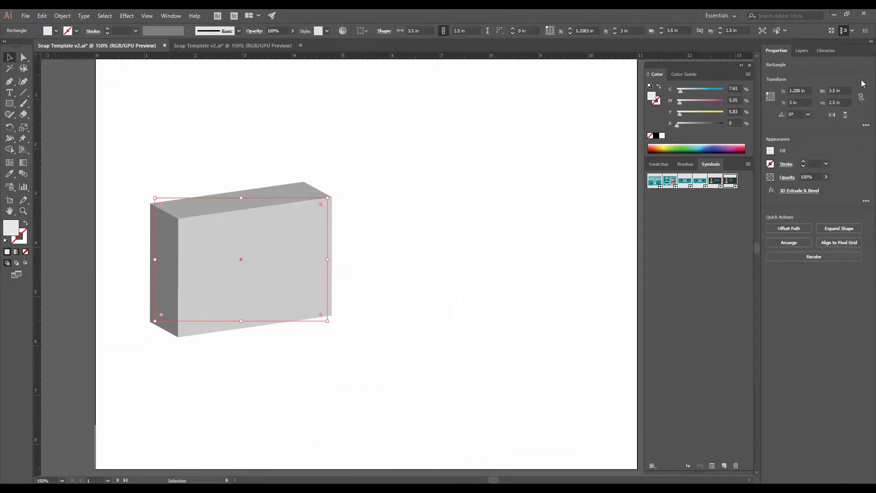
left_click(807, 191)
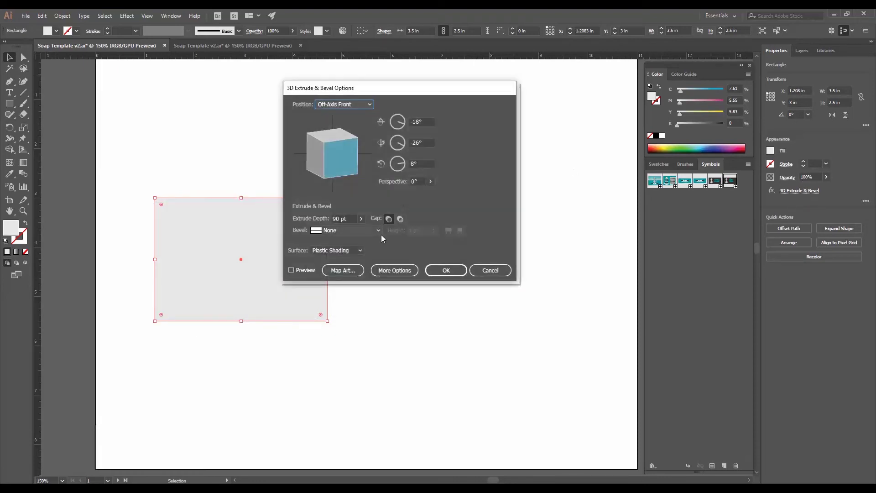
left_click(305, 270)
- Map the Top symbol onto surface 1 of the extruded box
left_click(343, 270)
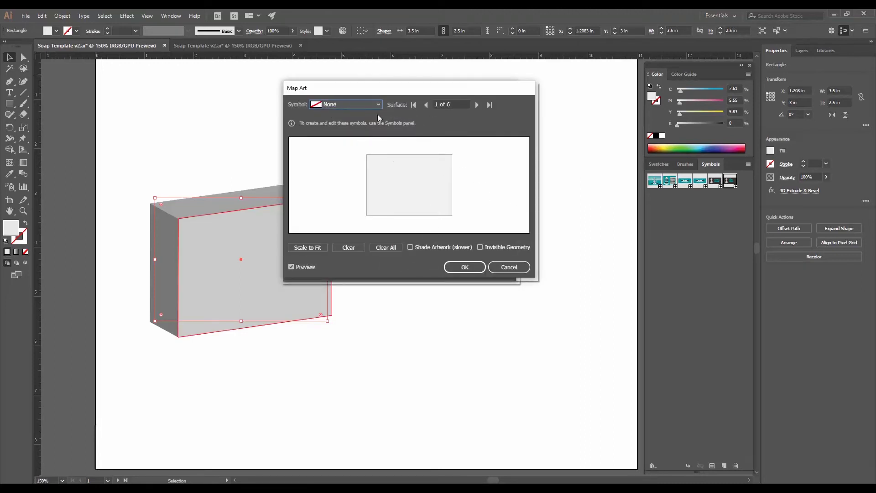
left_click(363, 103)
left_click(359, 121)
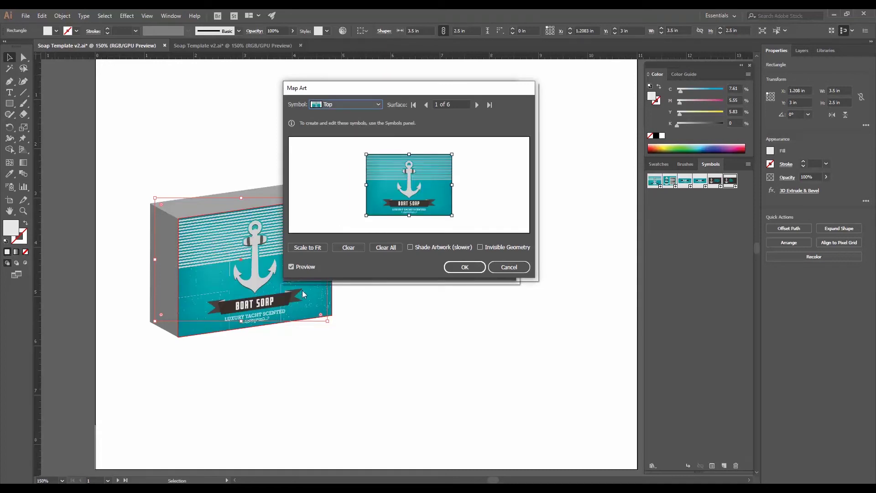
- Map the Bottom symbol onto surface 2 of the box and accept the artwork mapping
left_click(477, 105)
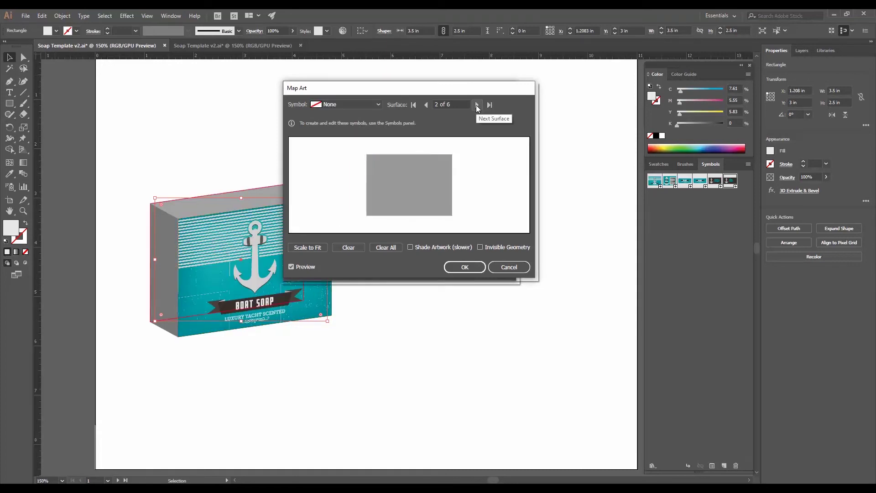
left_click(379, 105)
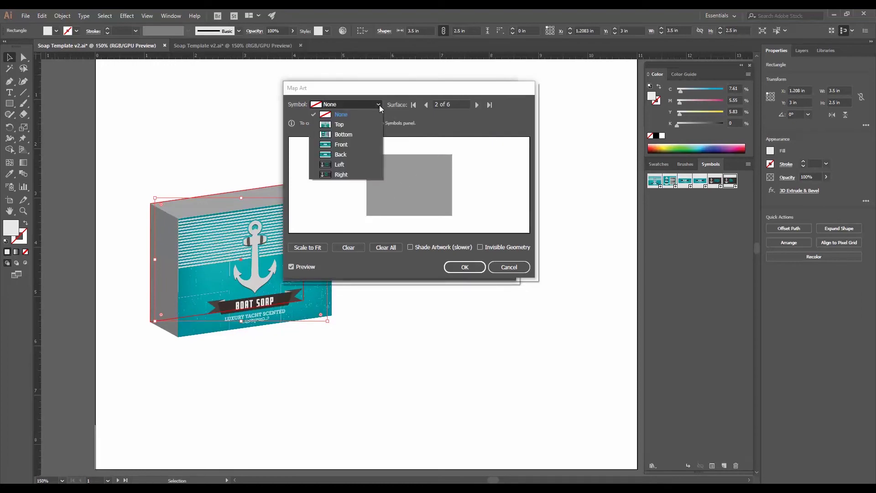
left_click(369, 137)
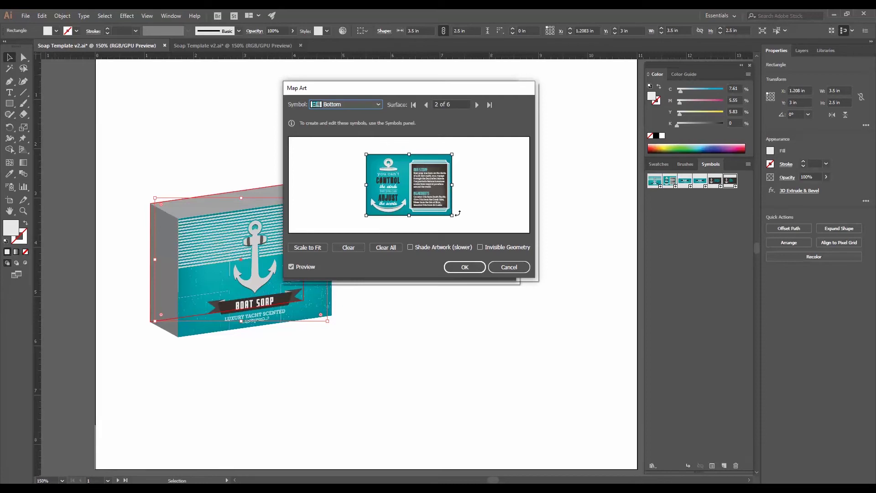
left_click(465, 267)
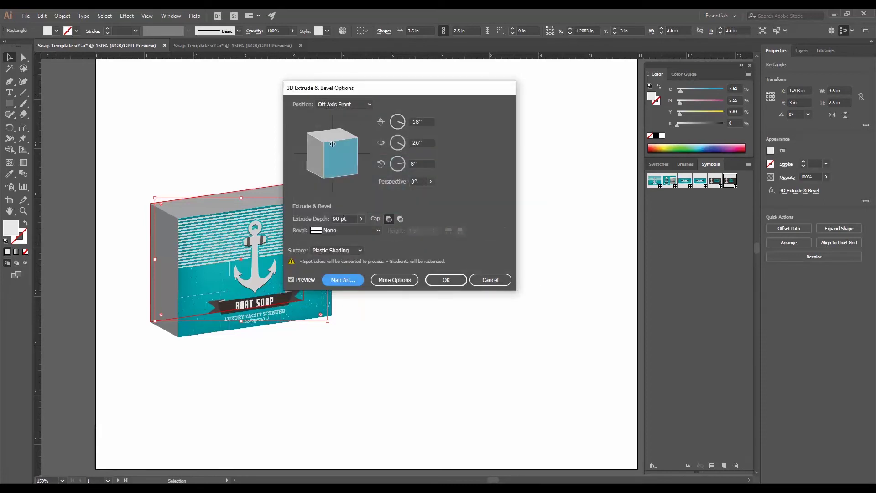
- Rotate the box to show its bottom, mirror the Bottom artwork horizontally on surface 2, and fit it to the face
left_click_drag(327, 153, 337, 169)
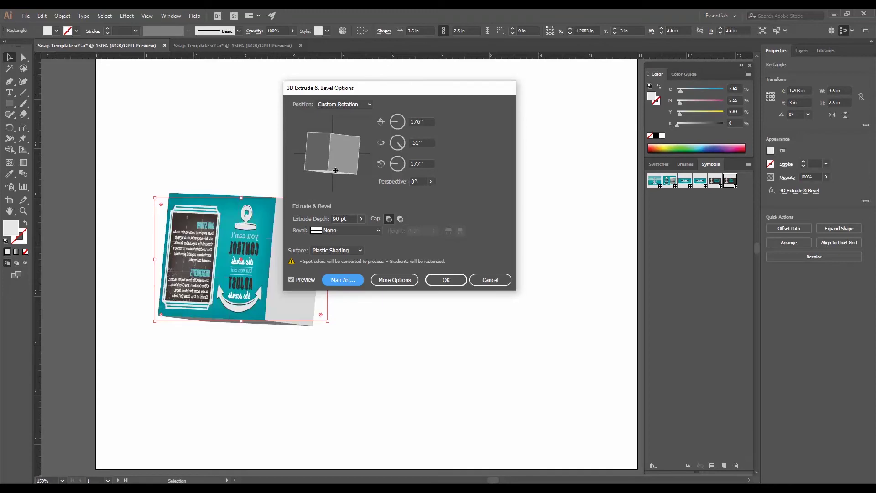
left_click(348, 279)
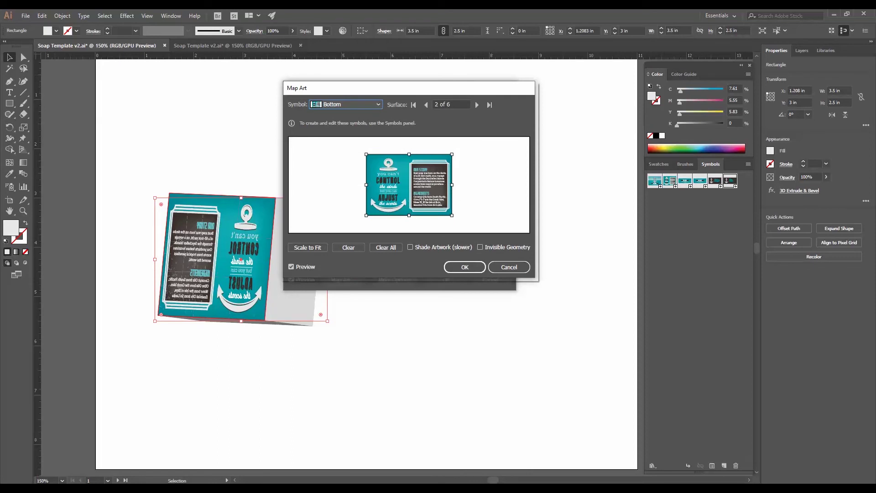
mouse_move(452, 185)
left_mouse_down()
mouse_move(321, 185)
mouse_move(389, 192)
mouse_move(451, 185)
left_mouse_up()
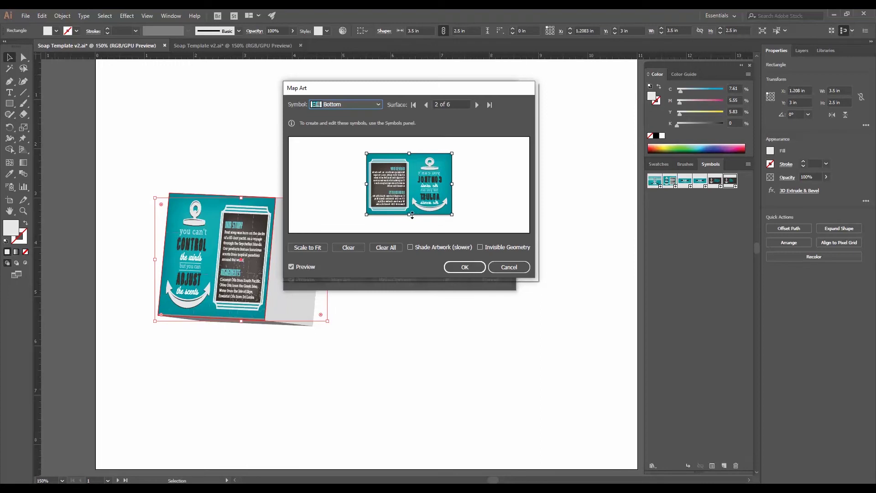
left_click_drag(411, 217, 411, 218)
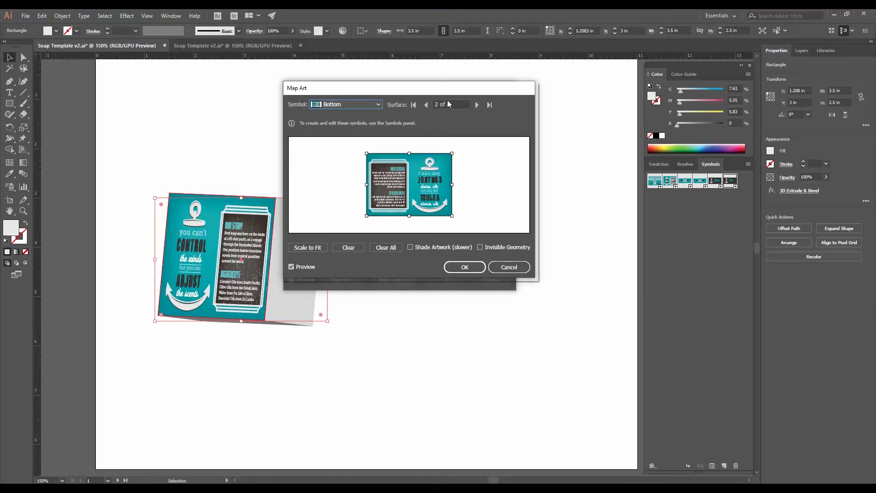
- Map the Right symbol onto surface 3, turn the artwork 180°, and accept the mapping with surface 4 selected
left_click(477, 105)
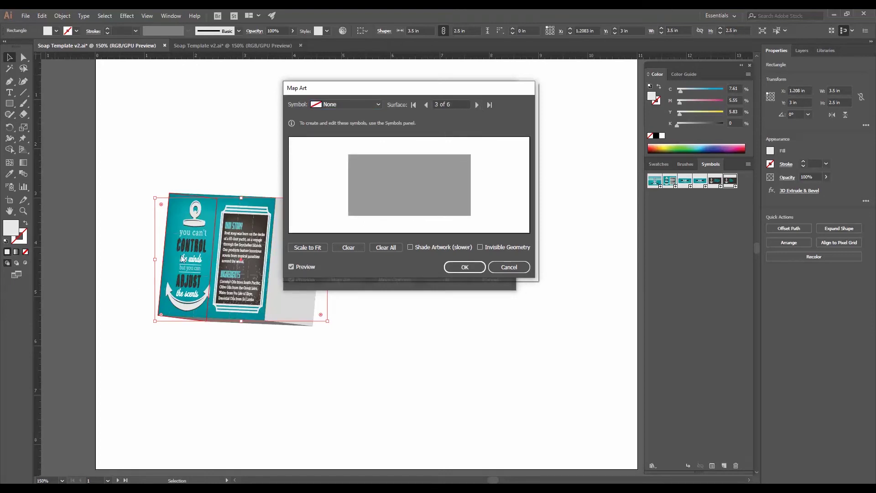
left_click(458, 267)
left_click_drag(358, 172, 376, 157)
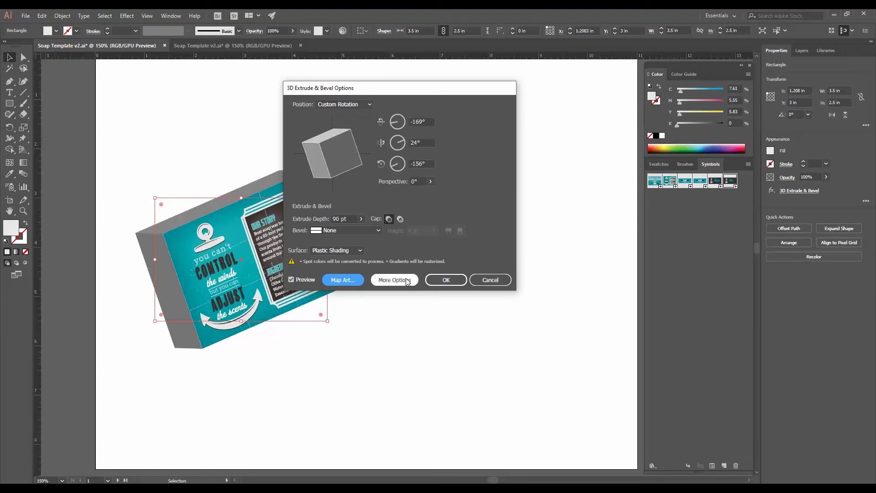
left_click(359, 280)
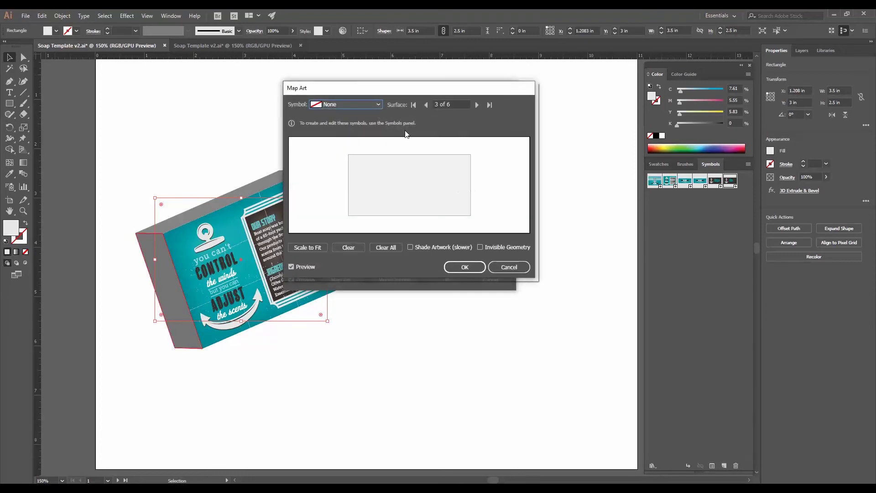
left_click(380, 105)
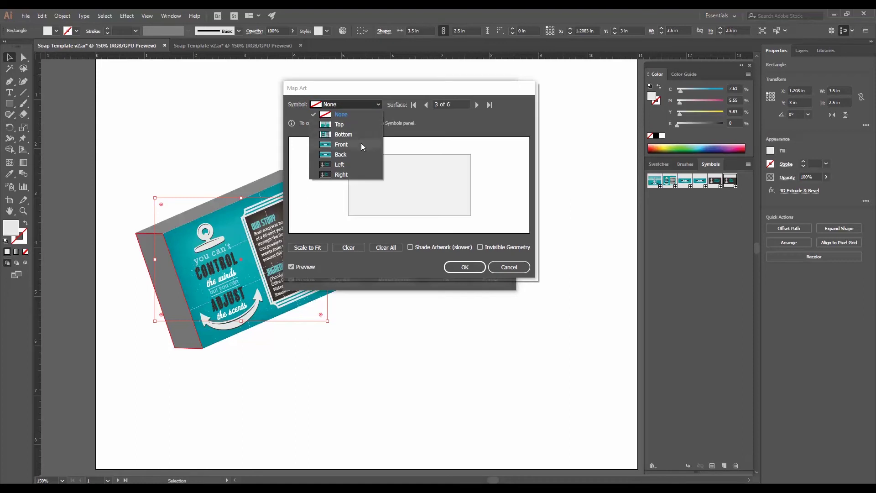
left_click(356, 171)
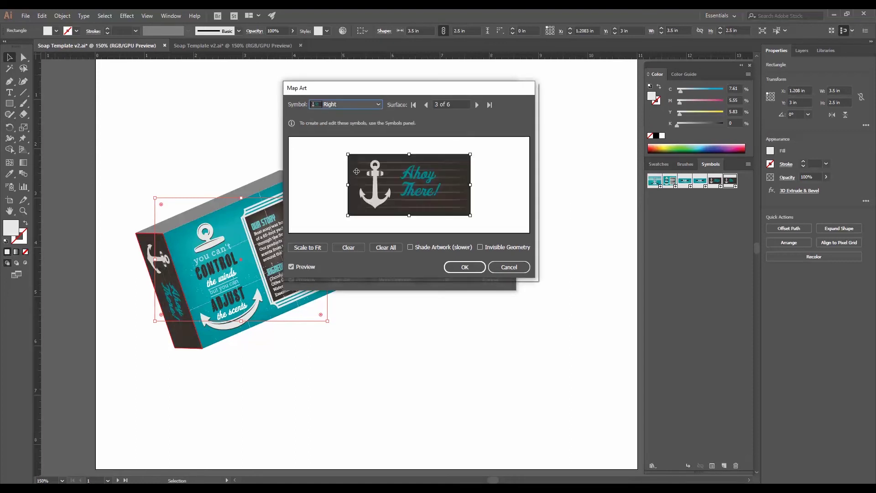
left_click_drag(472, 153, 367, 221)
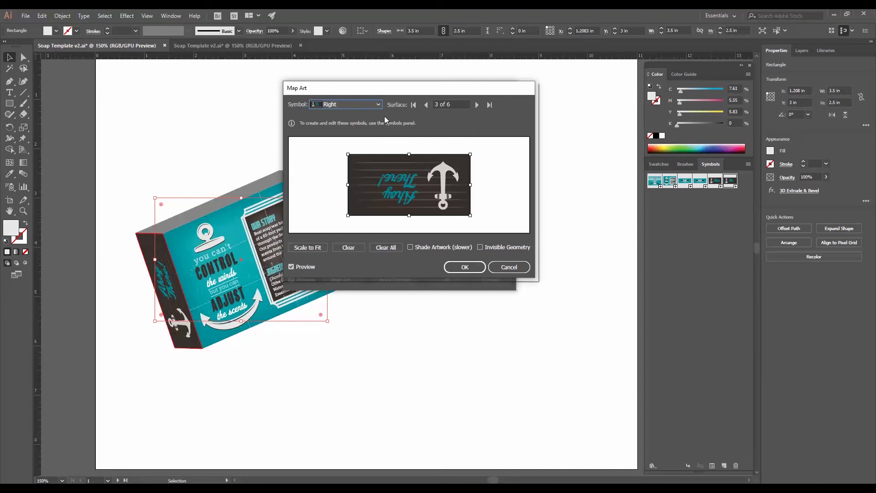
left_click(476, 104)
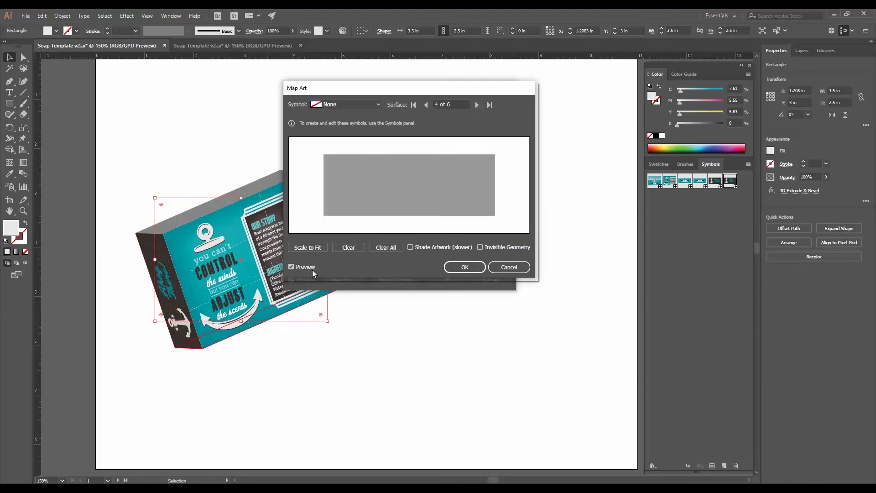
left_click(464, 267)
mouse_move(350, 167)
left_mouse_down()
mouse_move(340, 166)
mouse_move(334, 151)
mouse_move(353, 153)
left_mouse_up()
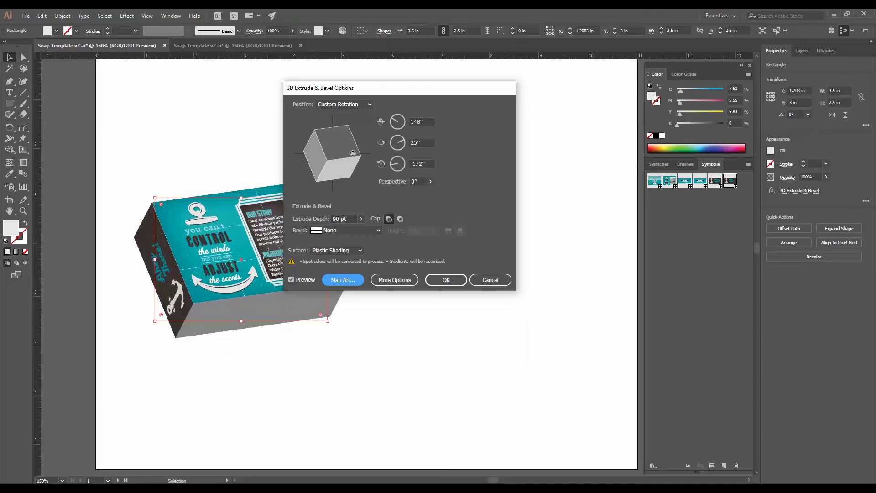
left_click(356, 277)
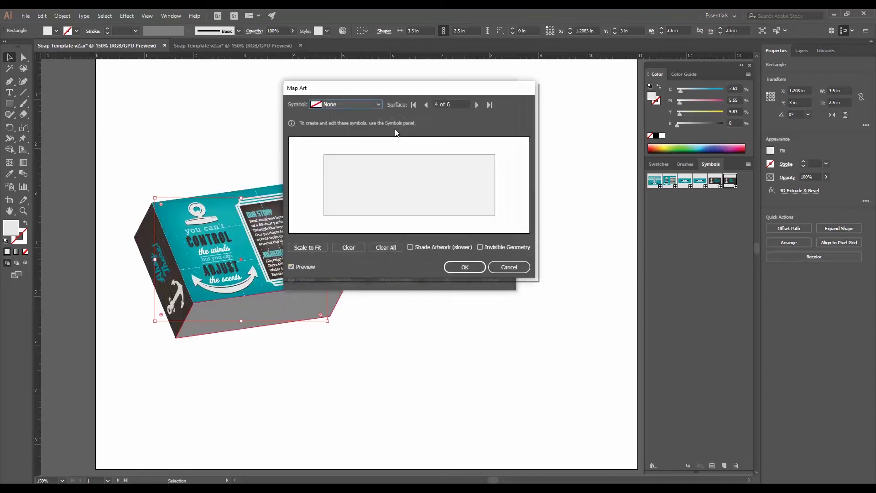
left_click(368, 104)
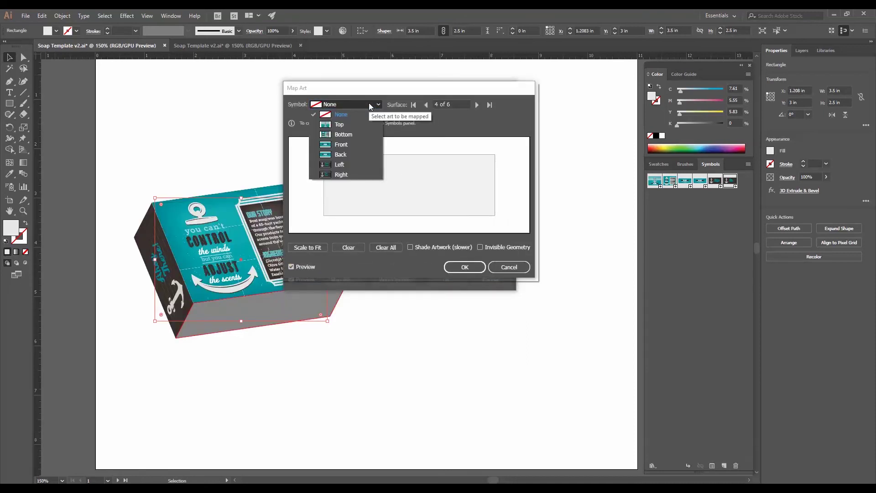
left_click(369, 104)
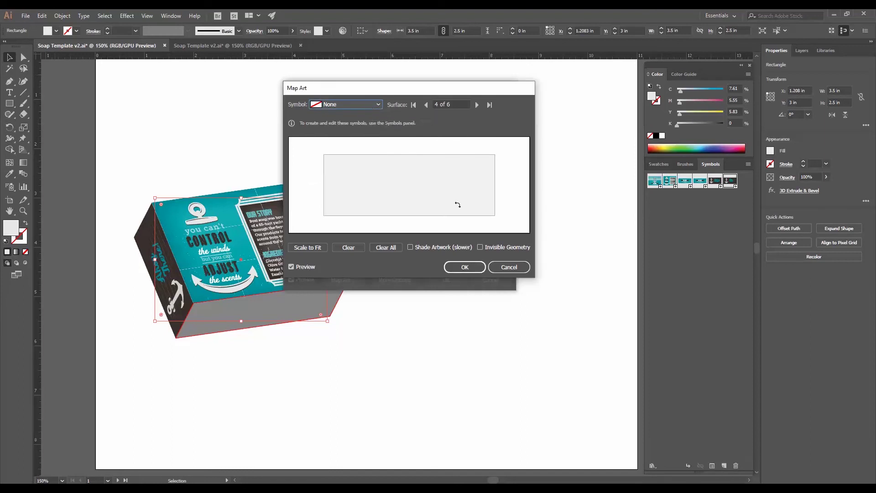
left_click(509, 267)
- Turn the box to expose surface 4, map the Front symbol onto it rotated 180°, and accept with surface 5 selected
left_click_drag(347, 165, 363, 138)
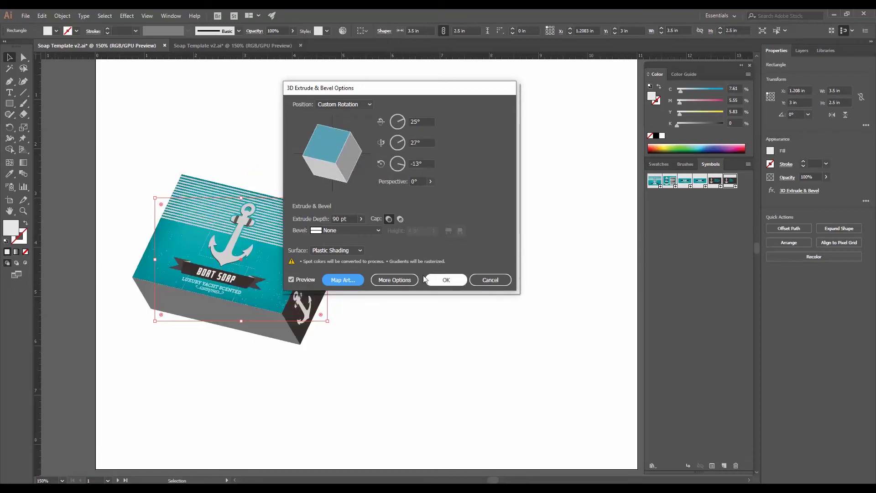
left_click(352, 278)
left_click(355, 105)
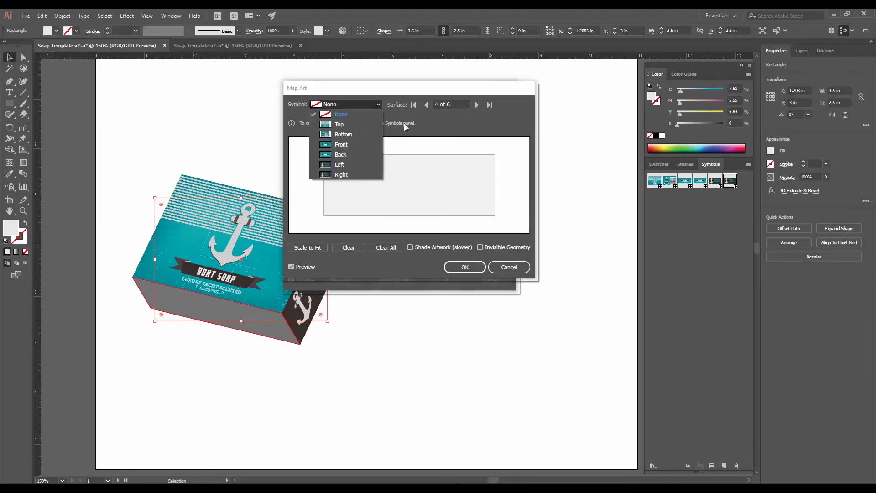
left_click(352, 144)
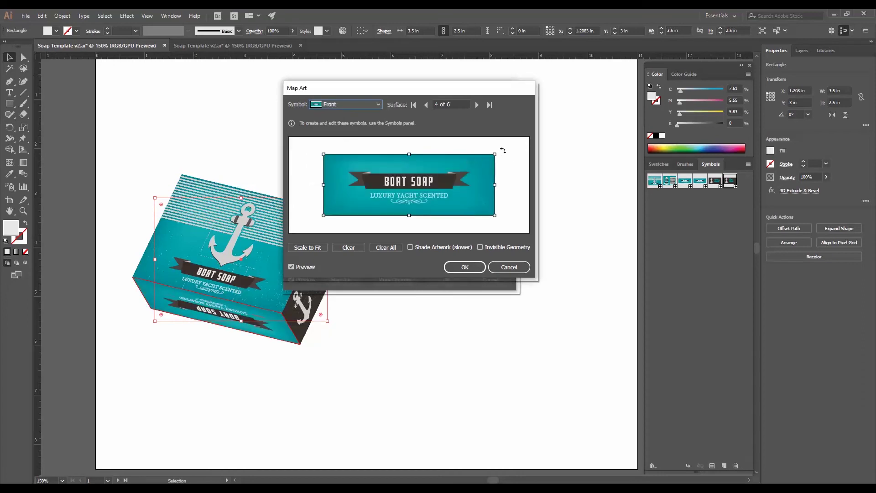
left_click_drag(497, 153, 390, 231)
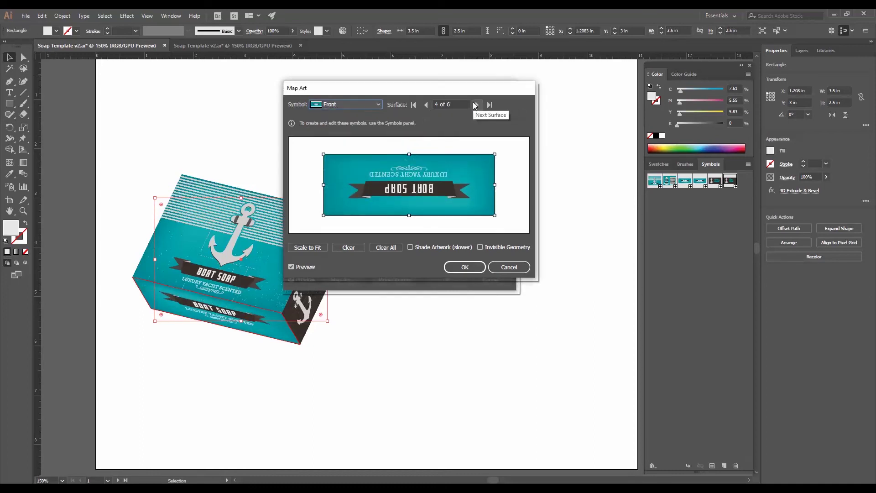
left_click(475, 106)
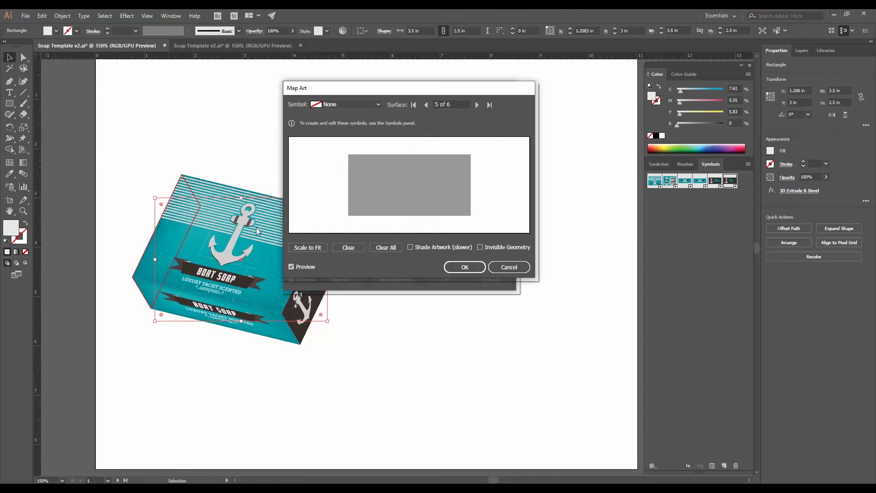
left_click(449, 269)
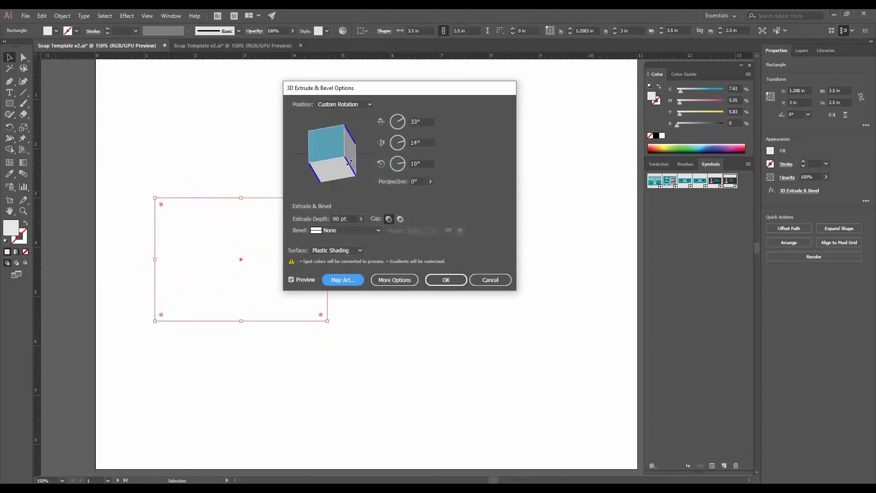
- Turn the box to expose surface 5, map the Left symbol onto it rotated 180°, and accept with surface 6 selected
left_click_drag(349, 162, 341, 173)
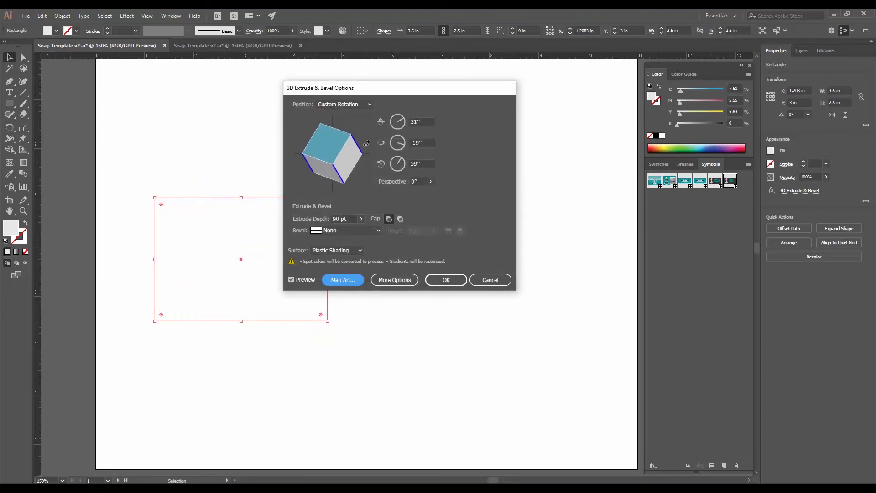
left_click(360, 281)
left_click(362, 105)
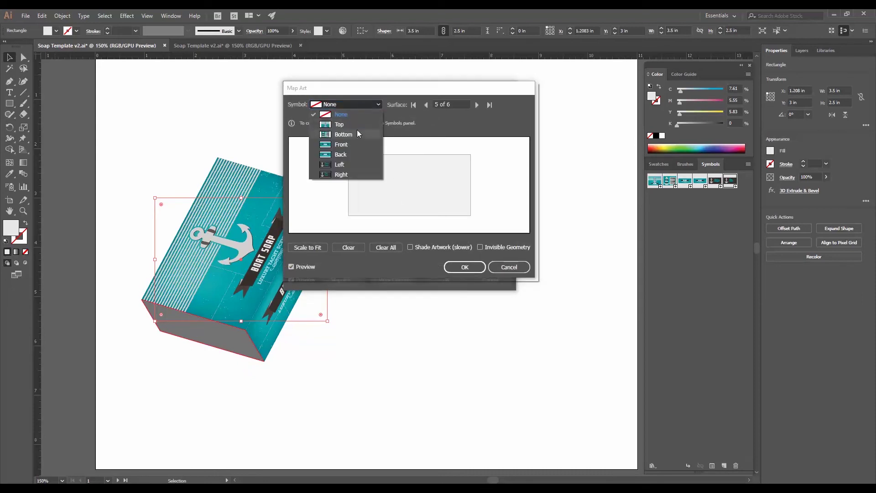
left_click(347, 162)
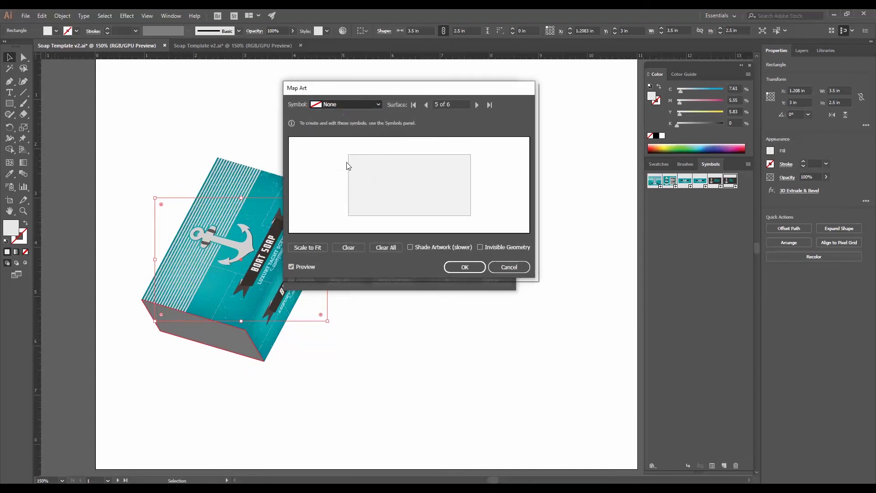
left_click_drag(475, 154, 360, 213)
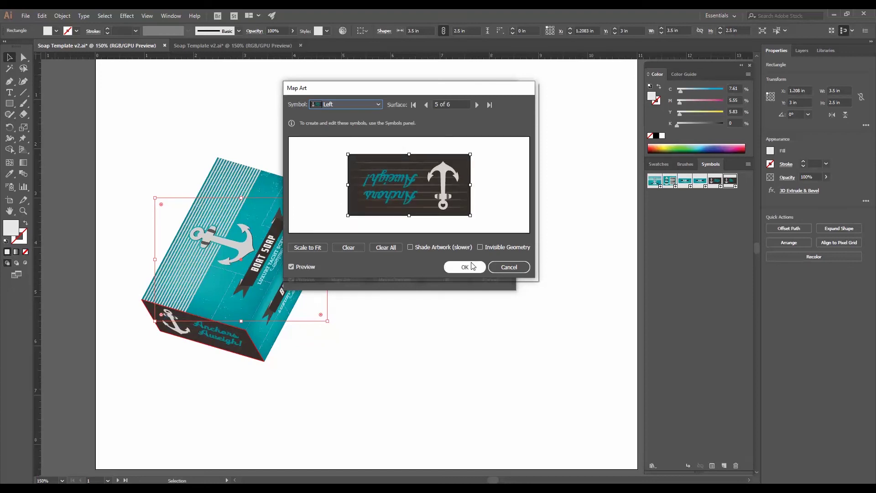
left_click(477, 104)
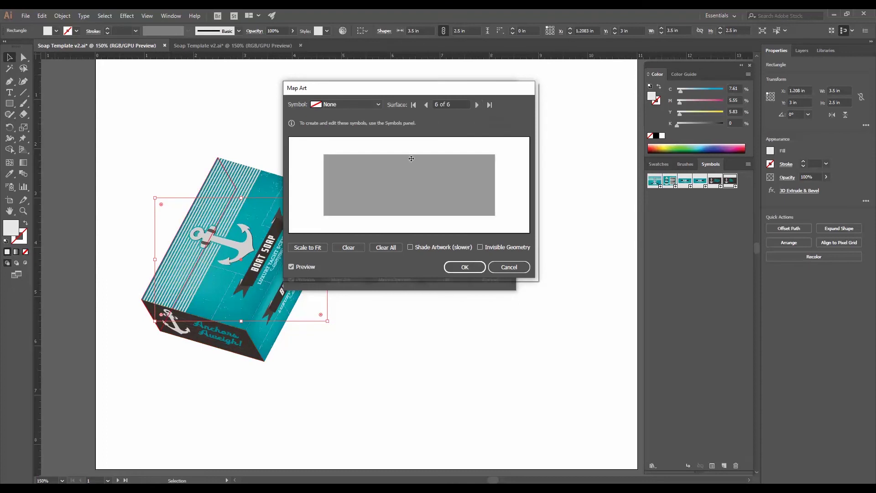
left_click(465, 267)
- Turn the box to expose surface 6, map the Back symbol onto it rotated 180°, and accept the artwork mapping
left_click_drag(349, 133, 357, 138)
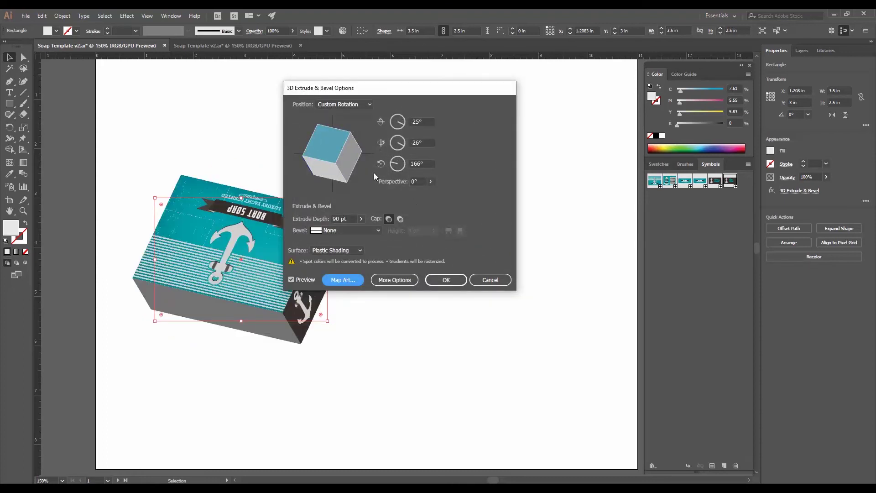
left_click(354, 279)
left_click(371, 104)
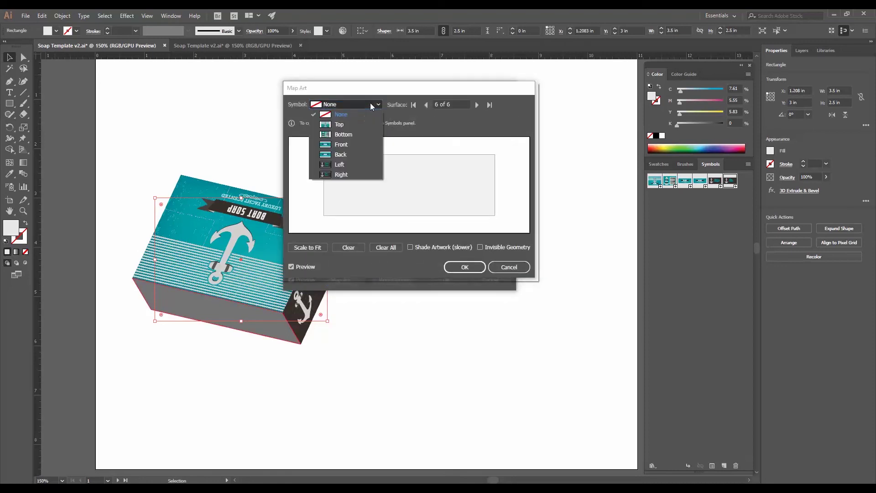
left_click(352, 158)
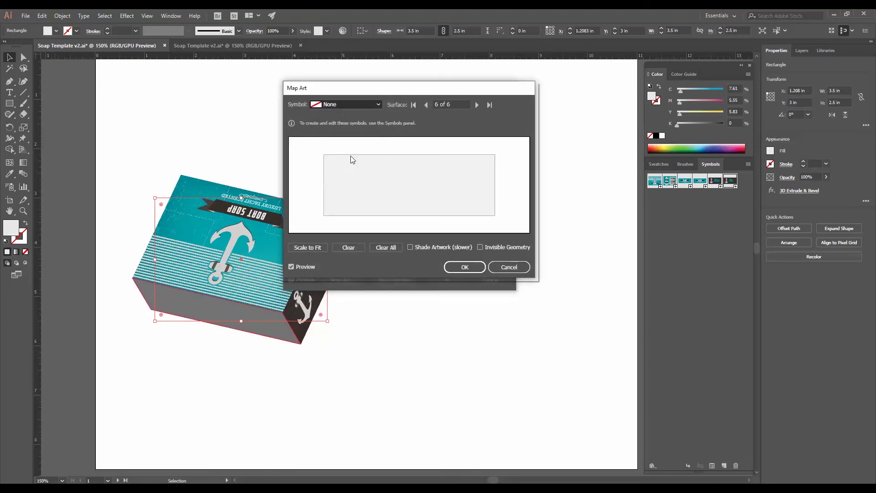
left_click_drag(498, 151, 362, 221)
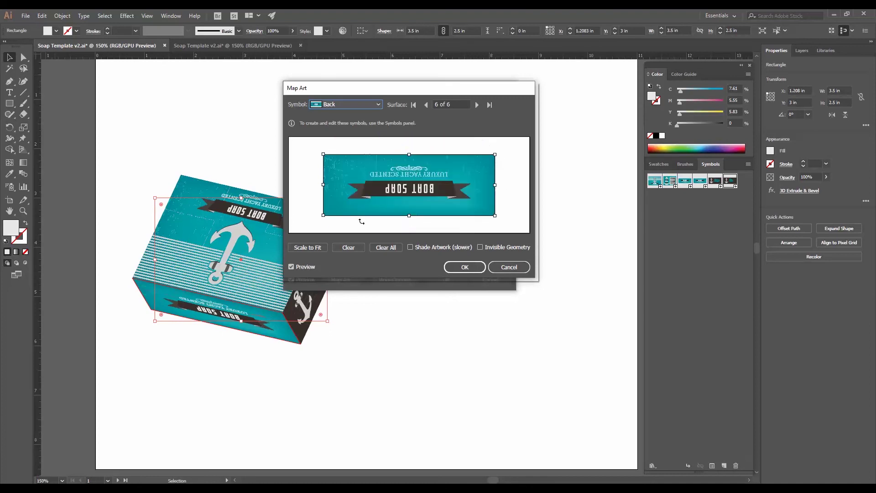
left_click(465, 267)
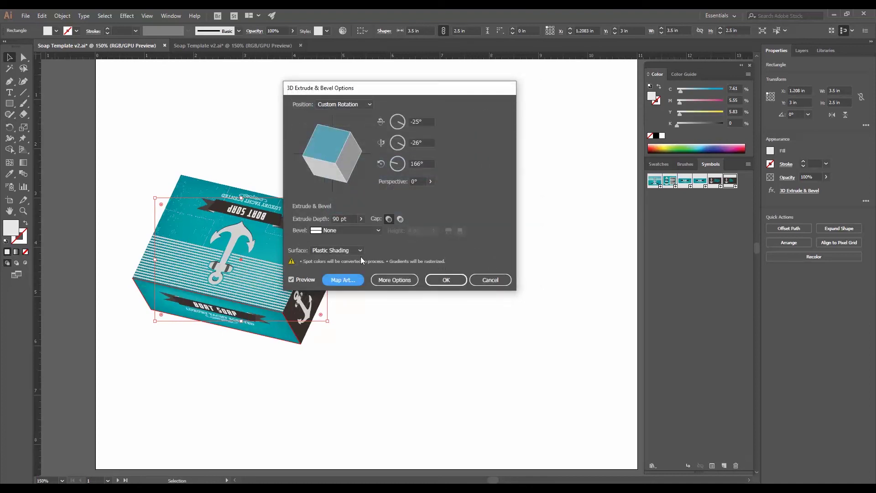
- Rotate the box preview through several orientations to examine the mapped artwork on its faces
left_click_drag(346, 164, 343, 125)
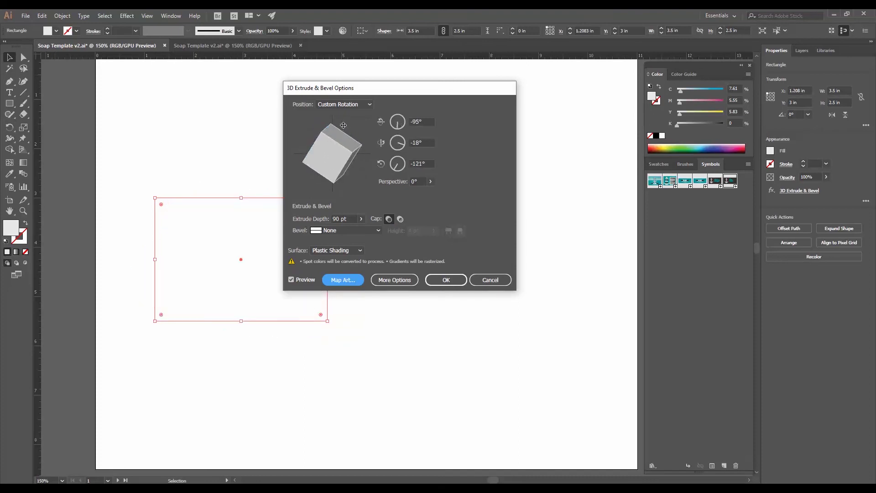
left_click_drag(336, 163, 326, 146)
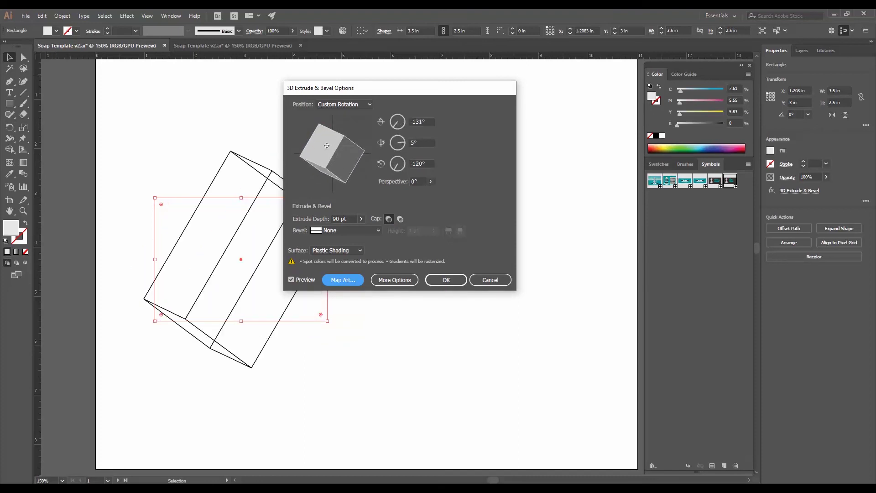
left_click(332, 173)
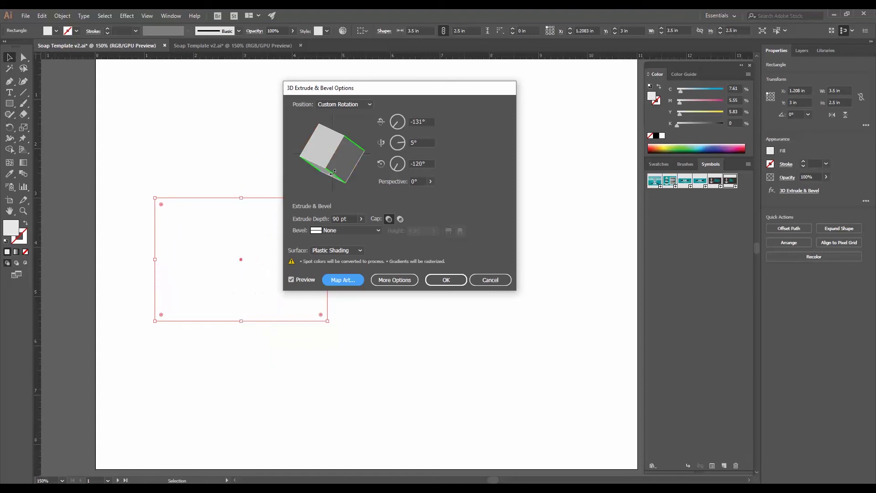
left_click_drag(338, 168, 344, 151)
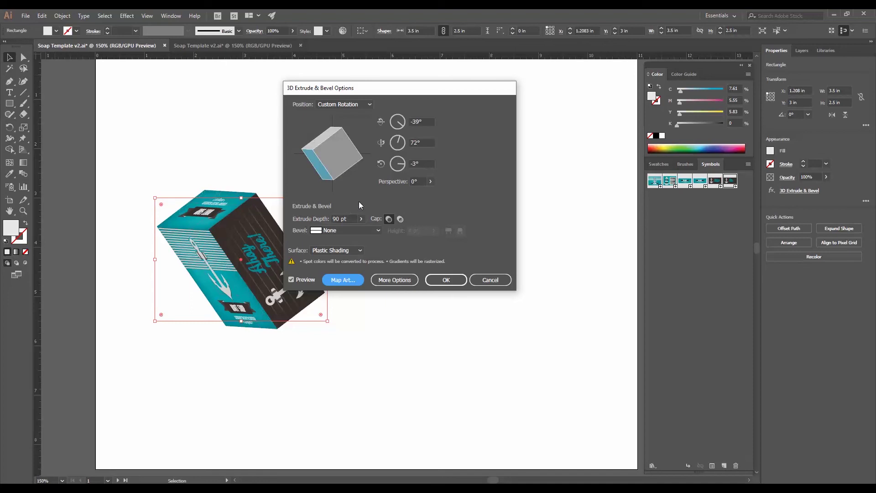
- Set the 3D box's position to the Off-Axis Front preset and accept the extrude options
left_click(351, 104)
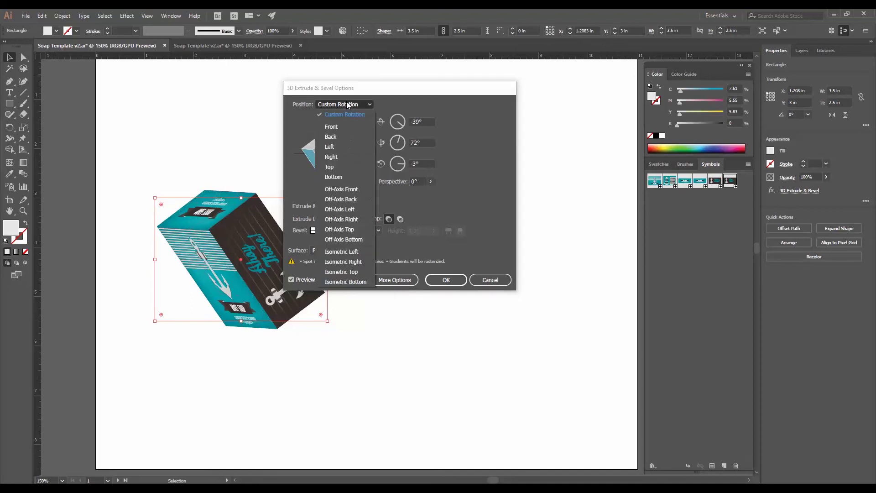
left_click(346, 189)
left_click(442, 280)
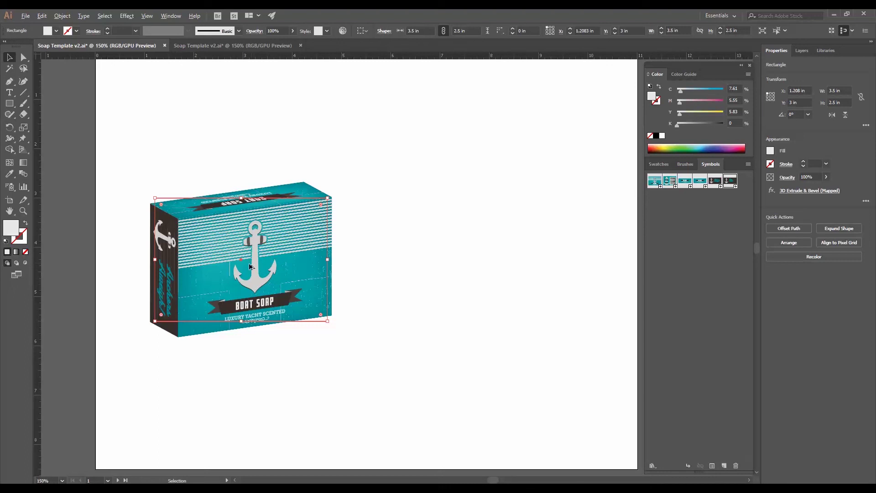
- Duplicate the box about 4.4 in to the right and set the copy's 3D position to Off-Axis Back
left_click_drag(225, 274, 441, 274)
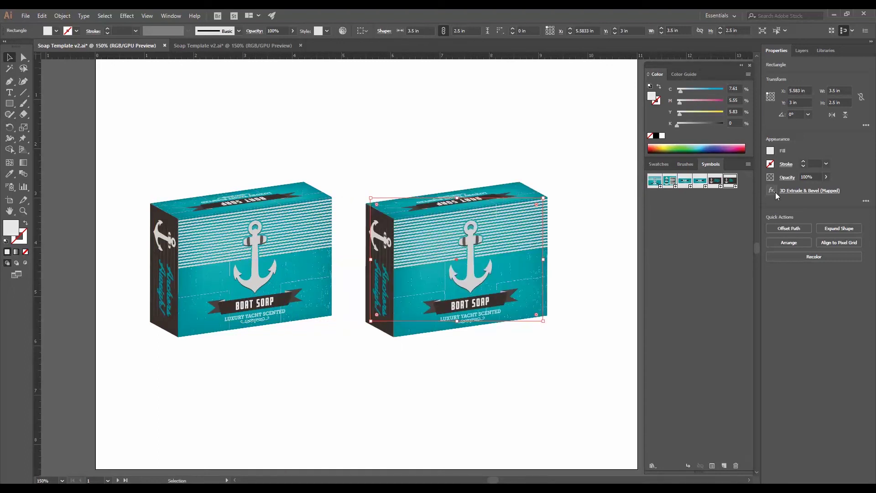
left_click(816, 191)
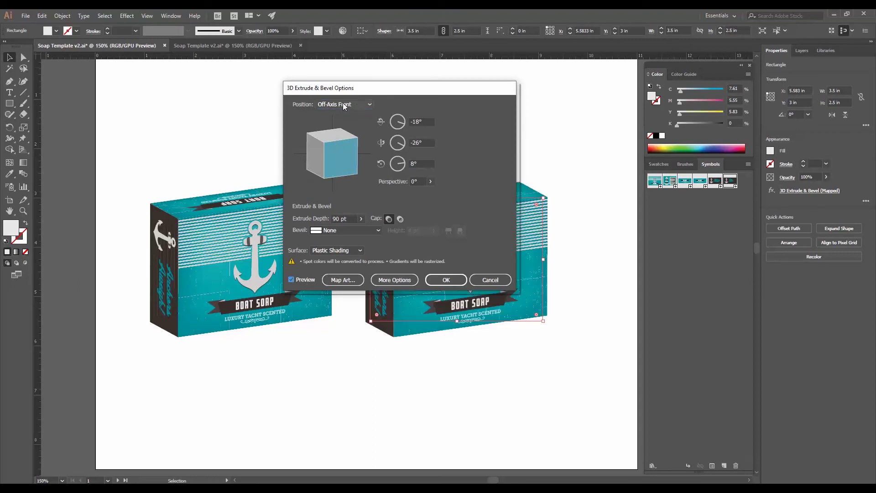
left_click(343, 103)
left_click(347, 198)
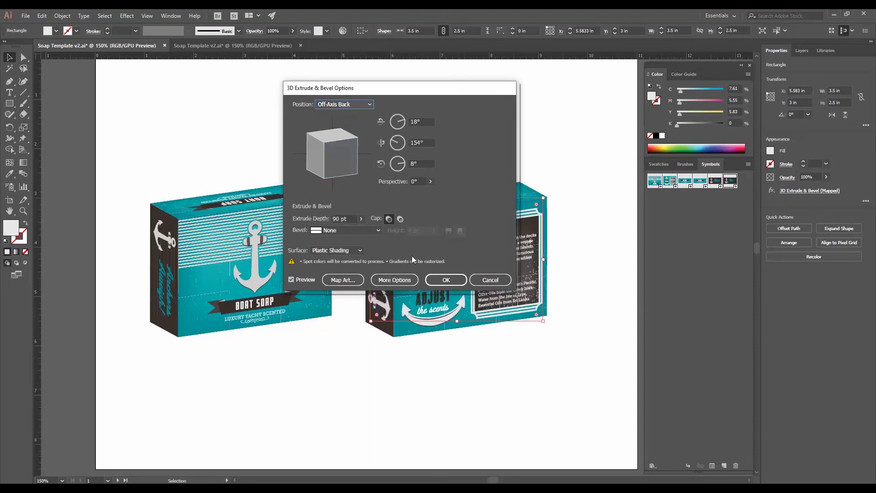
left_click(439, 280)
left_click(571, 277)
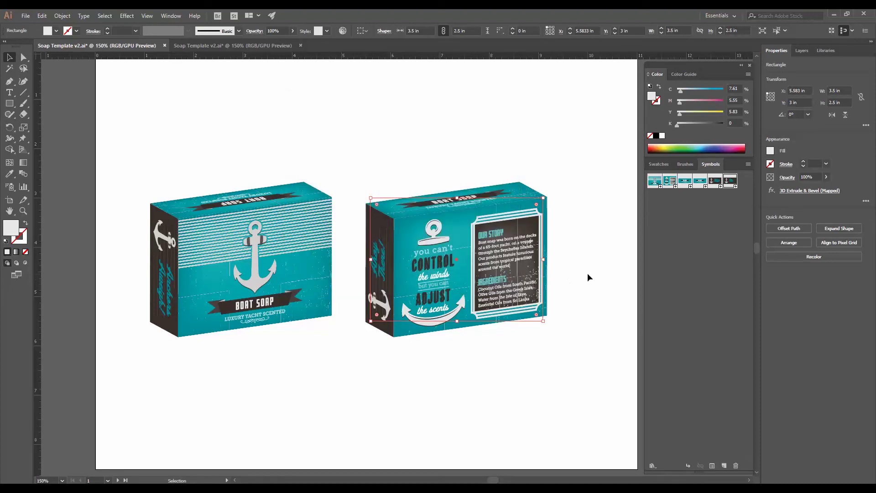
- Select both boxes, shift them together about 0.15 in to the right to centre them on the artboard, and deselect
key("z")
left_click(281, 237, "alt")
left_click_drag(421, 280, 375, 271)
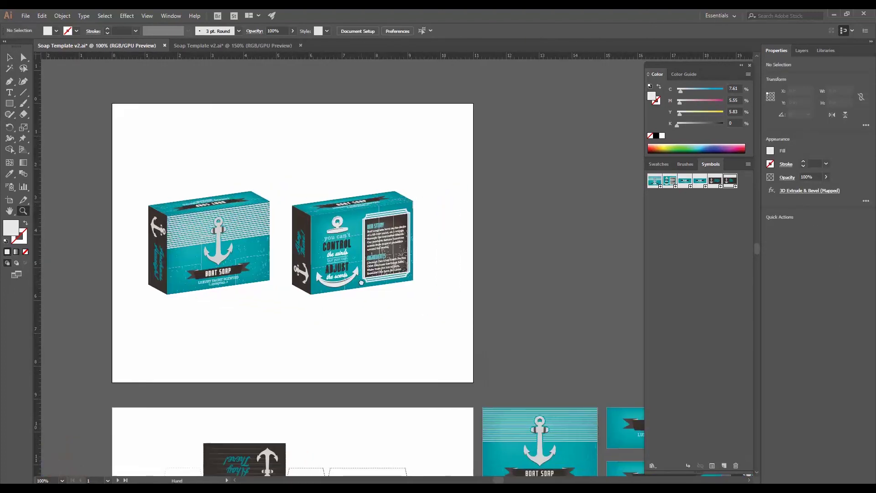
key("v")
left_click(254, 280)
left_click(310, 280, "shift")
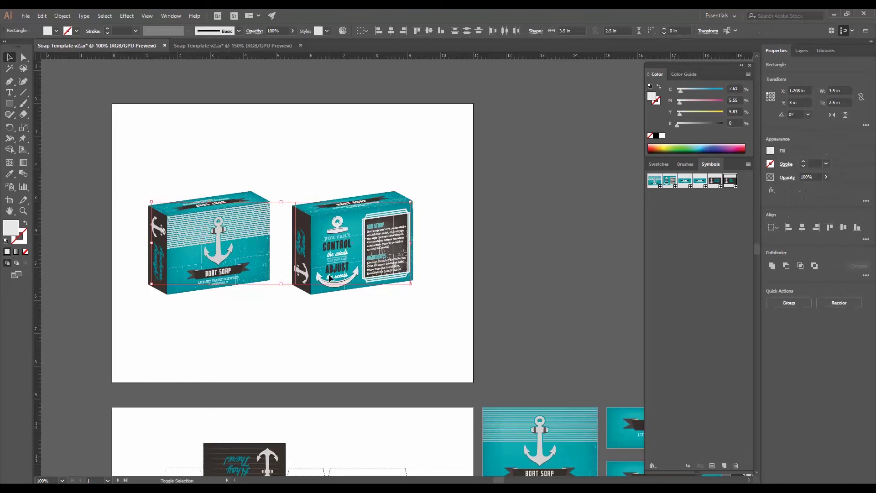
left_click_drag(379, 279, 386, 280)
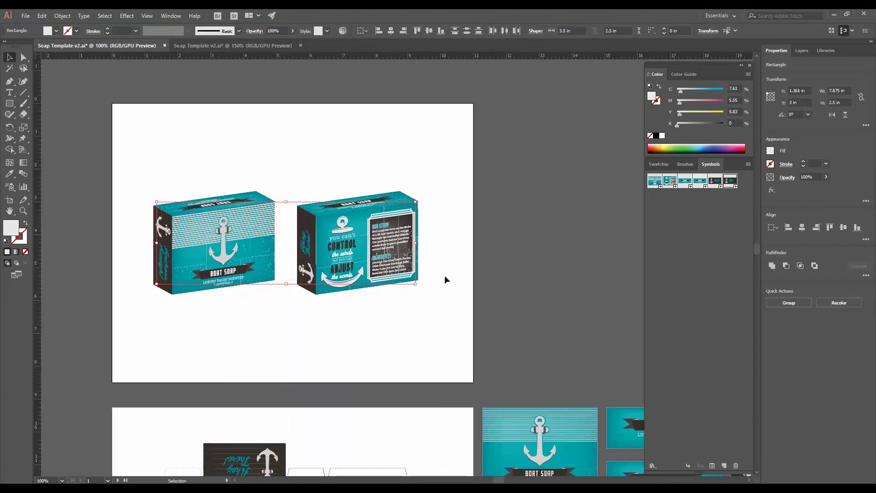
left_click(446, 278)
- Examine the mapped artwork and text on both 3D boxes up close
key("z")
left_click(372, 283, "alt")
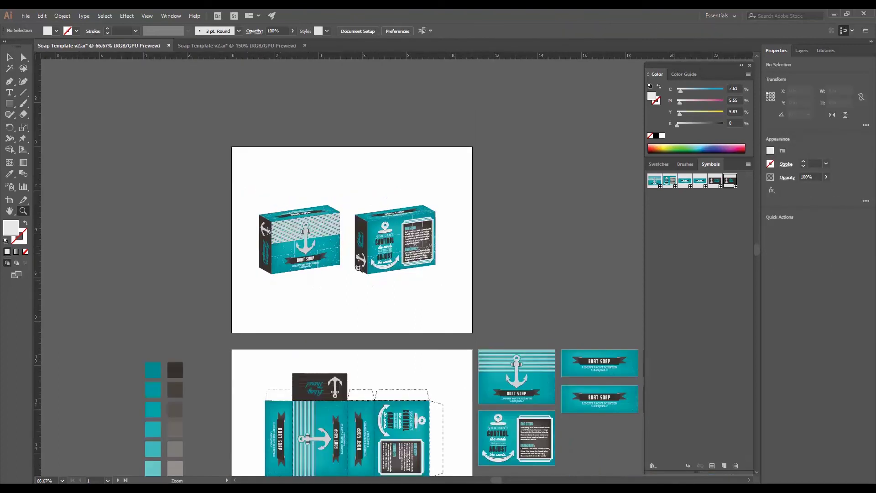
left_click_drag(403, 293, 349, 262)
left_click(278, 218)
left_click(277, 219)
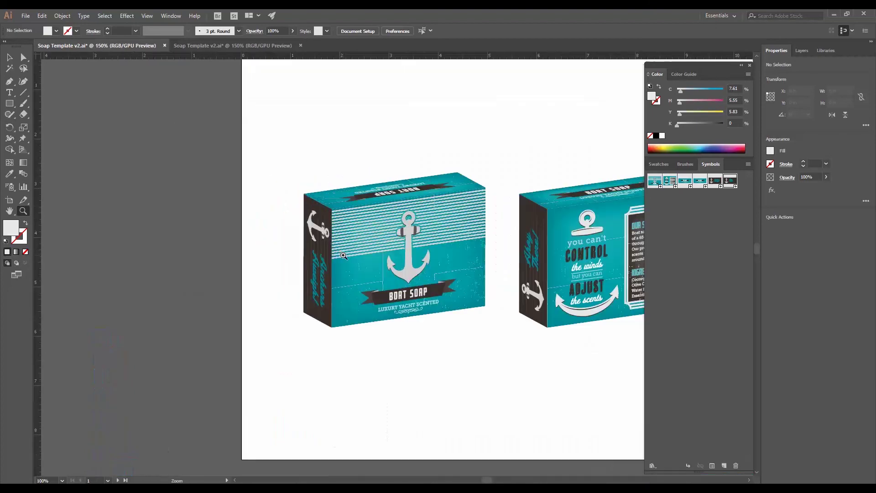
left_click(319, 238)
left_click(387, 269)
left_click(442, 280)
left_click_drag(442, 280, 318, 238)
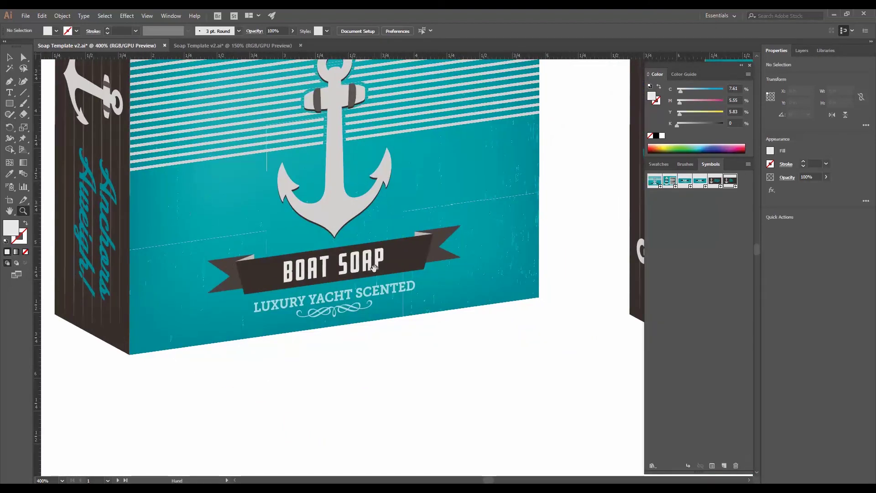
scroll(354, 242, "right", 10)
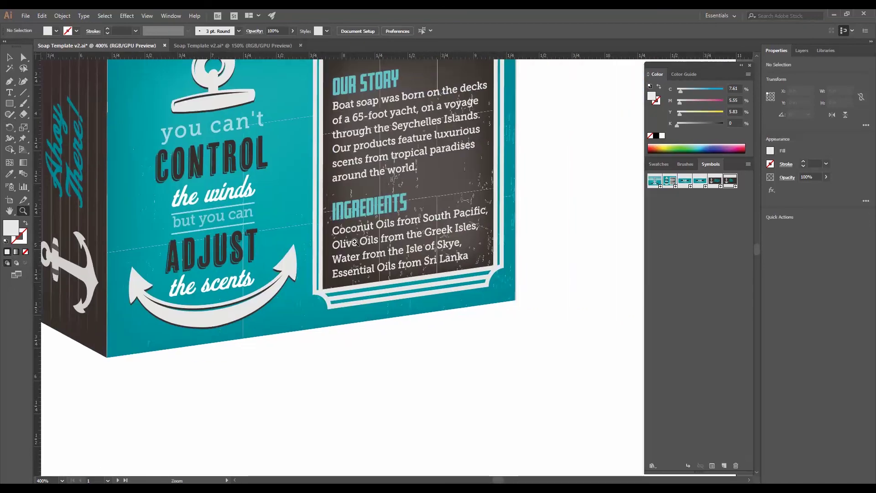
left_click(354, 242)
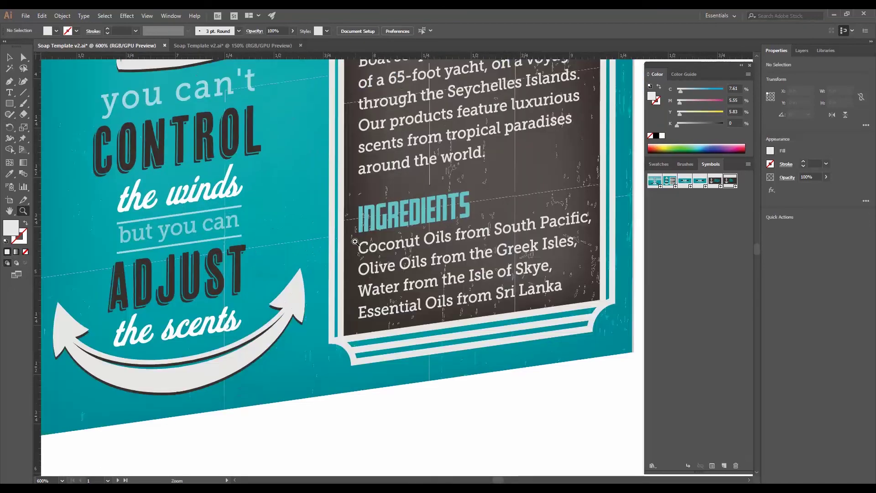
left_click(355, 242, "alt")
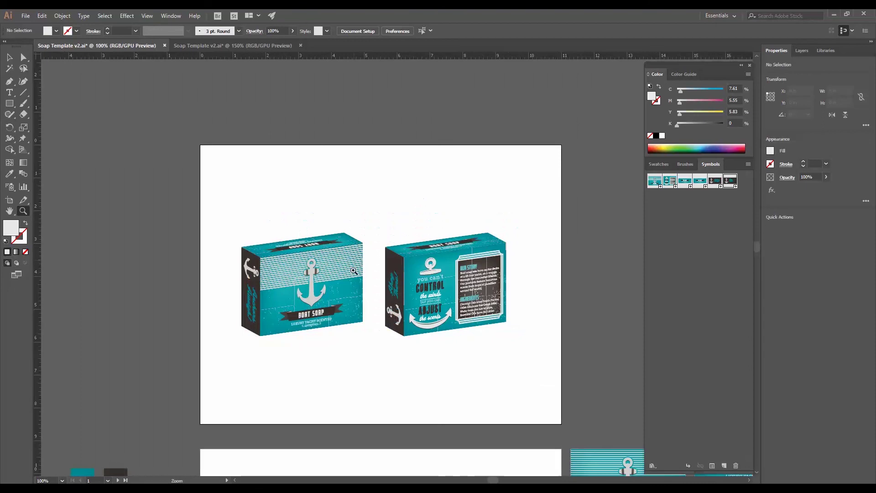
left_click_drag(354, 270, 320, 278)
- Save the Illustrator document with the finished box mockups
left_click(25, 16)
left_click(36, 92)
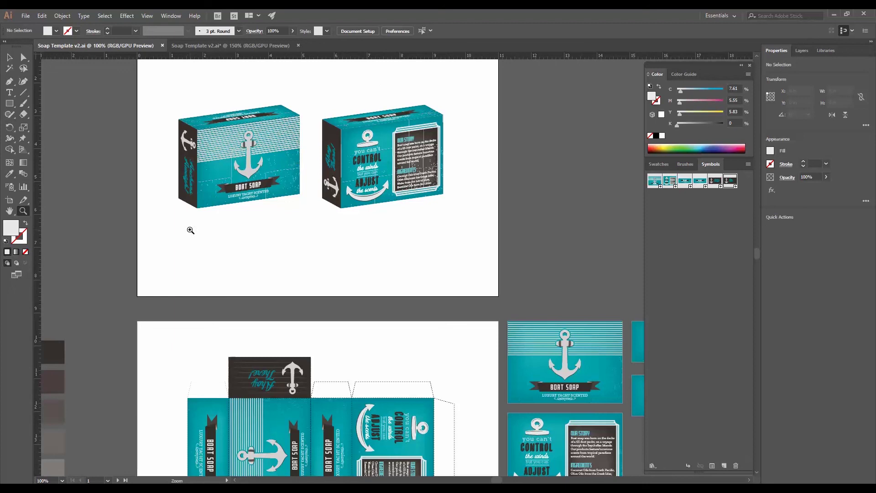
key("v")
- Prepare to save a copy in Adobe PDF format as Soap Template Final.pdf in the Guided Practice folder
left_click(25, 16)
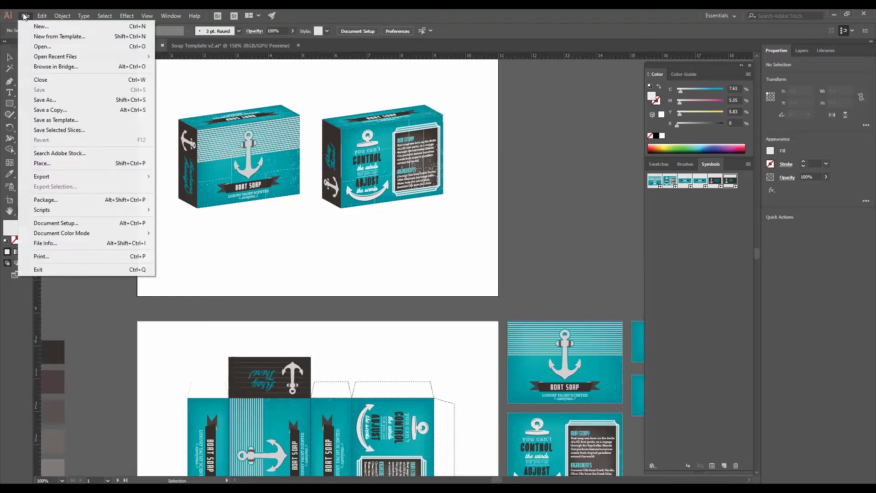
left_click(45, 99)
left_click(141, 224)
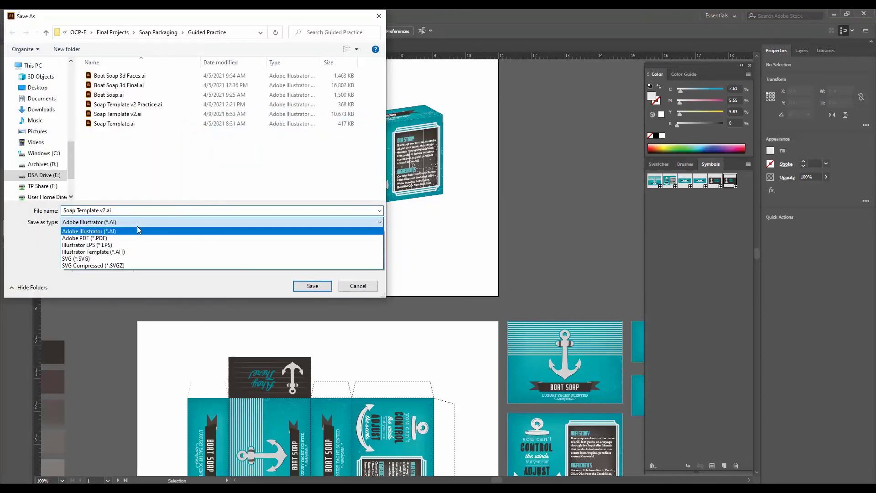
left_click(134, 237)
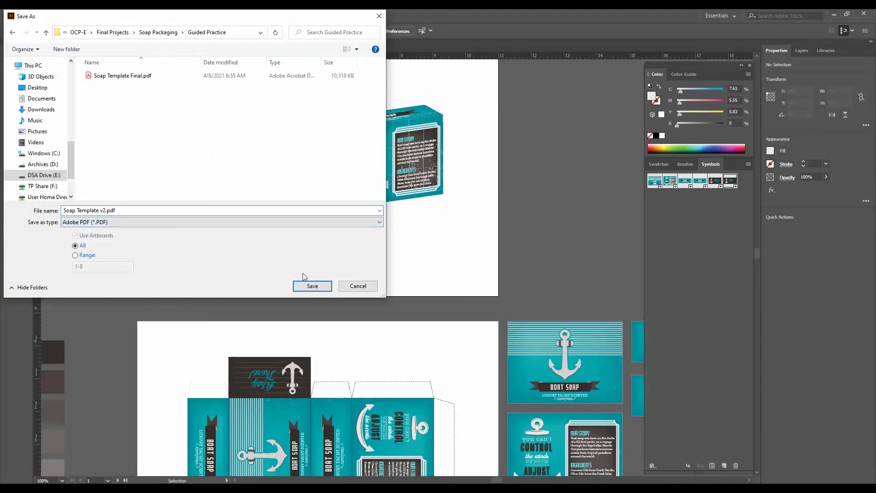
left_click(117, 76)
left_click(312, 286)
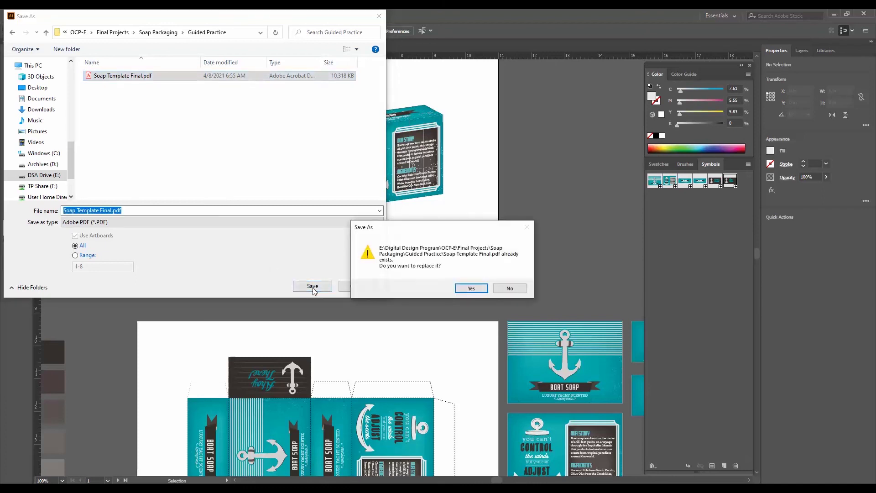
left_click(511, 289)
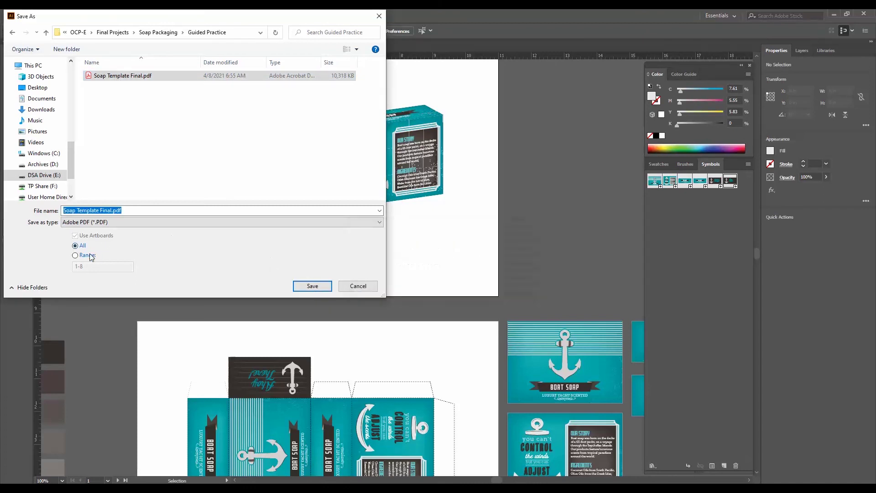
- Limit the PDF to artboards 1-2, replace the existing file, and save it with the Illustrator Default preset
left_click(82, 257)
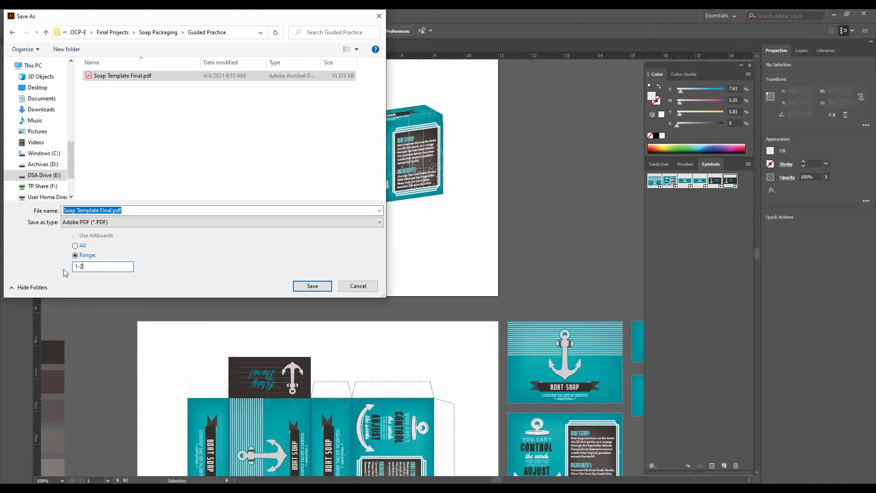
left_click(312, 286)
left_click(470, 288)
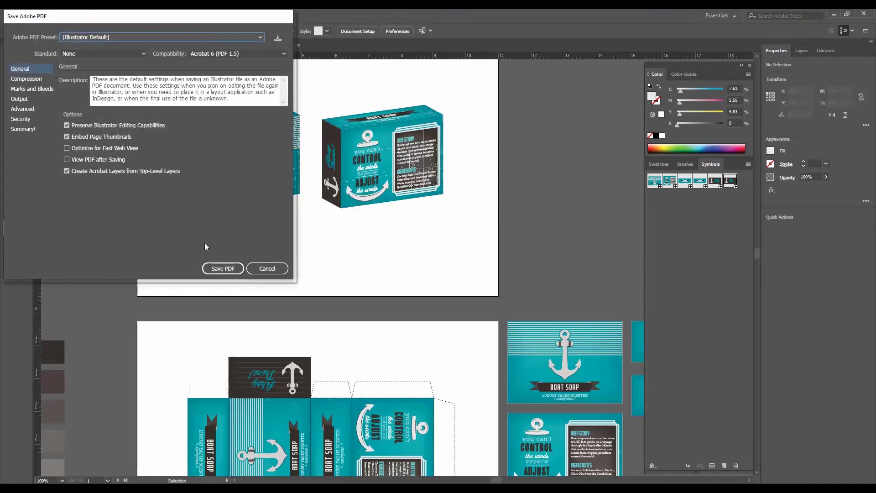
left_click(222, 270)
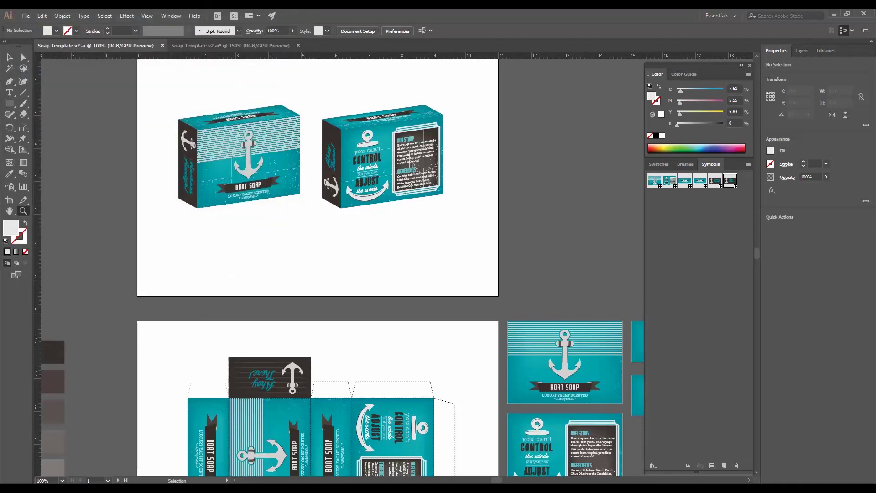
- Open Soap Template Final.pdf from File Explorer in Acrobat, review both pages, and close the PDF and the explorer window
key("super+e")
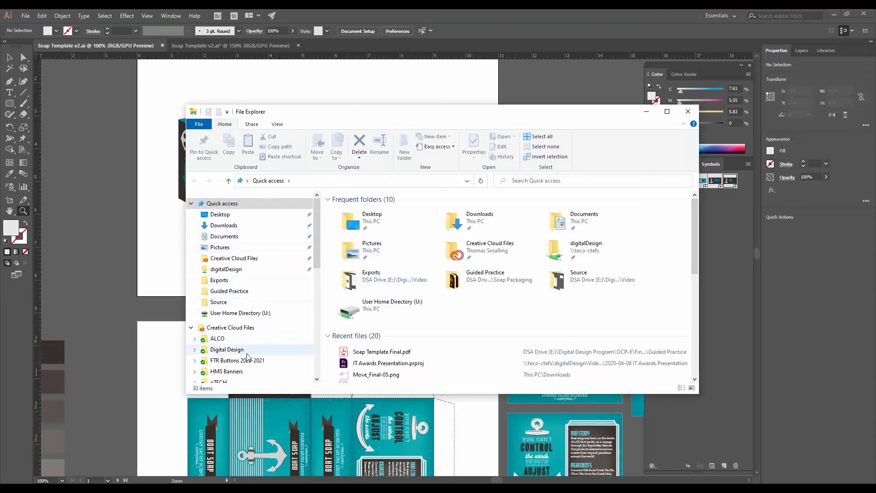
double_click(374, 353)
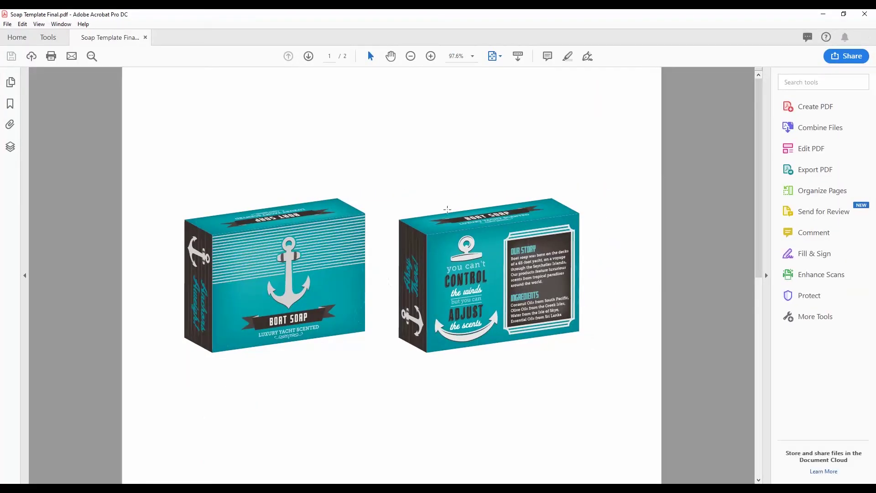
scroll(325, 304, "down", 2)
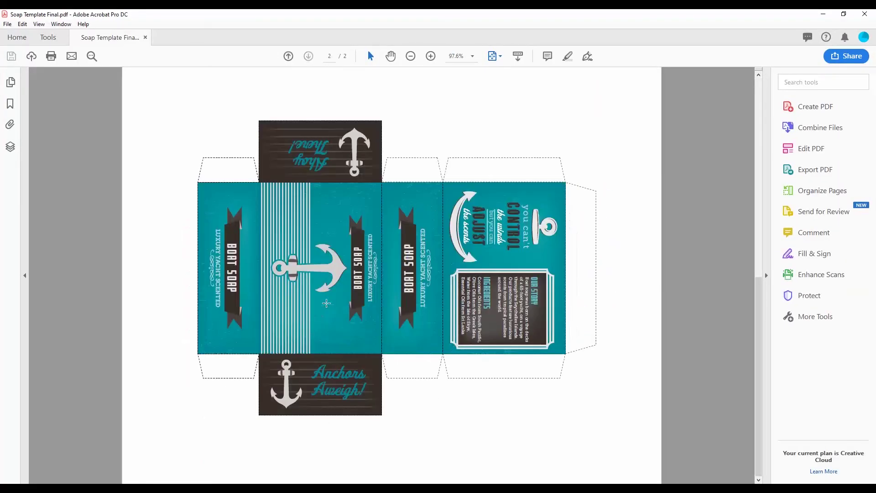
scroll(327, 305, "up", 2)
scroll(327, 306, "down", 2)
scroll(327, 306, "up", 2)
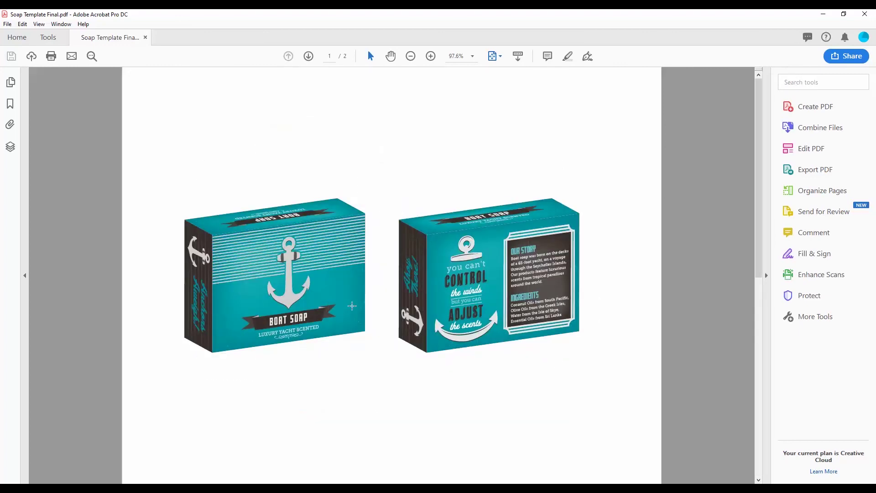
left_click(863, 15)
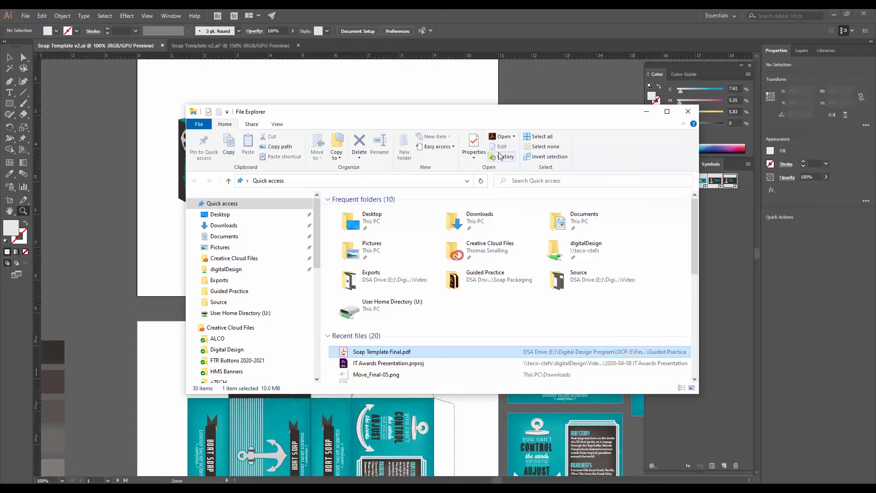
left_click(688, 111)
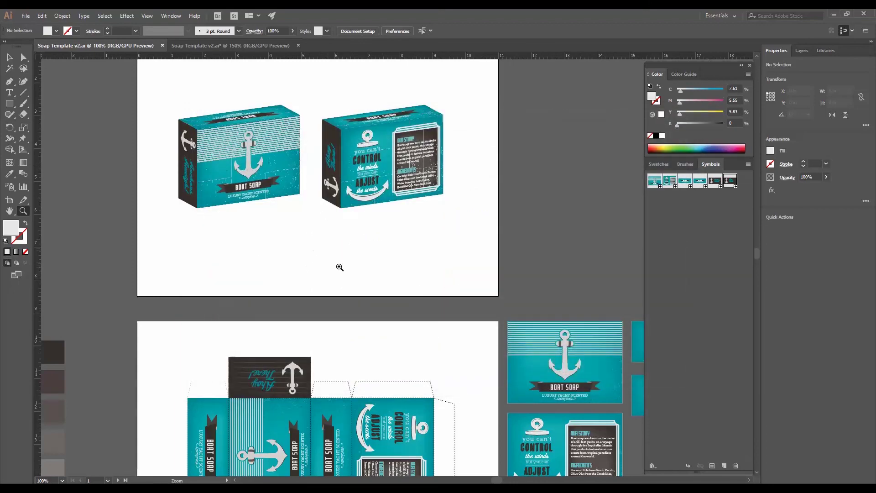